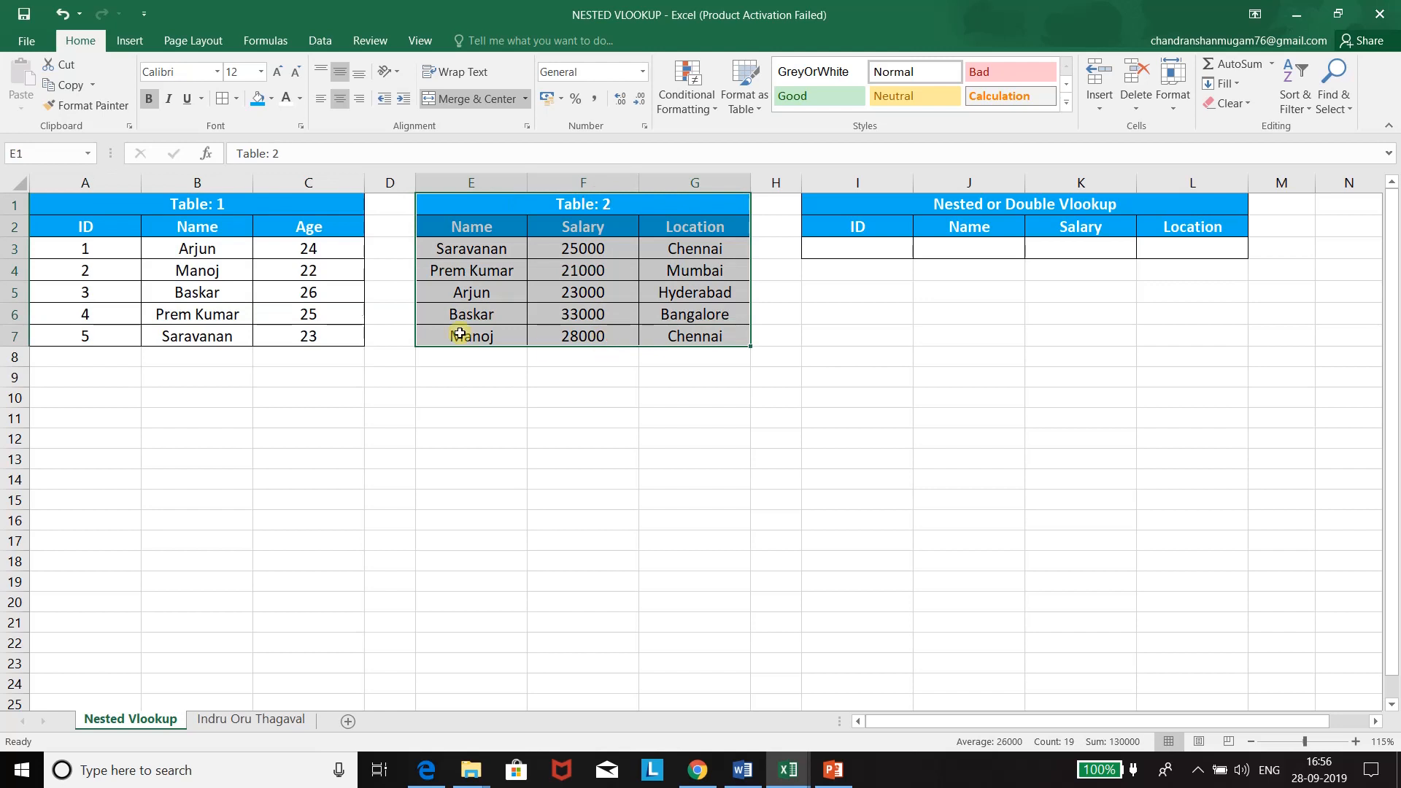
- Compare the Name columns of Table 1 and Table 2 and examine the fields that link the two tables
{"action": "left_click_drag", "start_coordinate": [219, 230], "coordinate": [221, 333]}
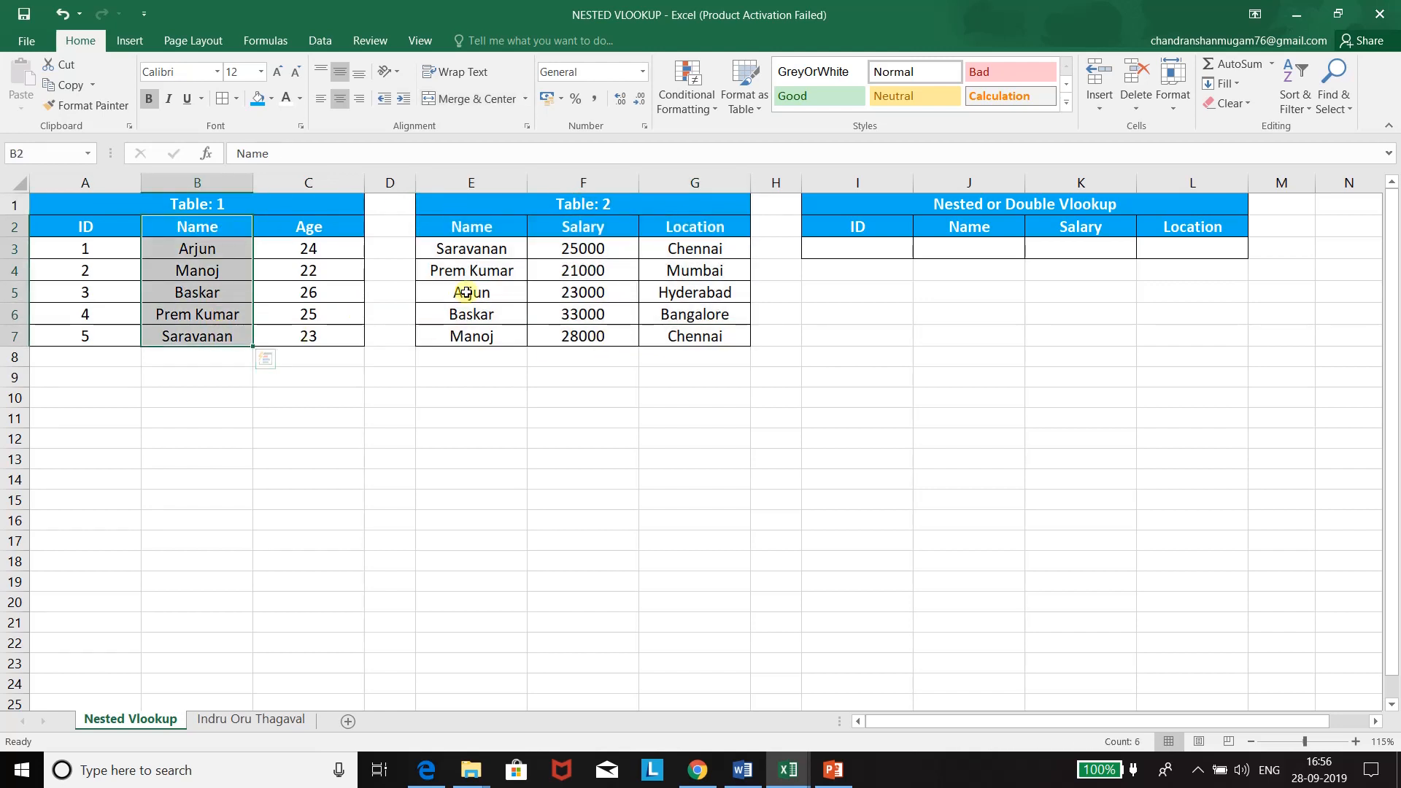
{"action": "left_click_drag", "start_coordinate": [499, 230], "coordinate": [486, 339]}
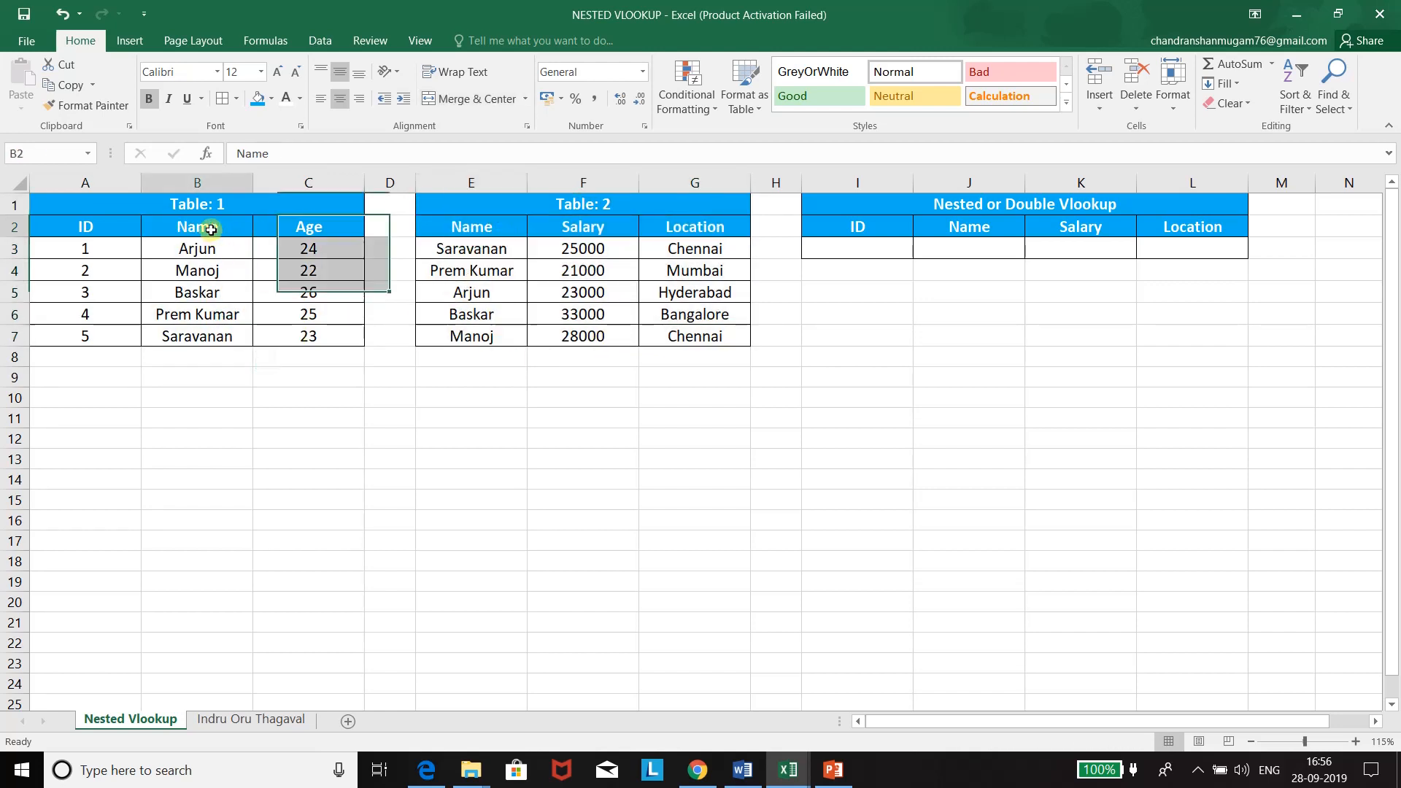
{"action": "left_click_drag", "start_coordinate": [207, 226], "coordinate": [222, 337]}
{"action": "left_click_drag", "start_coordinate": [496, 230], "coordinate": [493, 336], "text": "ctrl"}
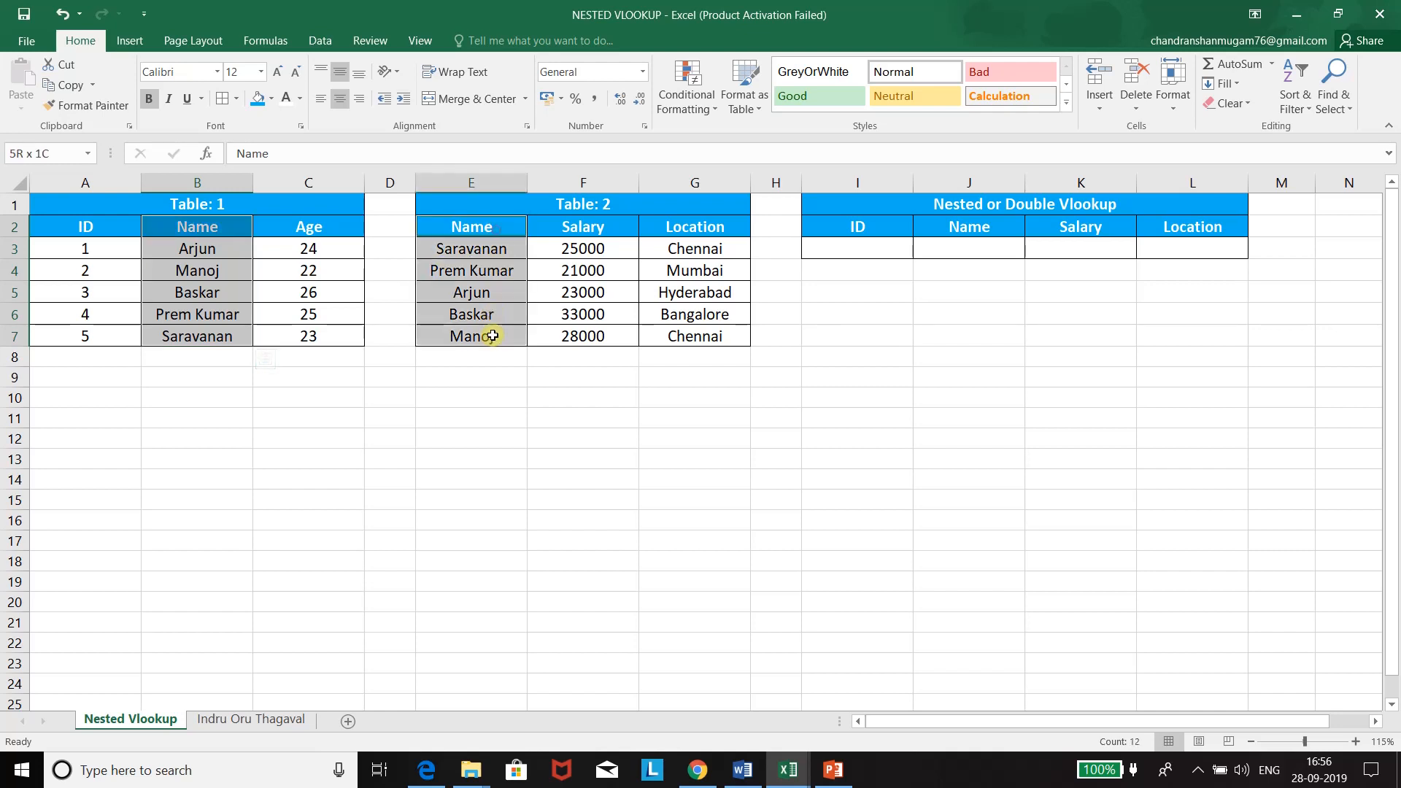
{"action": "left_click", "coordinate": [308, 314]}
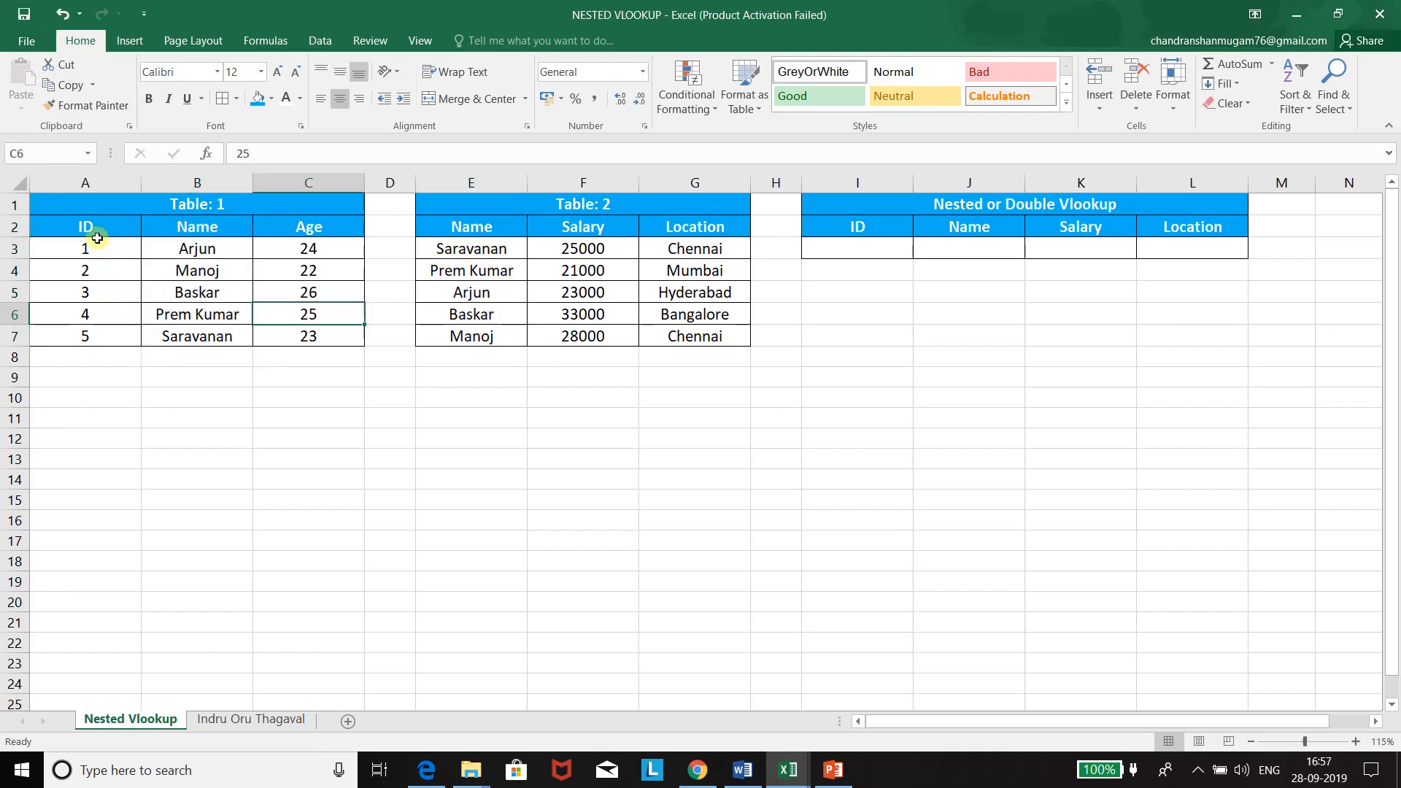
{"action": "left_click_drag", "start_coordinate": [97, 234], "coordinate": [189, 228]}
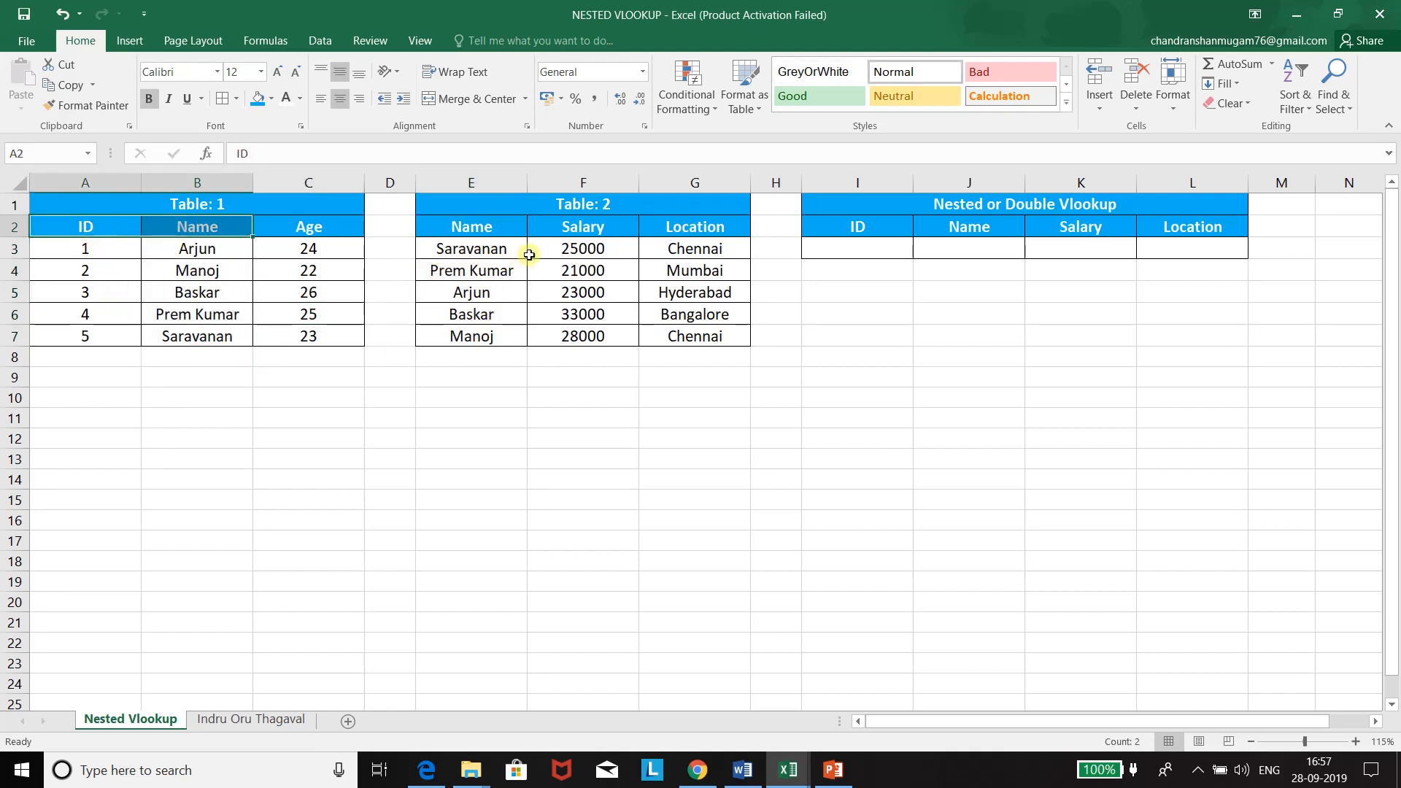
{"action": "left_click", "coordinate": [473, 220]}
{"action": "left_click_drag", "start_coordinate": [473, 220], "coordinate": [711, 344]}
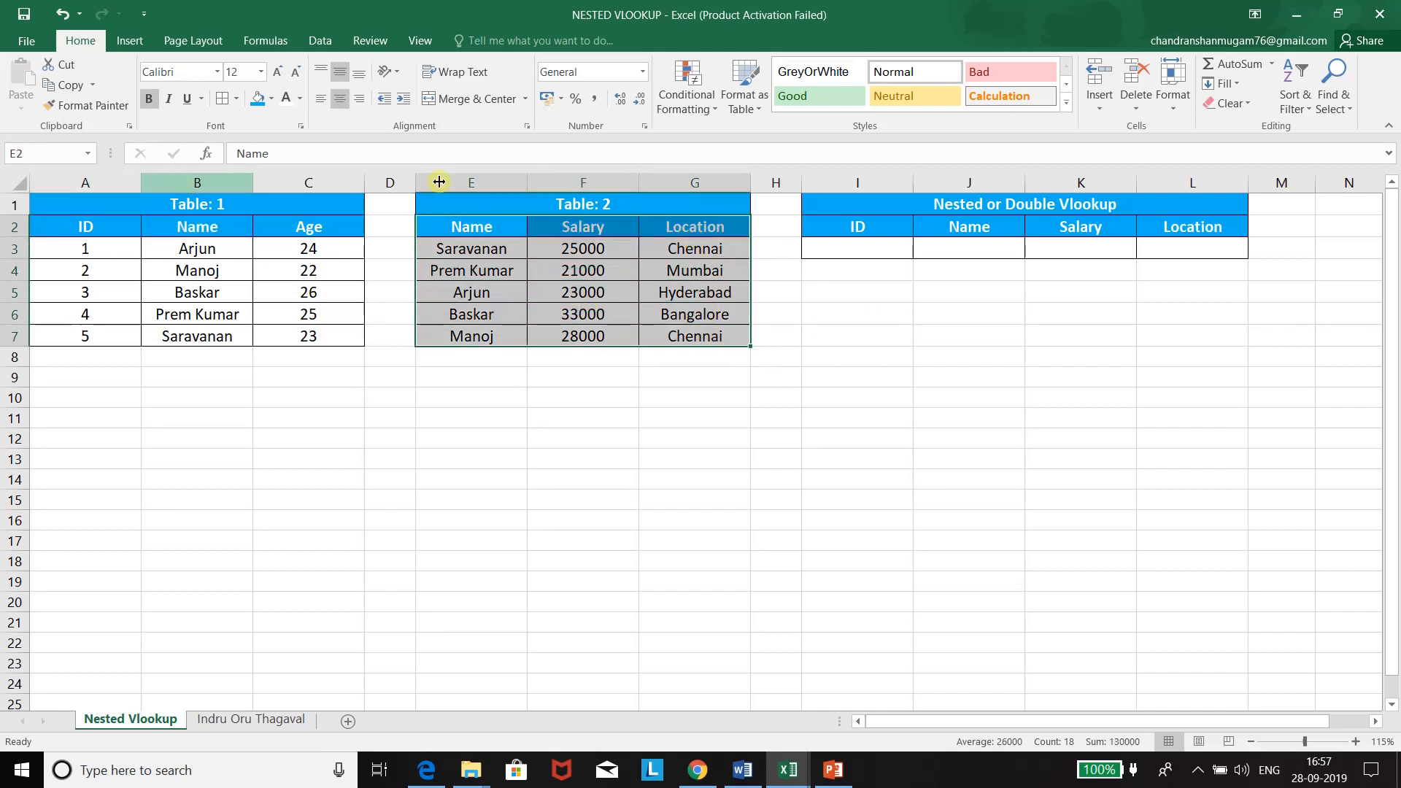
- Add a list data validation to I3 with source =$A$3:$A$7 and choose ID 1 from it
{"action": "left_click", "coordinate": [884, 248]}
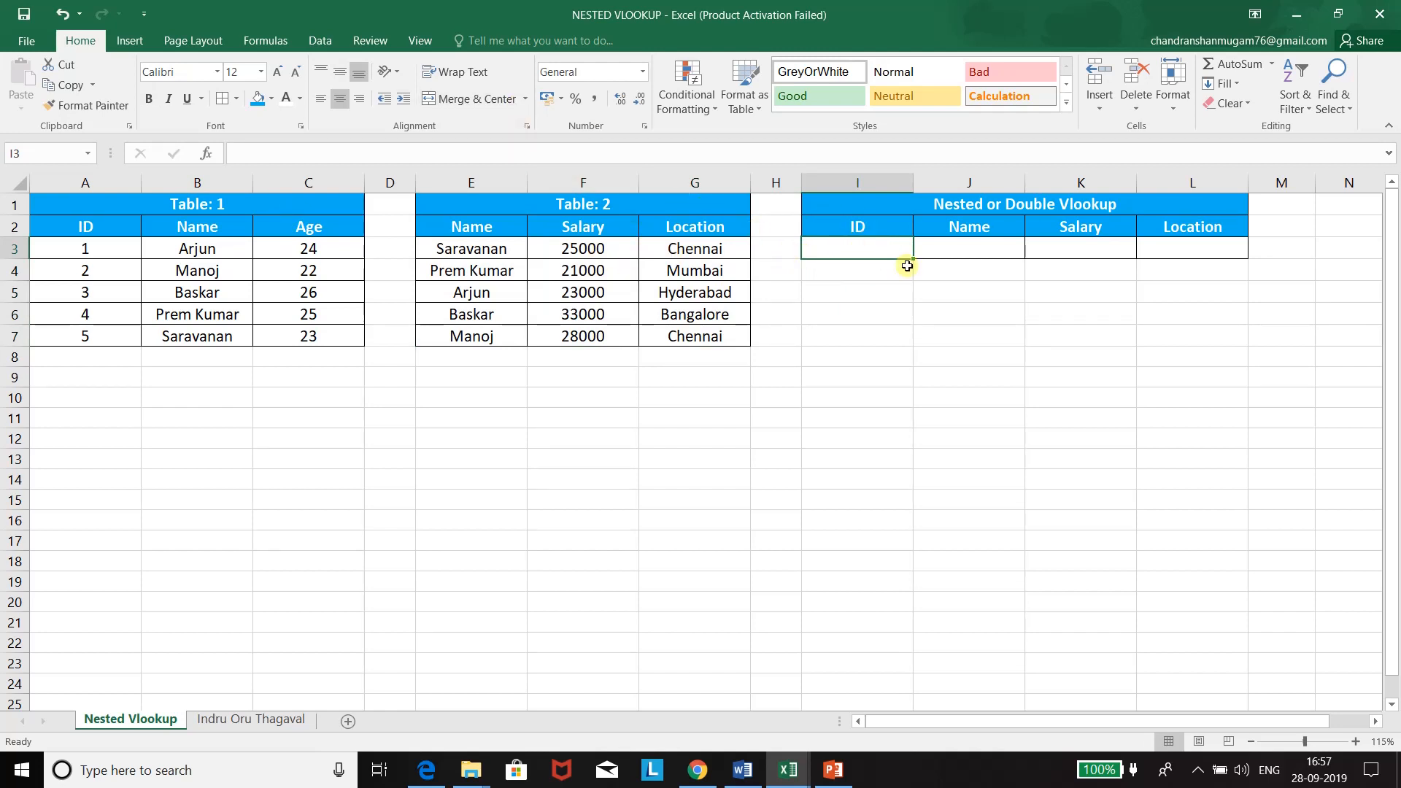
{"action": "left_click", "coordinate": [322, 40]}
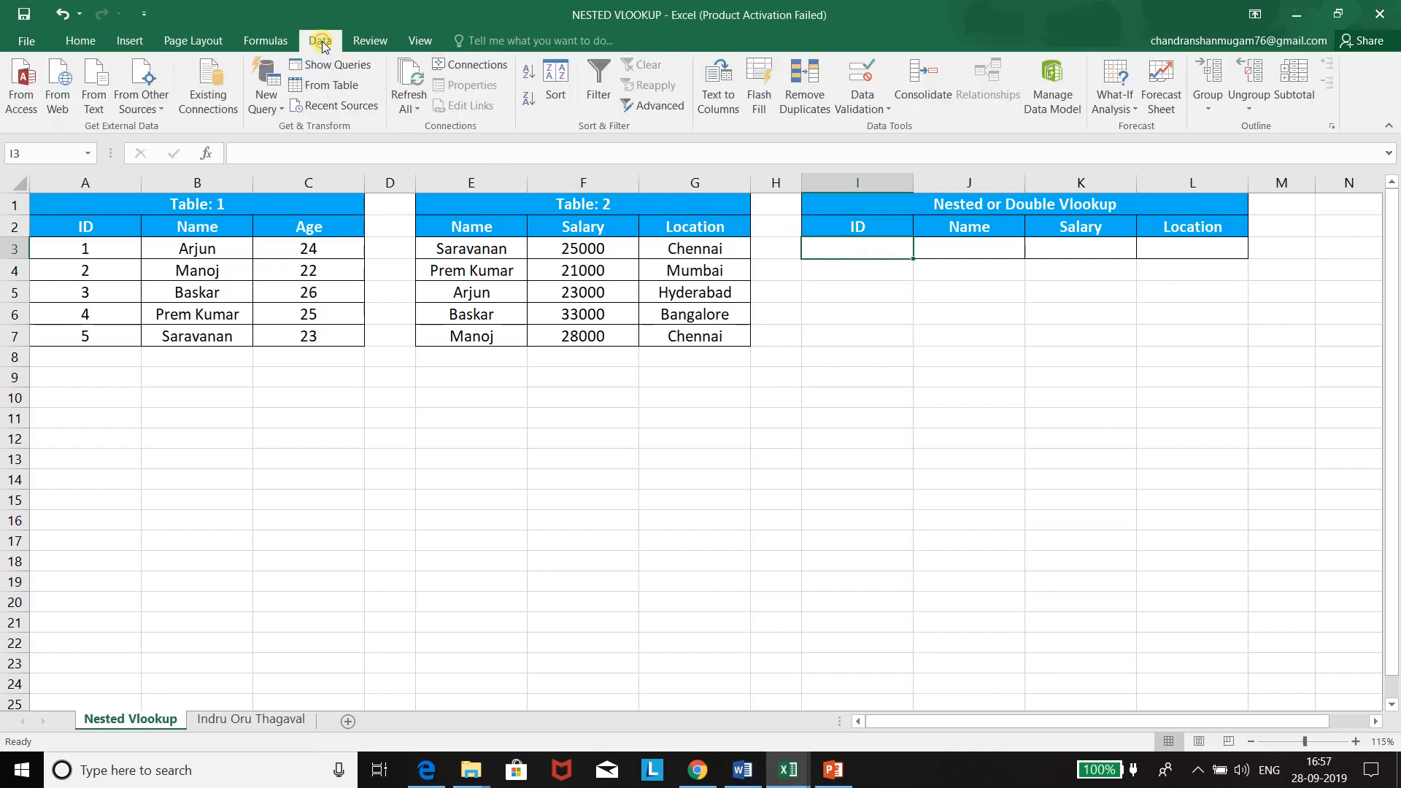
{"action": "left_click", "coordinate": [868, 110]}
{"action": "left_click", "coordinate": [928, 128]}
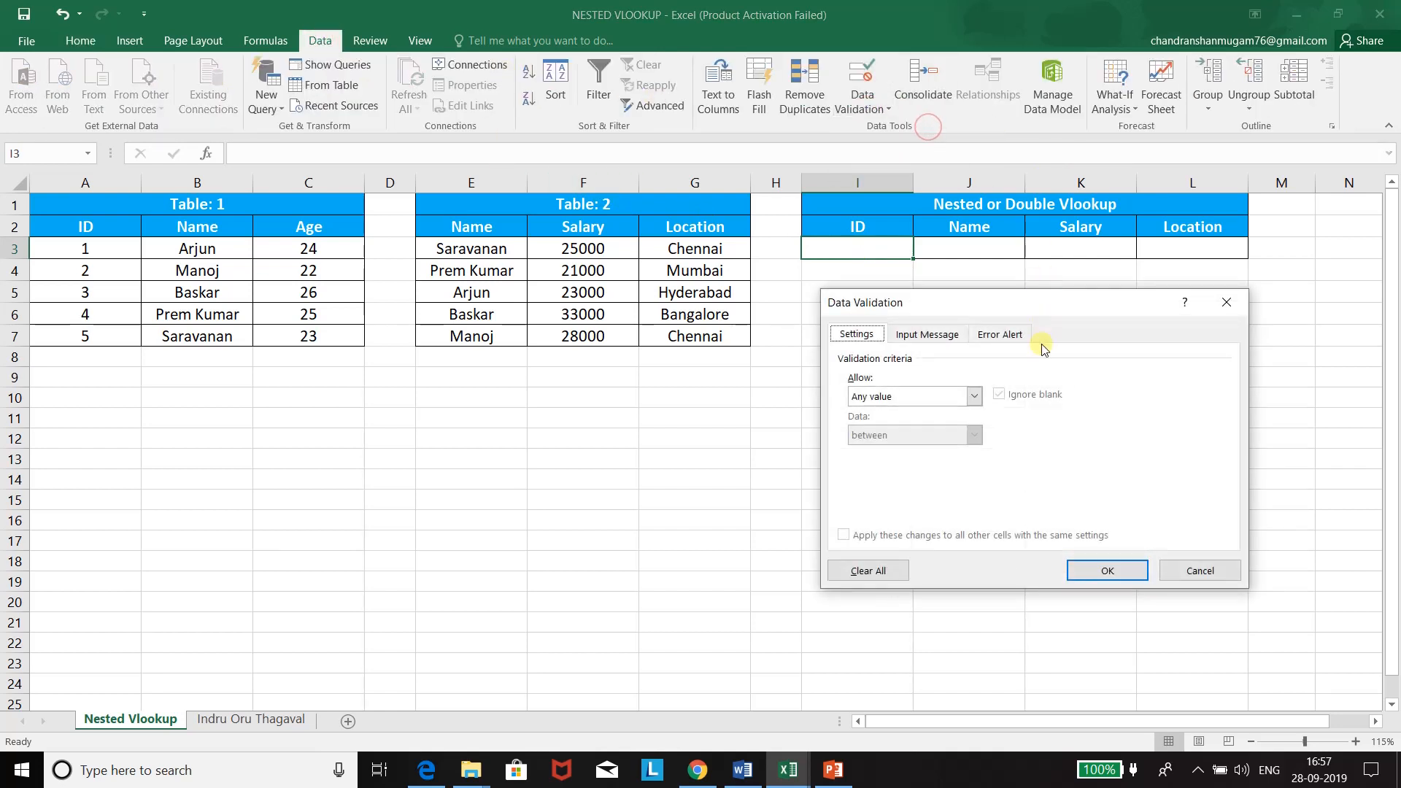
{"action": "left_click", "coordinate": [974, 396]}
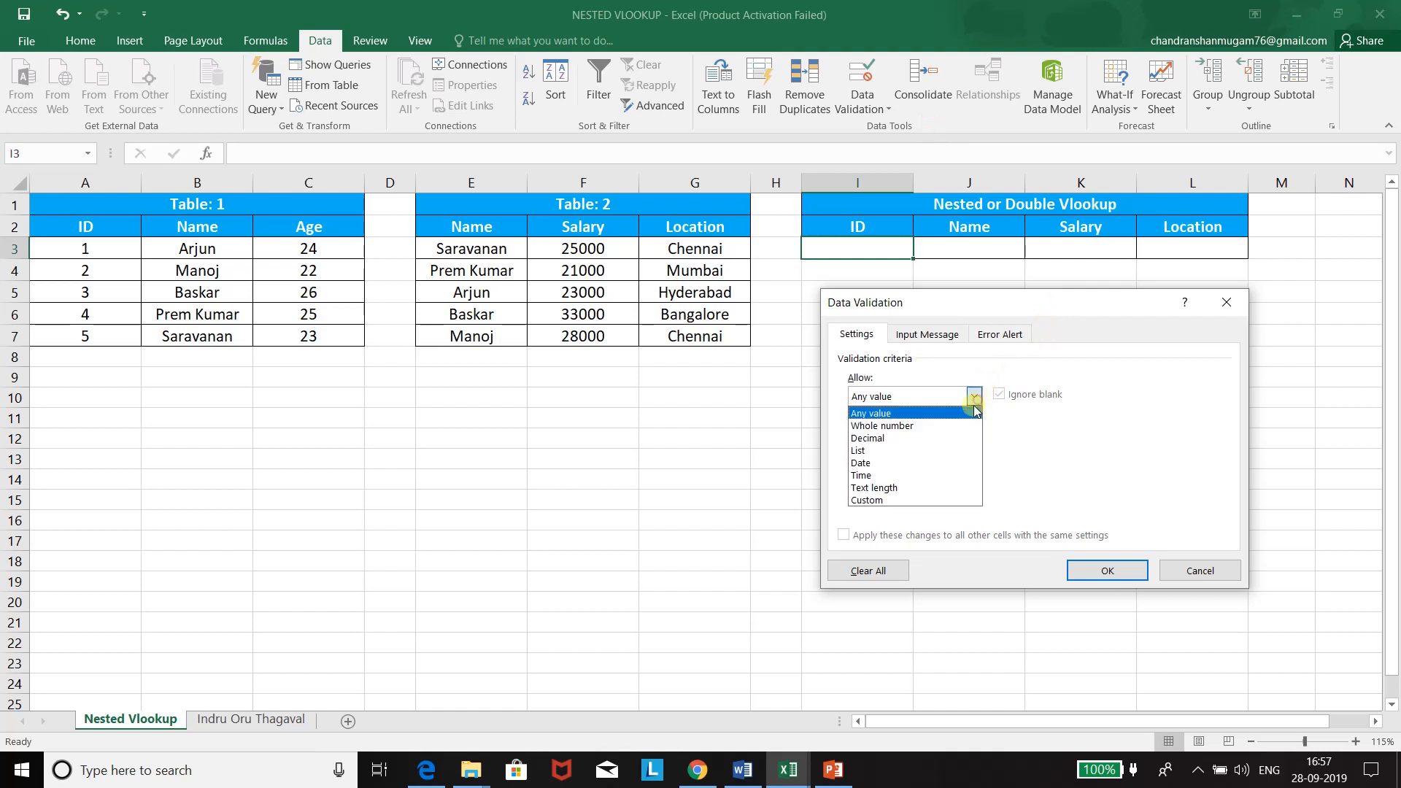
{"action": "left_click", "coordinate": [903, 450]}
{"action": "left_click", "coordinate": [1105, 470]}
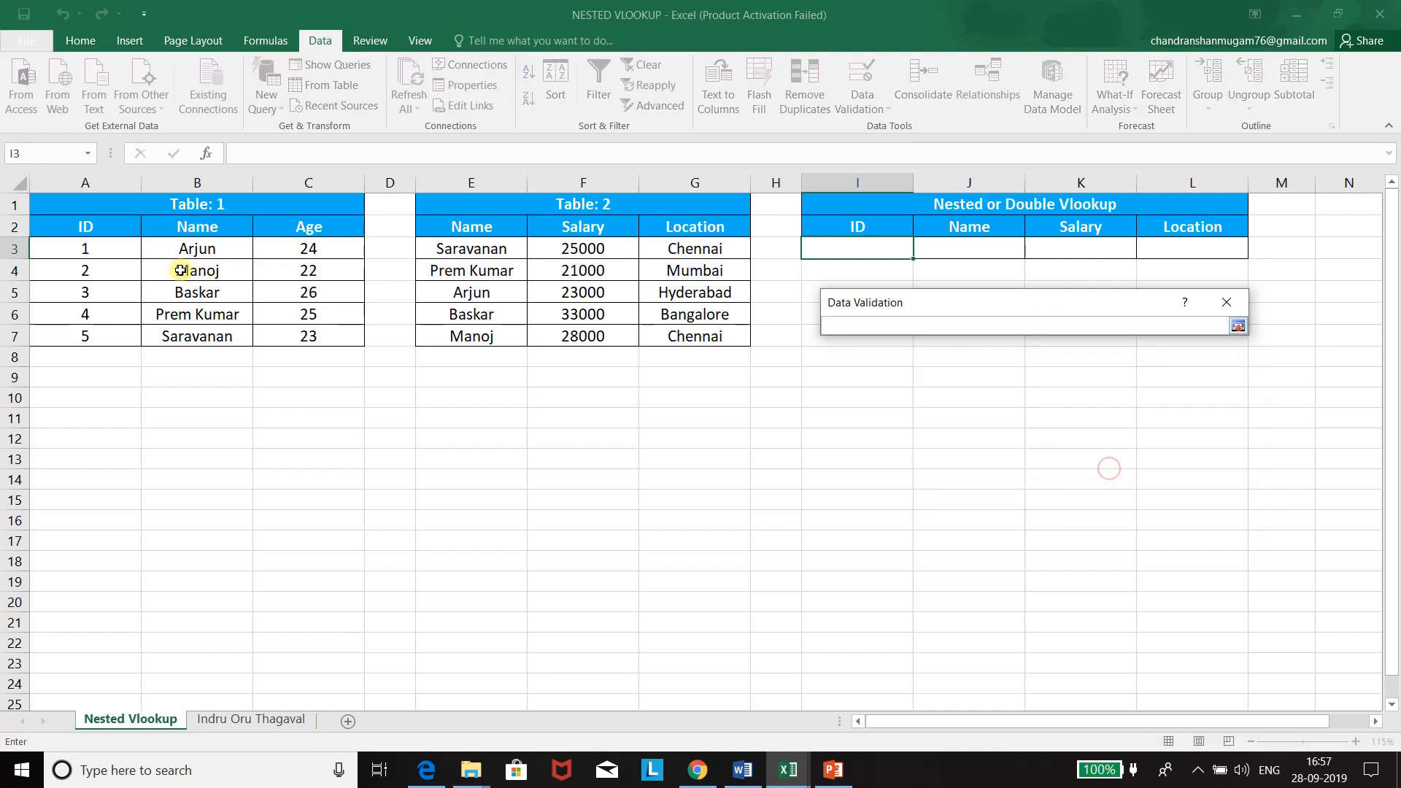
{"action": "left_click_drag", "start_coordinate": [115, 244], "coordinate": [104, 330]}
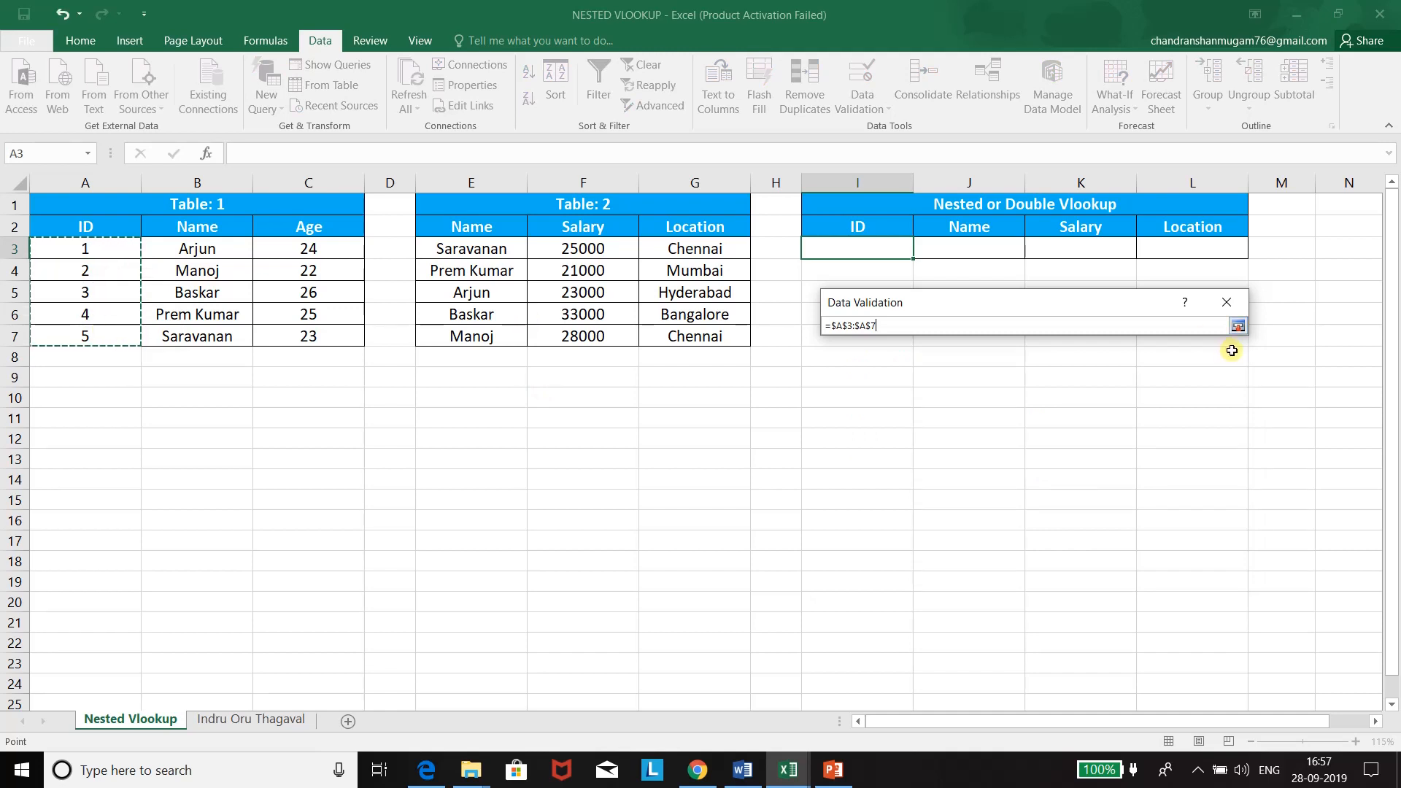
{"action": "left_click", "coordinate": [1238, 326]}
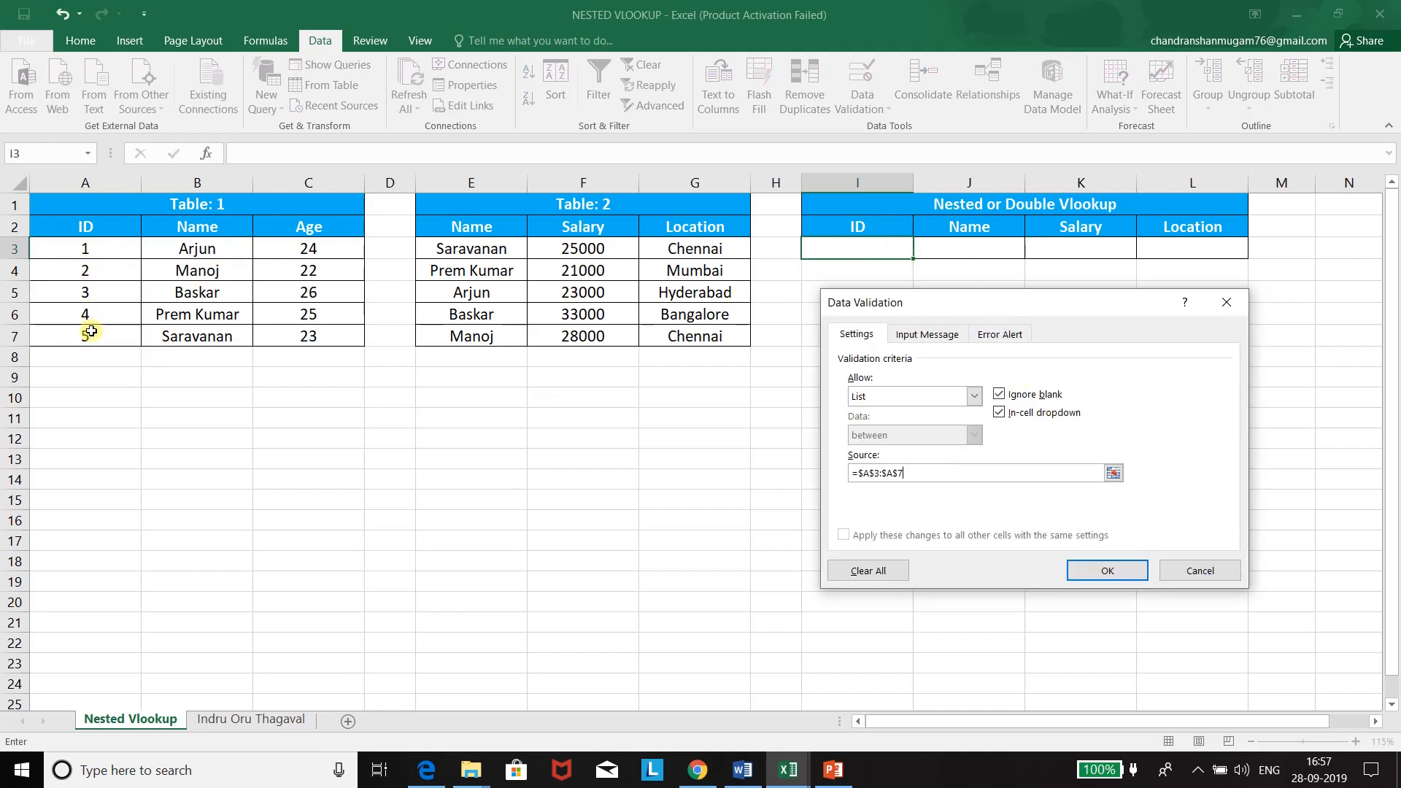
{"action": "left_click", "coordinate": [1108, 571]}
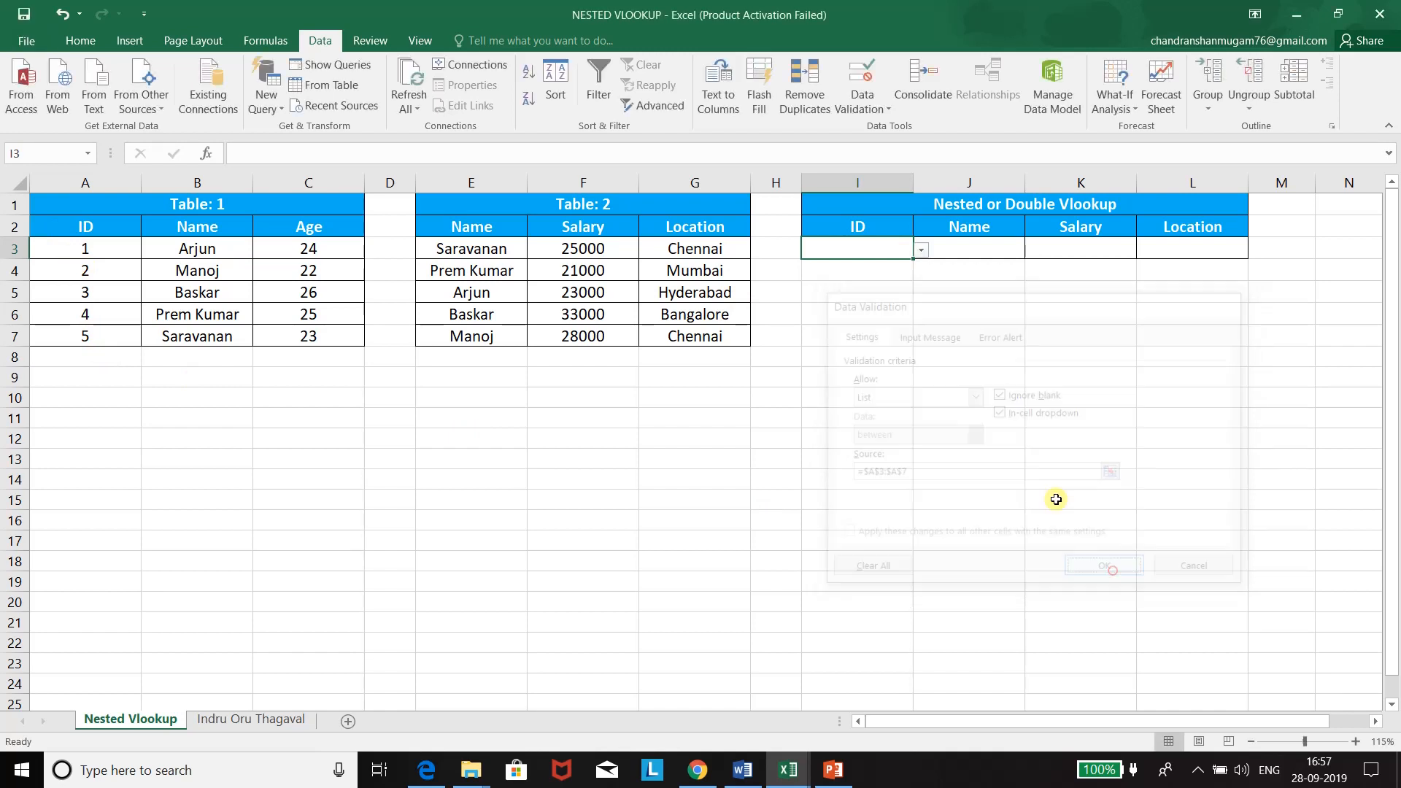
{"action": "left_click", "coordinate": [921, 253]}
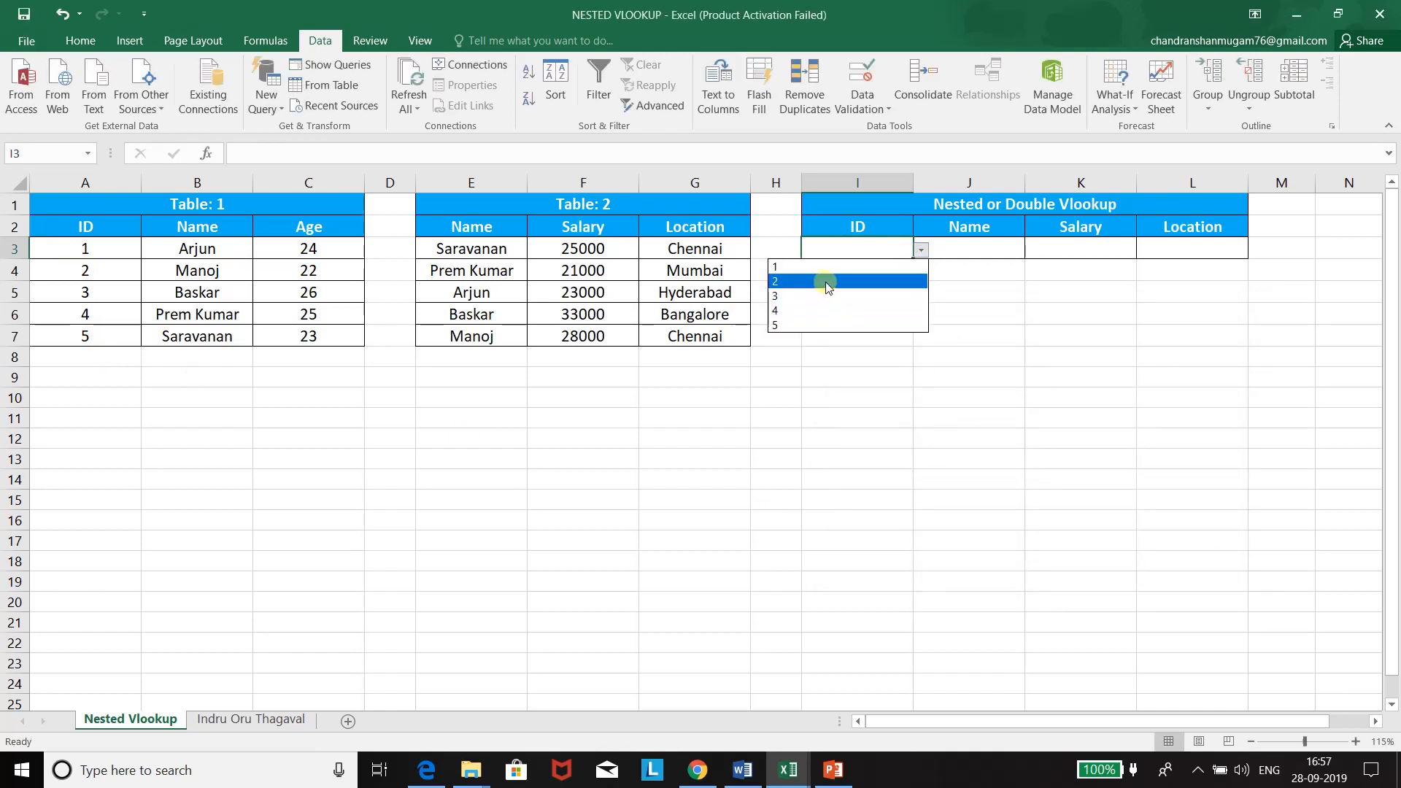
{"action": "left_click", "coordinate": [832, 267]}
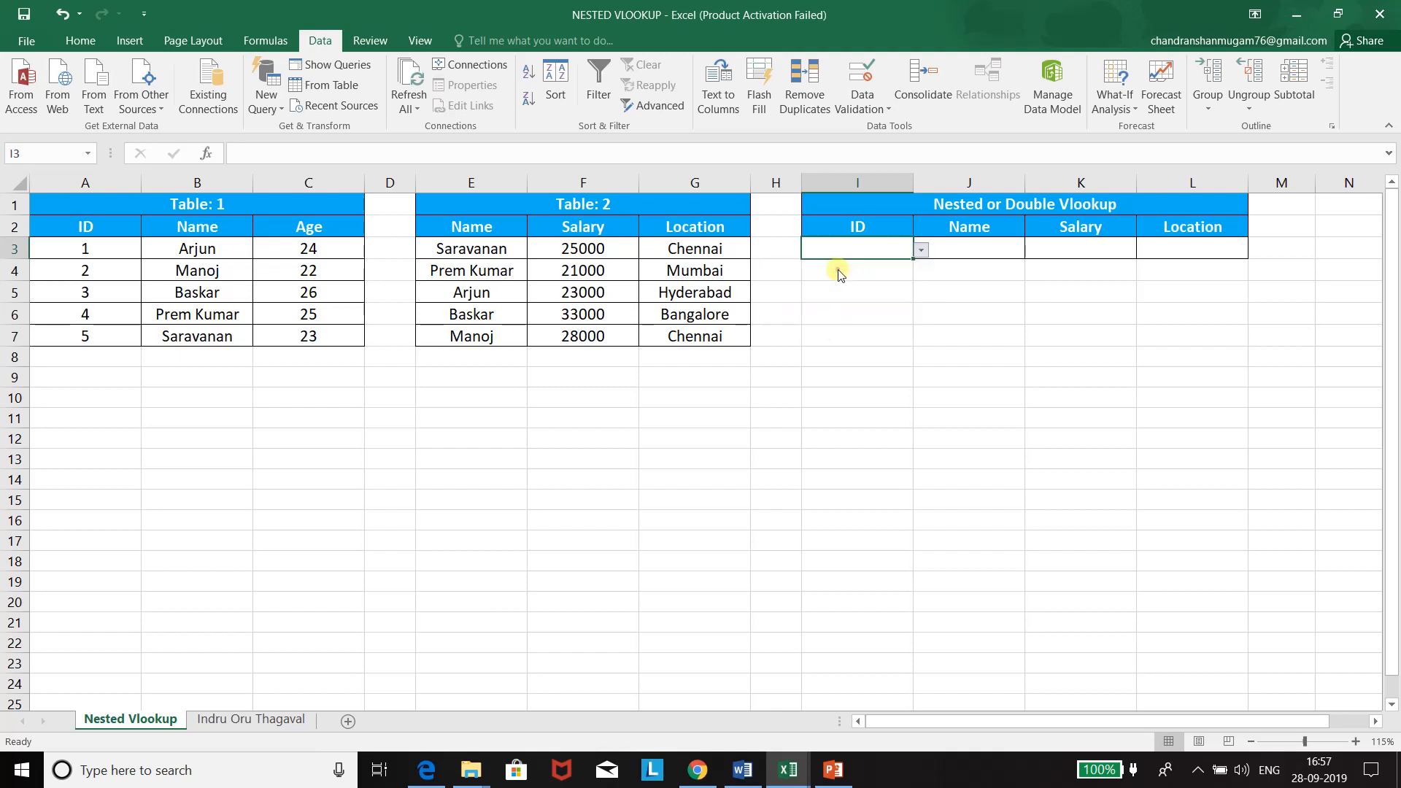
- Start a VLOOKUP formula in J3 with the absolute reference $I$3 as lookup value
{"action": "left_click", "coordinate": [974, 251]}
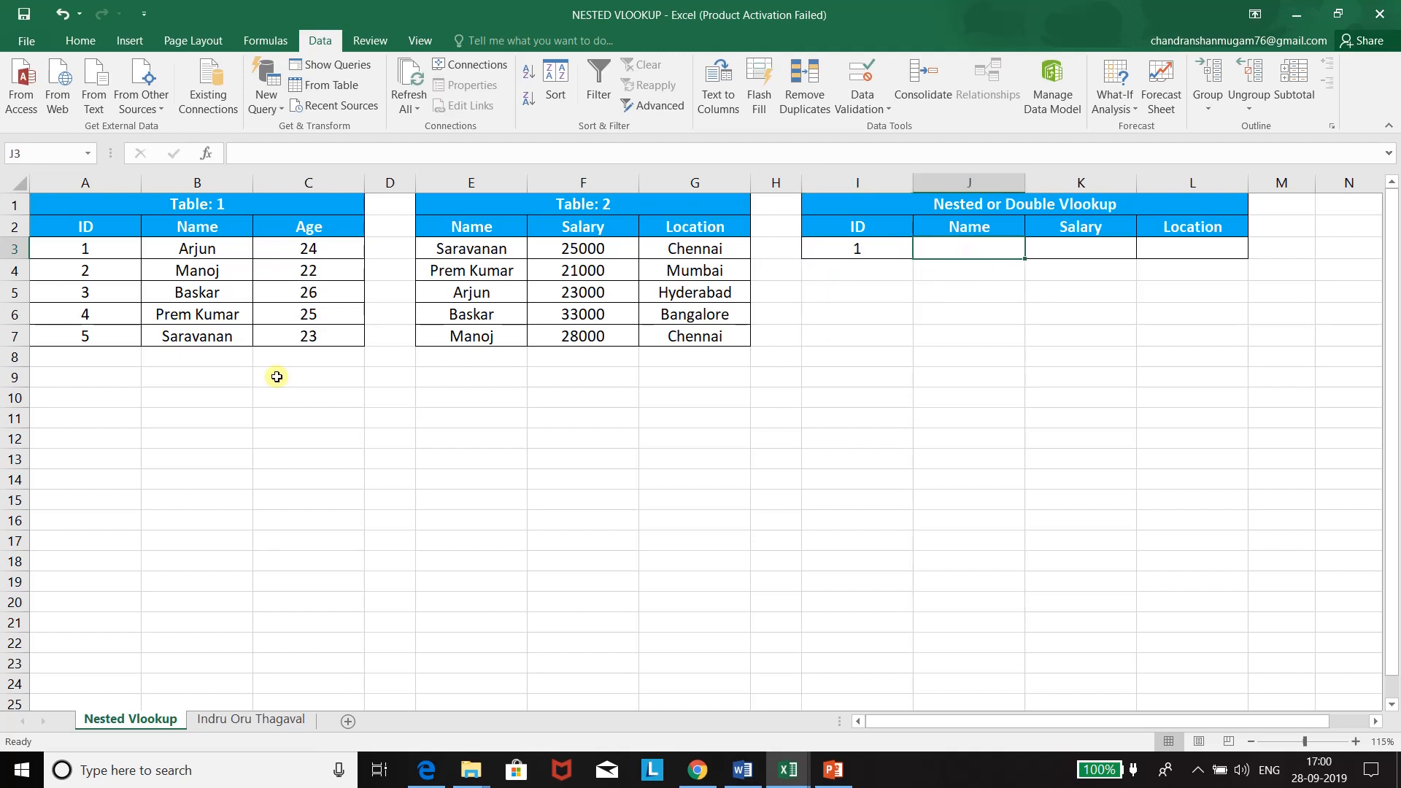
{"action": "type", "text": "="}
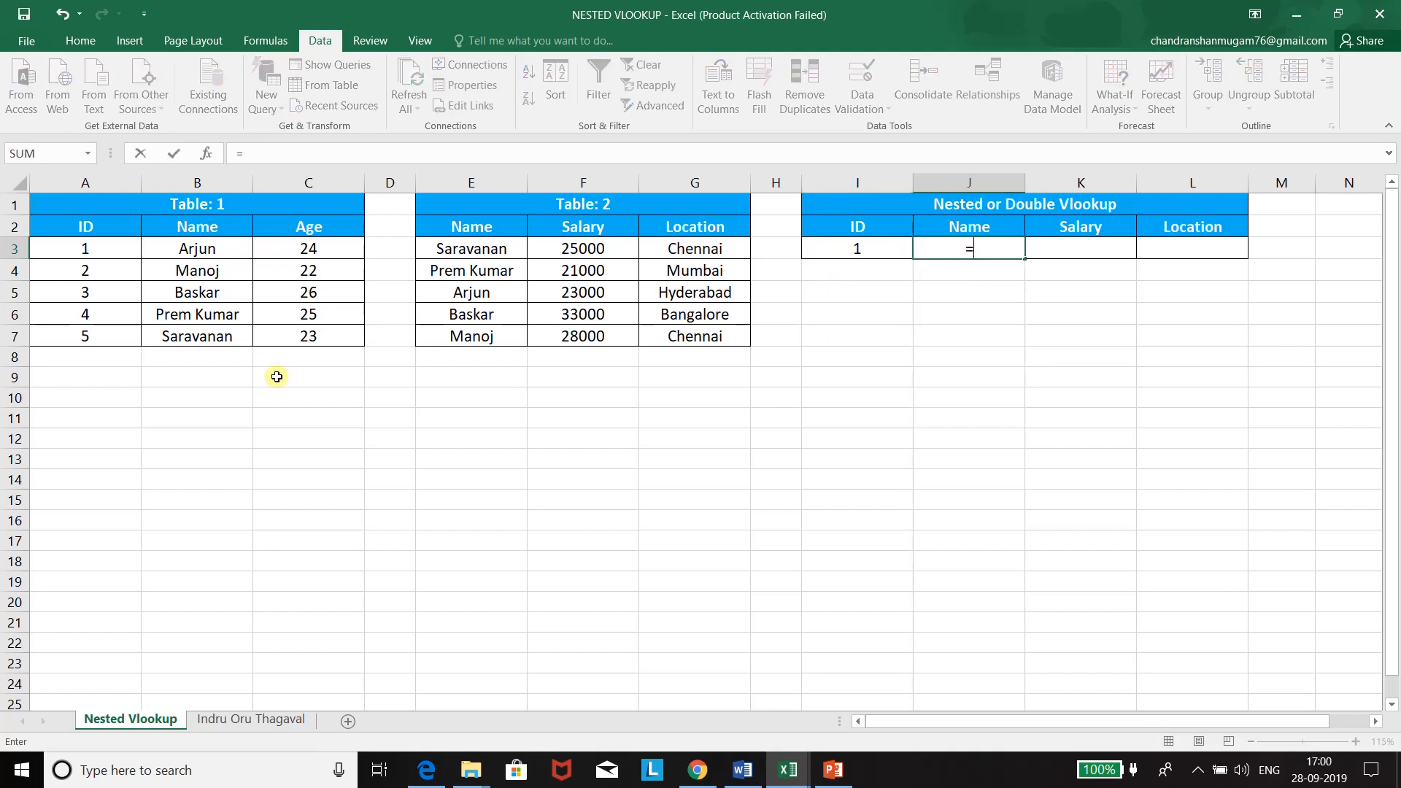
{"action": "type", "text": "vl"}
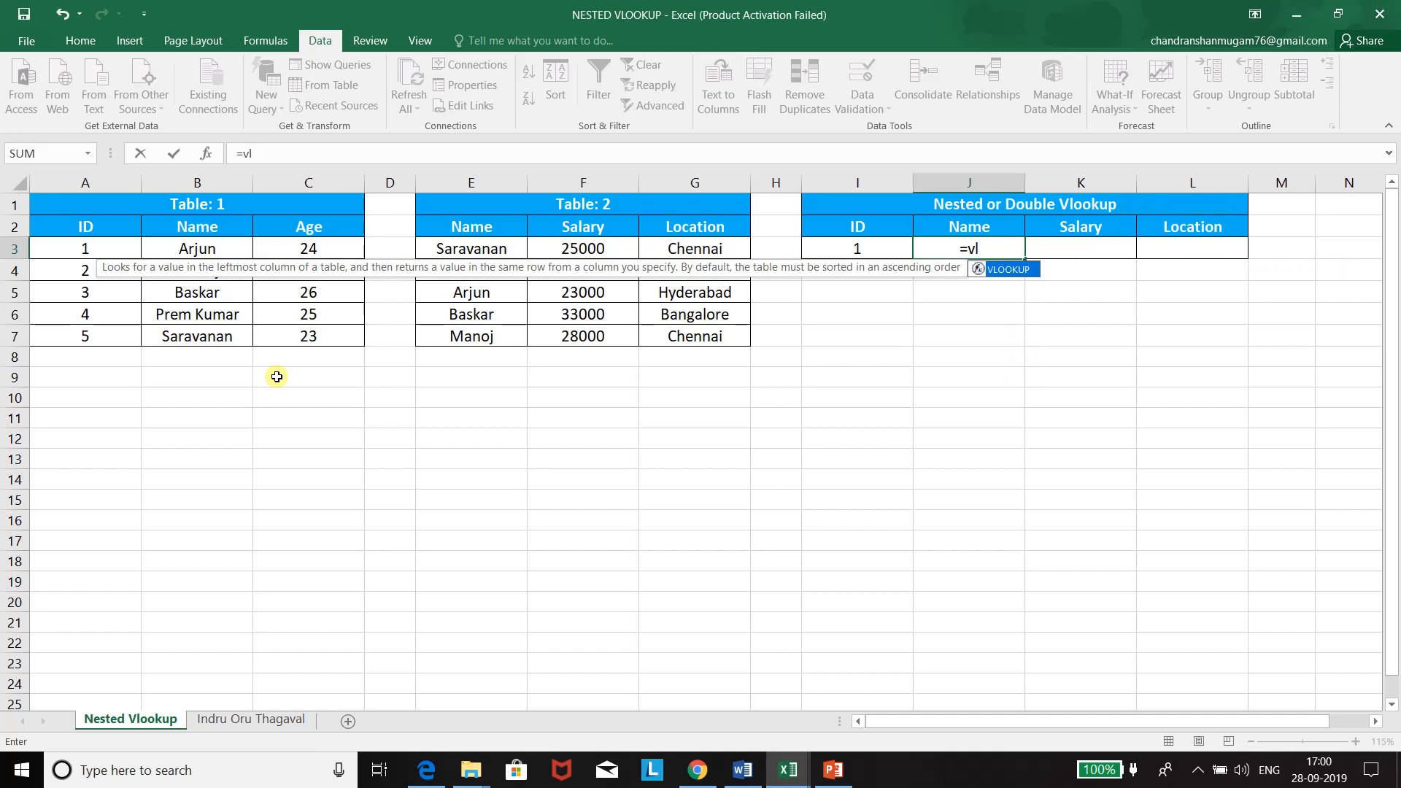
{"action": "key", "text": "Tab"}
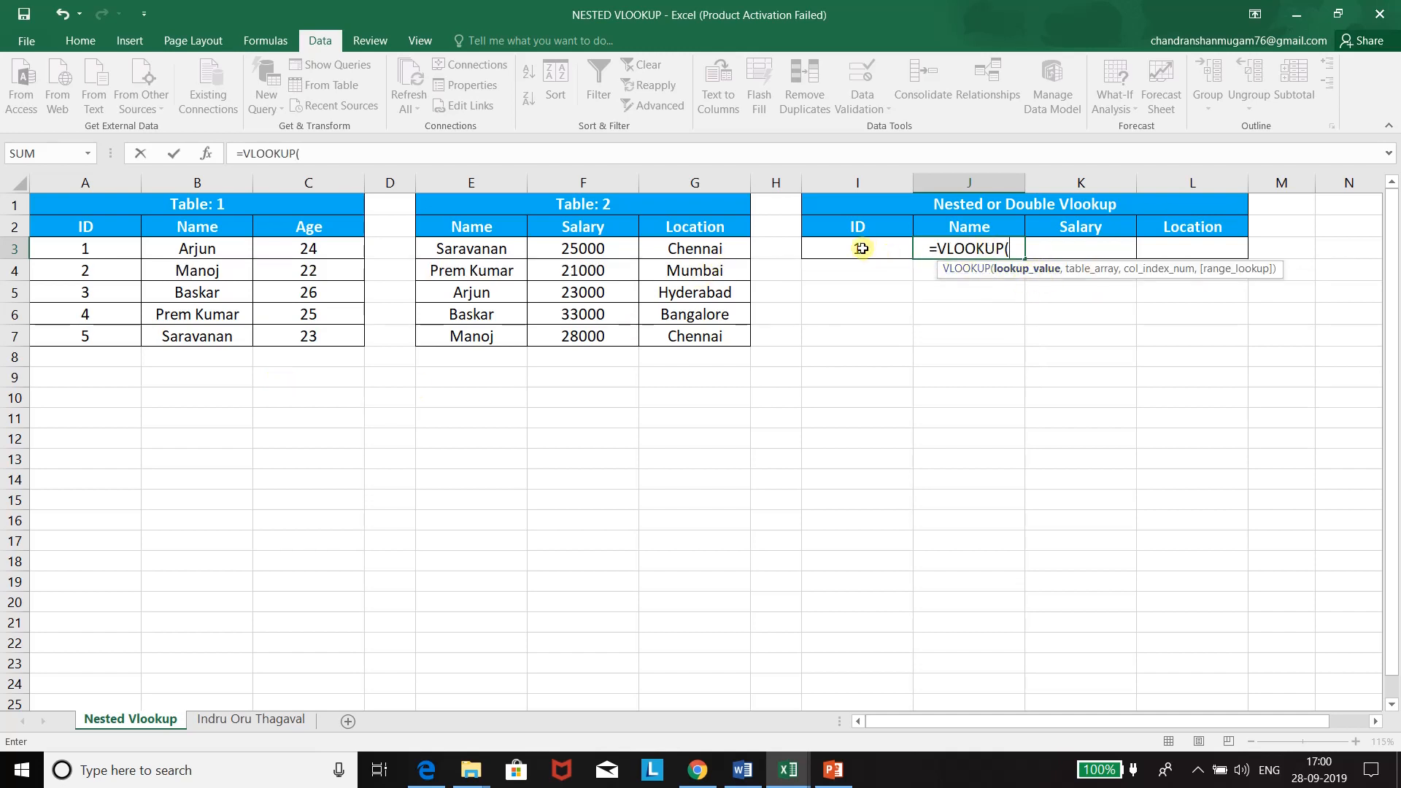
{"action": "left_click", "coordinate": [862, 248]}
{"action": "key", "text": "F4"}
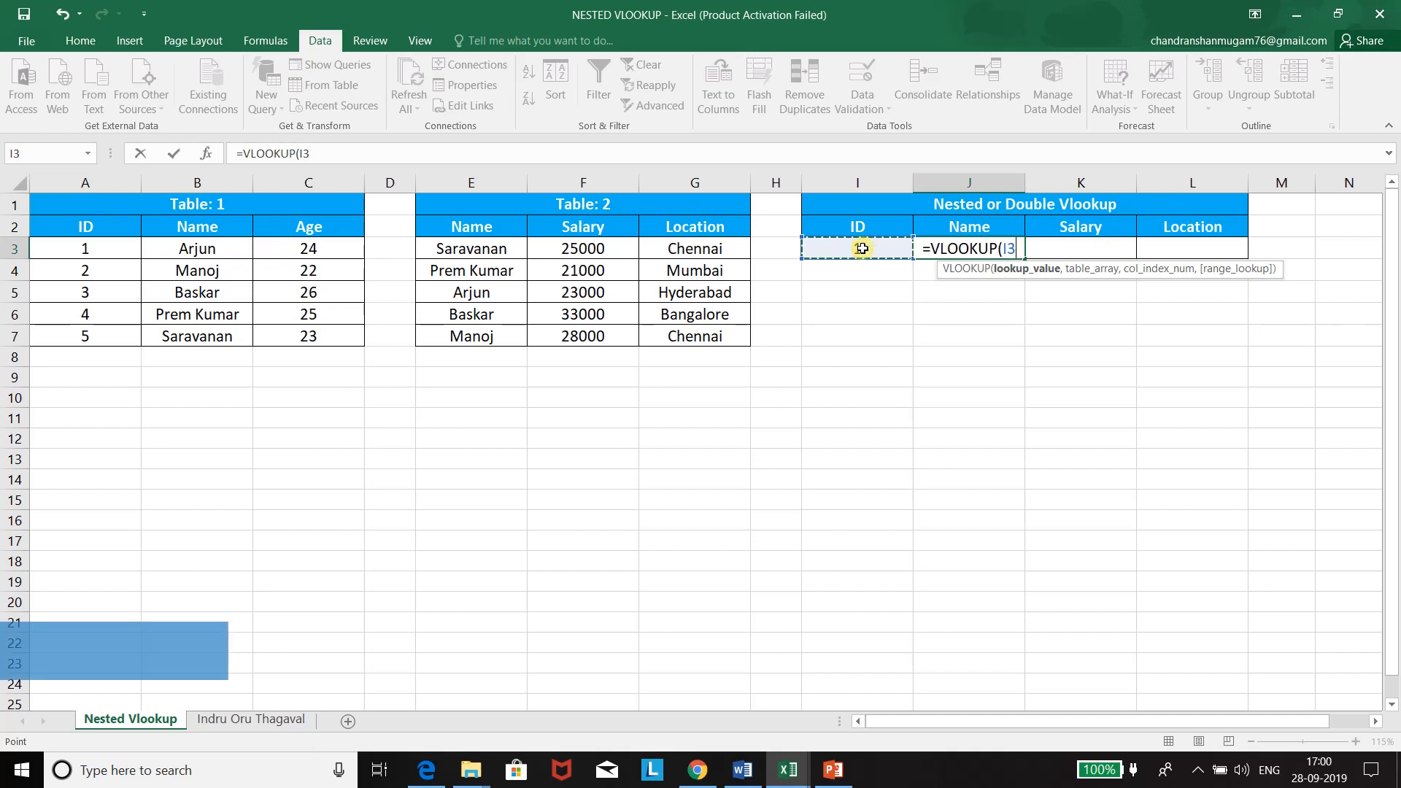
{"action": "type", "text": ","}
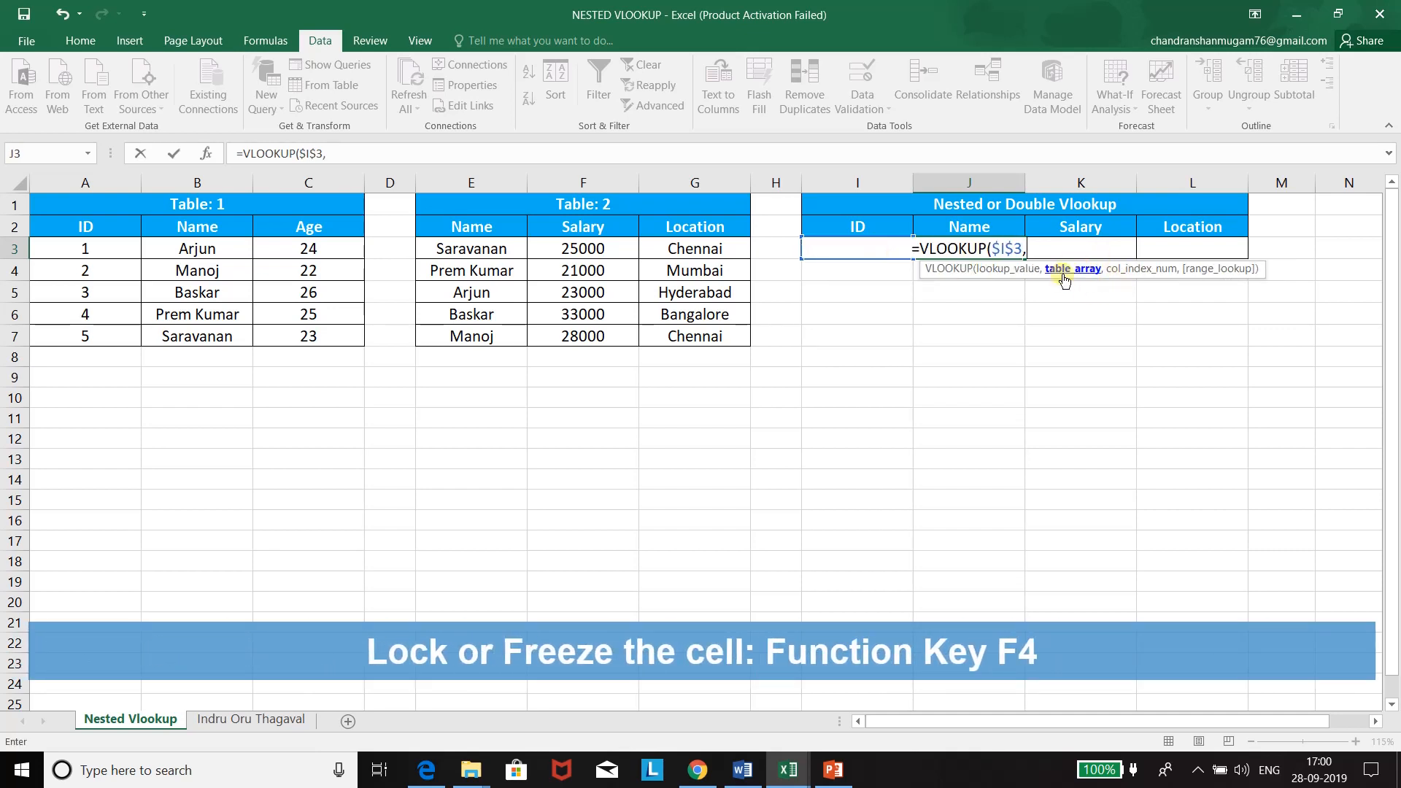
- Complete the J3 VLOOKUP with table array $A$2:$C$7, column index 2 and match type 0
{"action": "left_click_drag", "start_coordinate": [100, 234], "coordinate": [303, 338]}
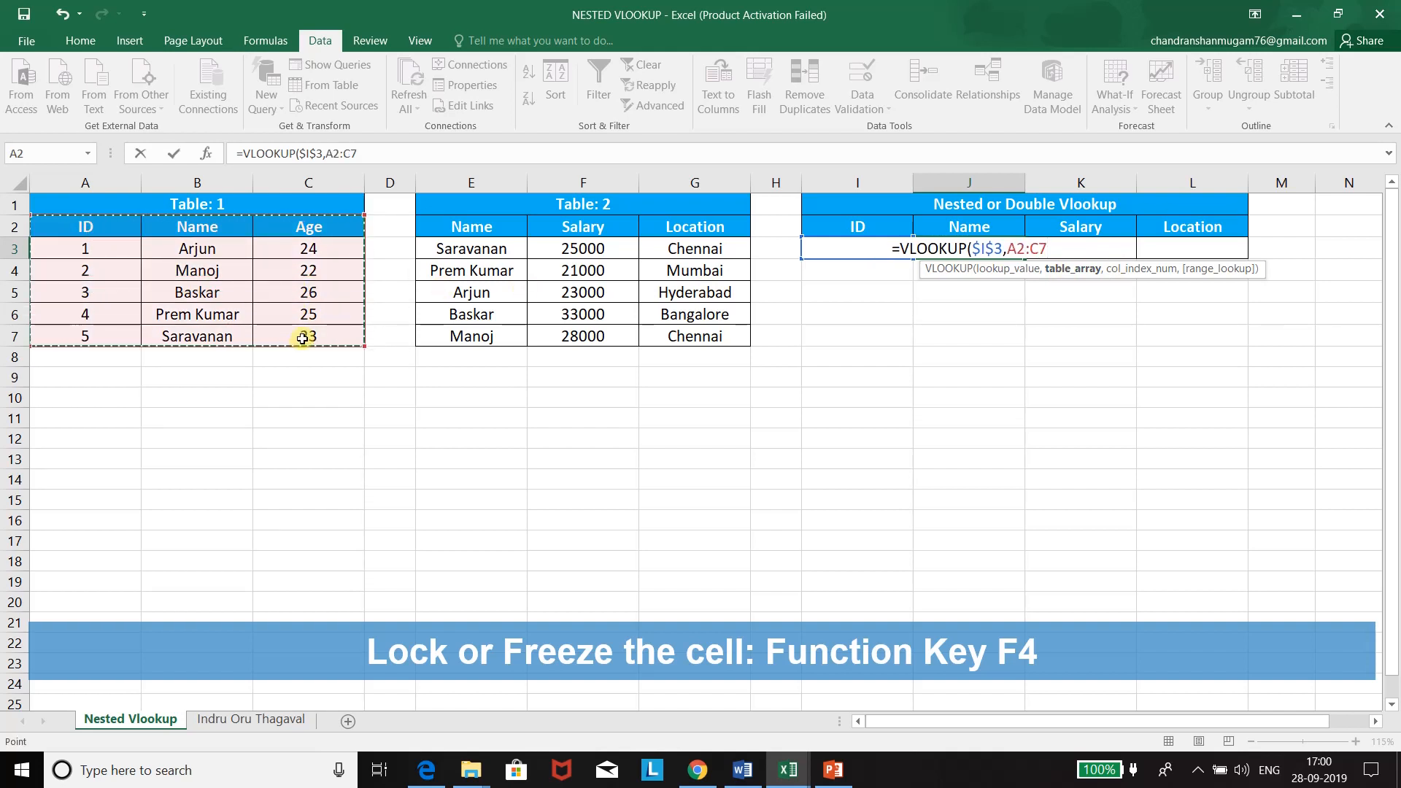
{"action": "key", "text": "F4"}
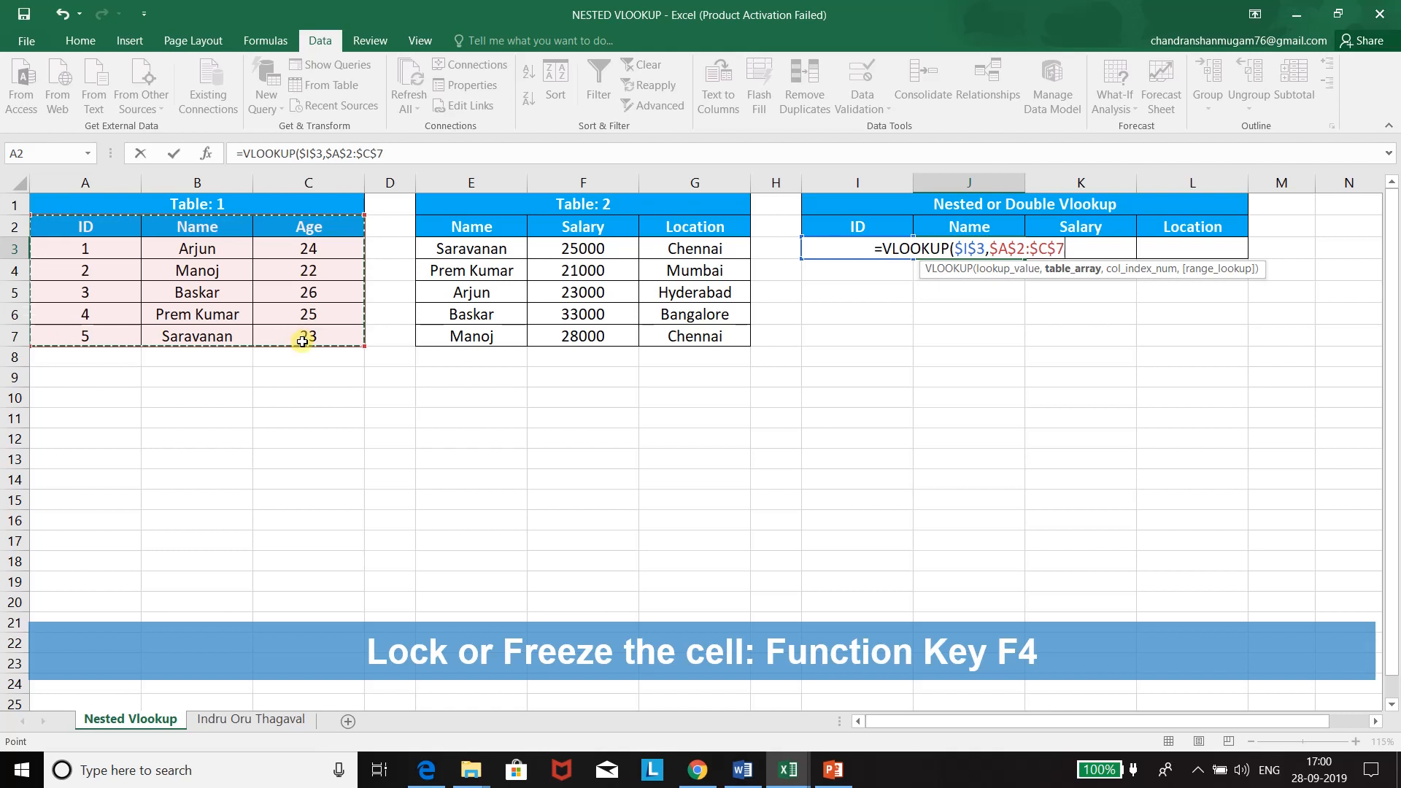
{"action": "type", "text": ","}
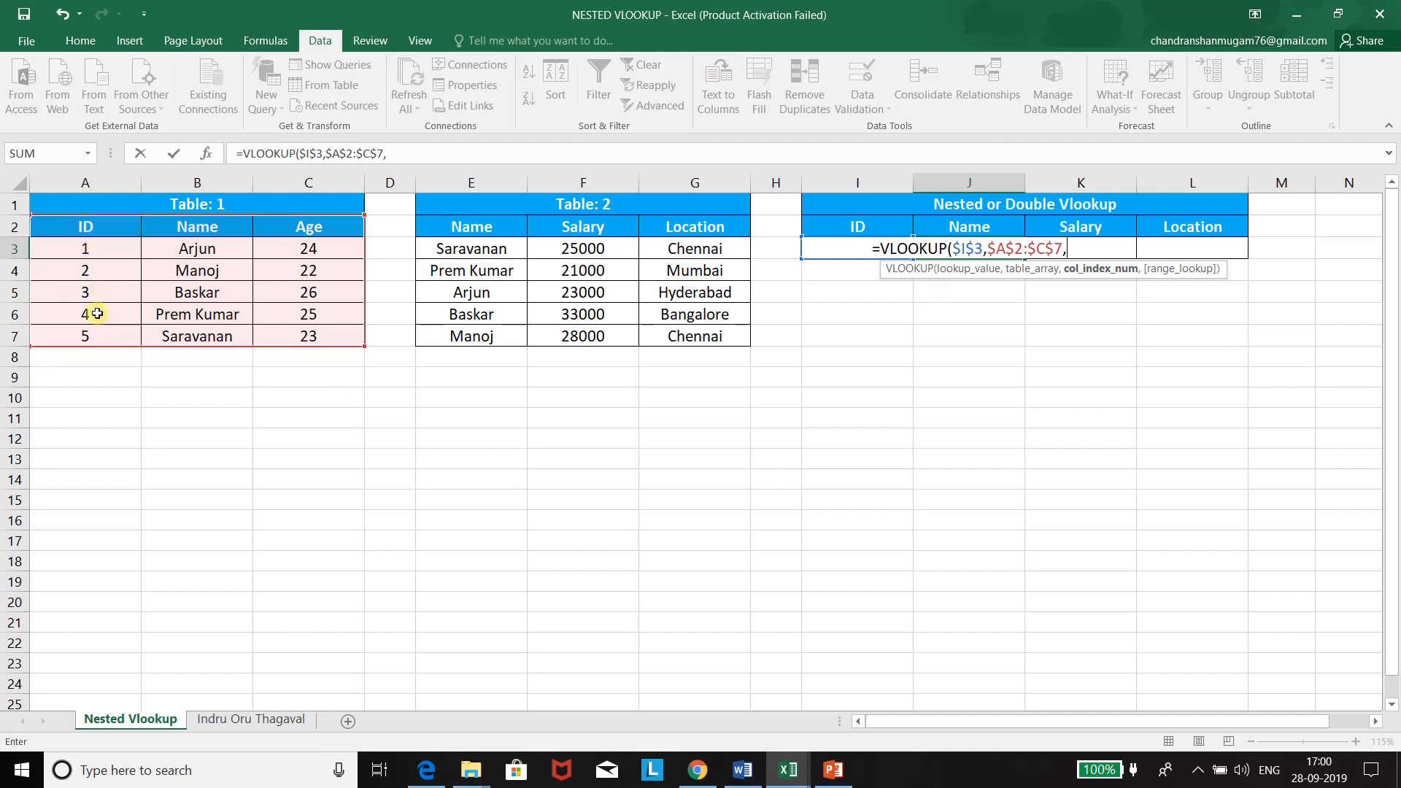
{"action": "type", "text": "2,"}
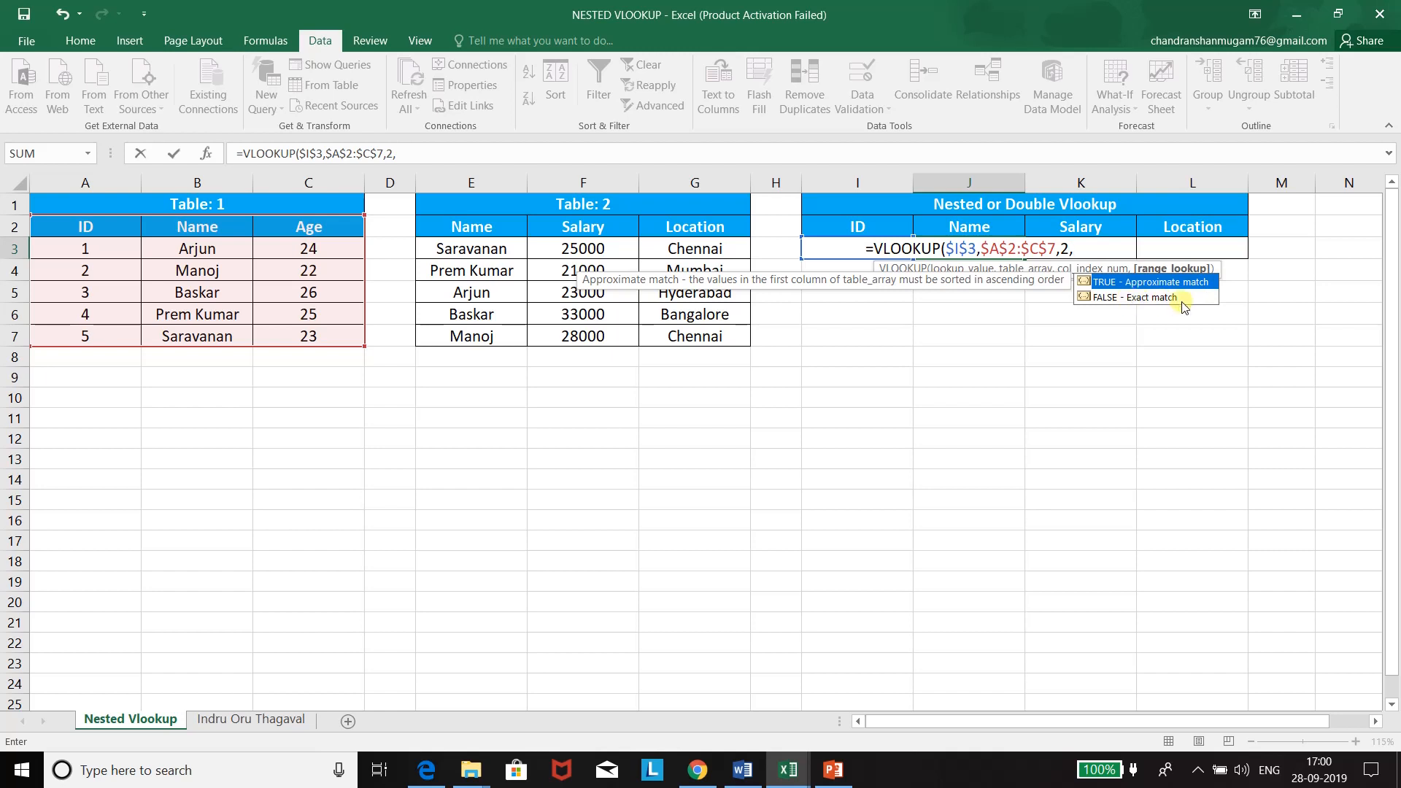
{"action": "type", "text": "0"}
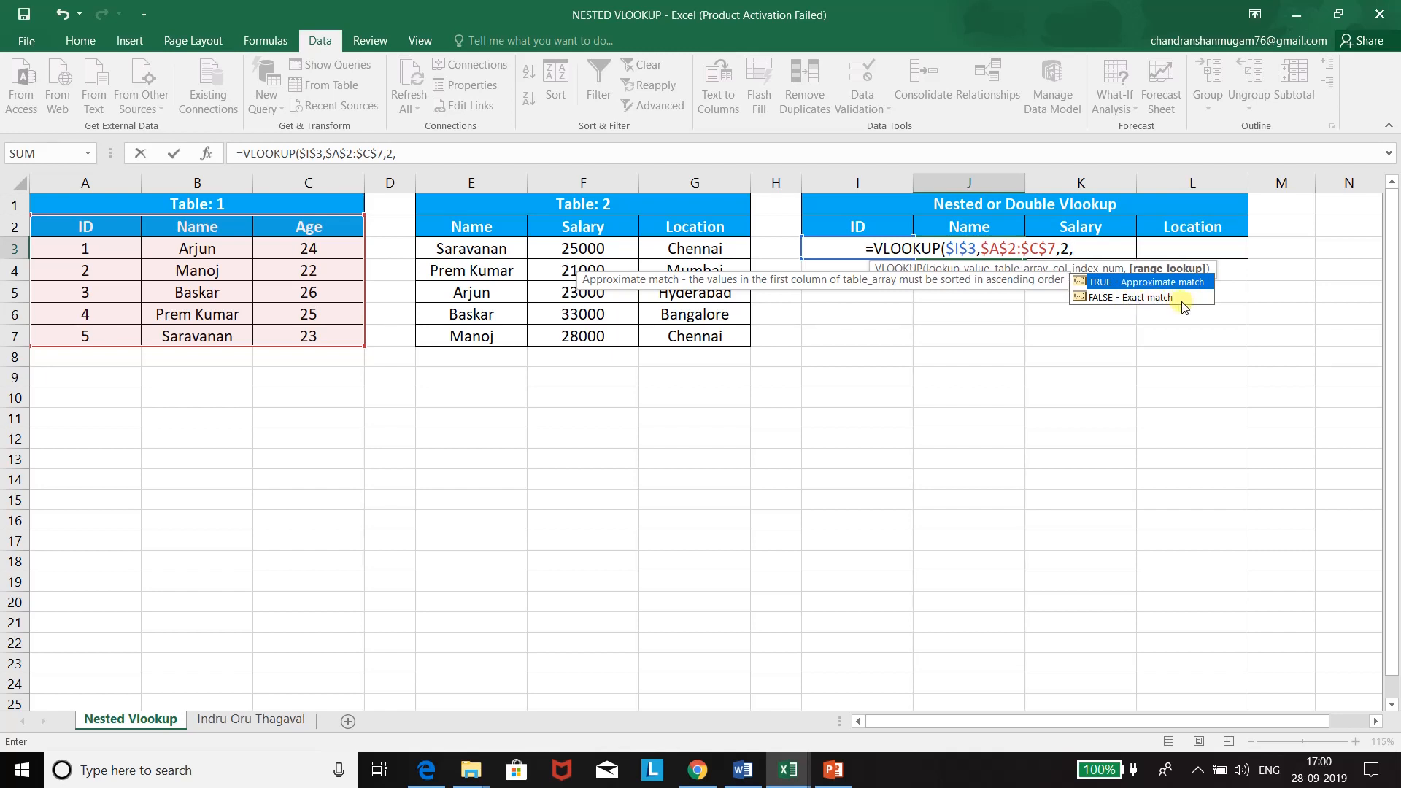
{"action": "type", "text": ")"}
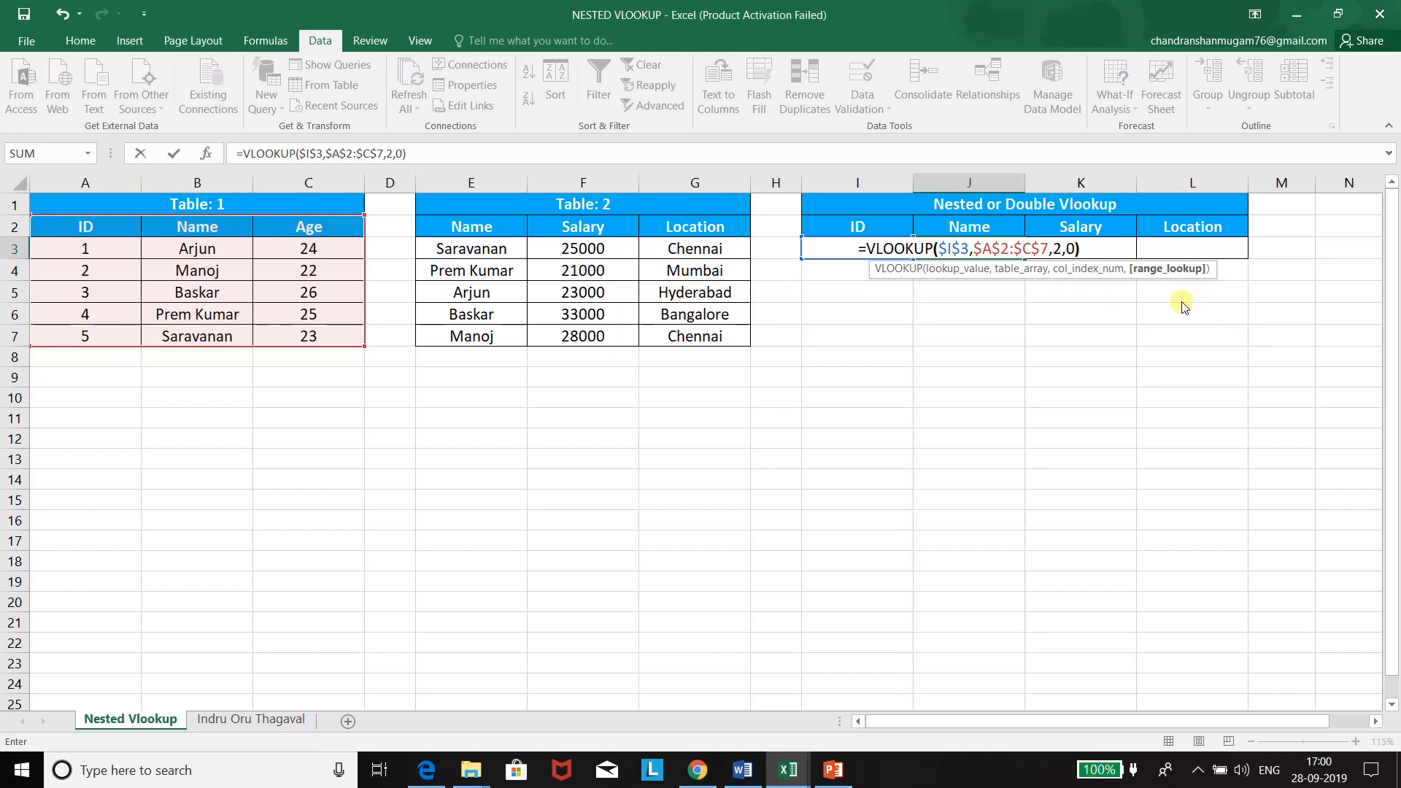
{"action": "key", "text": "Return"}
{"action": "key", "text": "Up"}
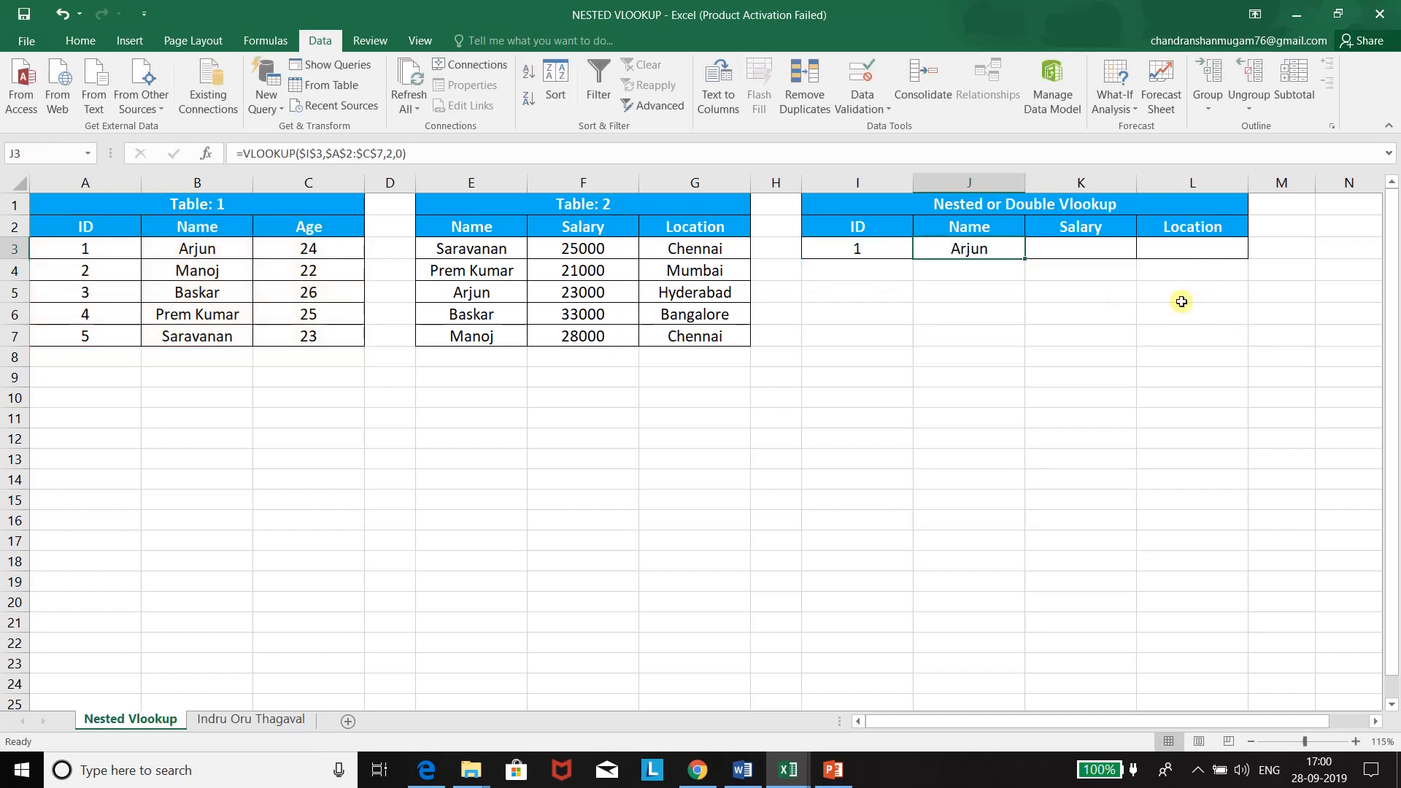
- Replace the column index in the J3 VLOOKUP with MATCH($J$2,$A$2:$C$2,0)
{"action": "left_click", "coordinate": [392, 155]}
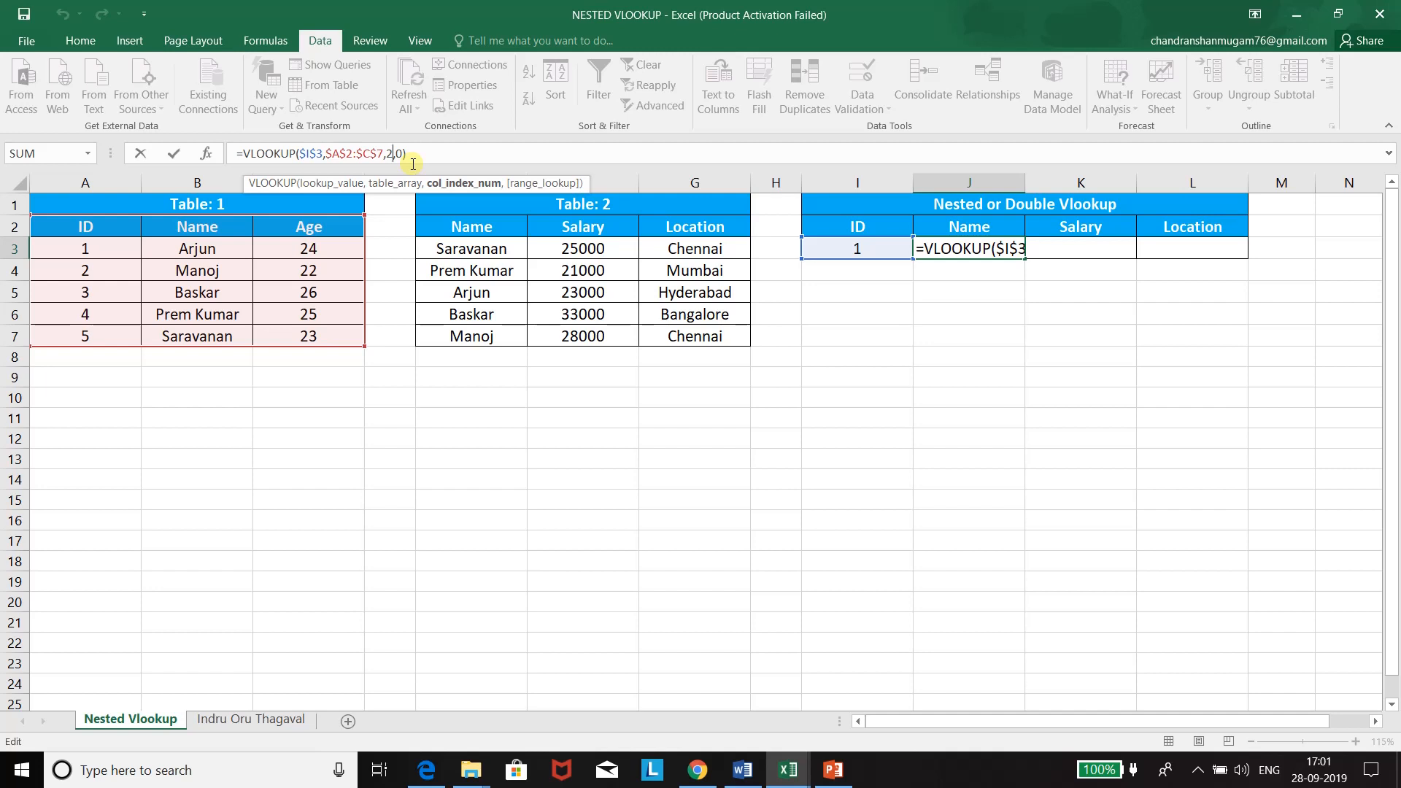
{"action": "key", "text": "BackSpace"}
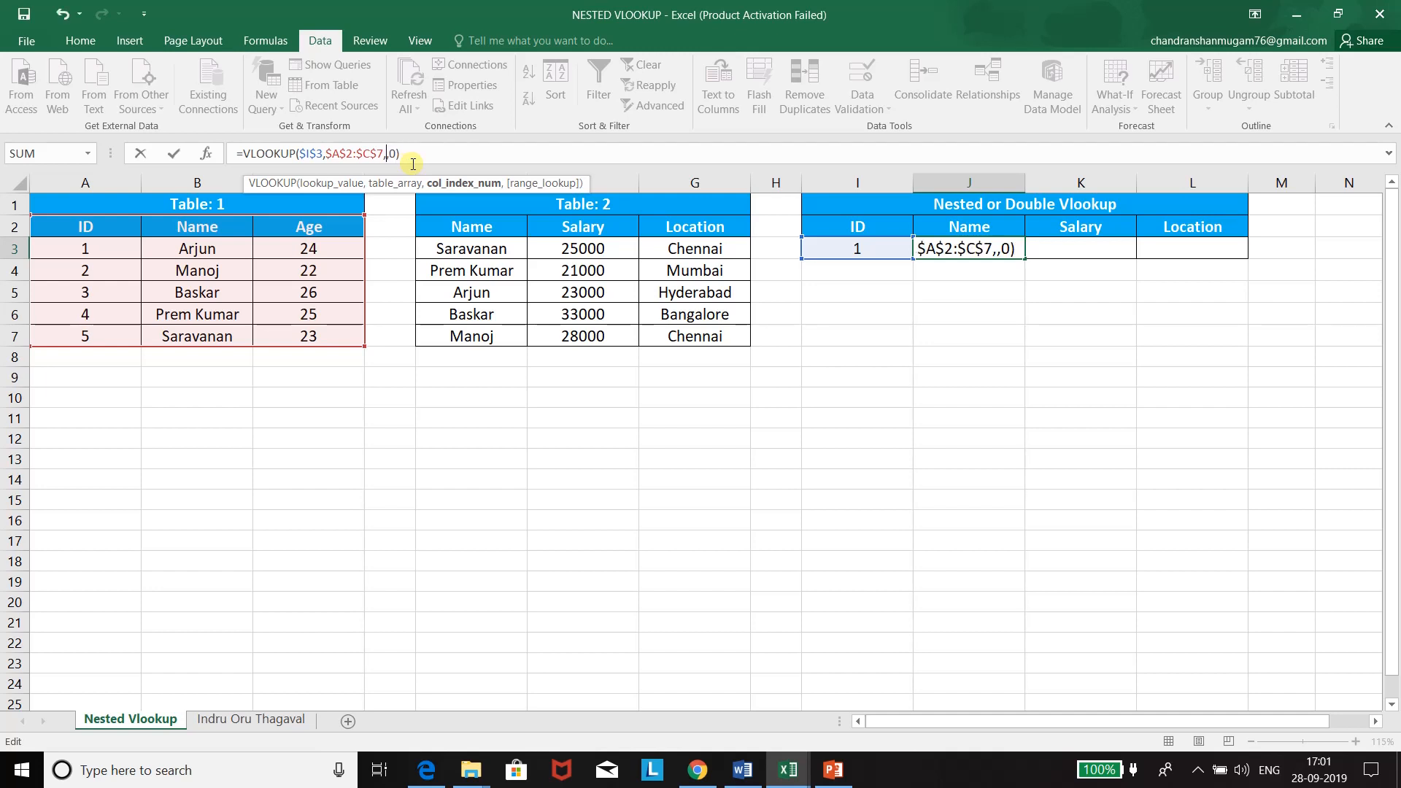
{"action": "type", "text": "mat"}
{"action": "key", "text": "Tab"}
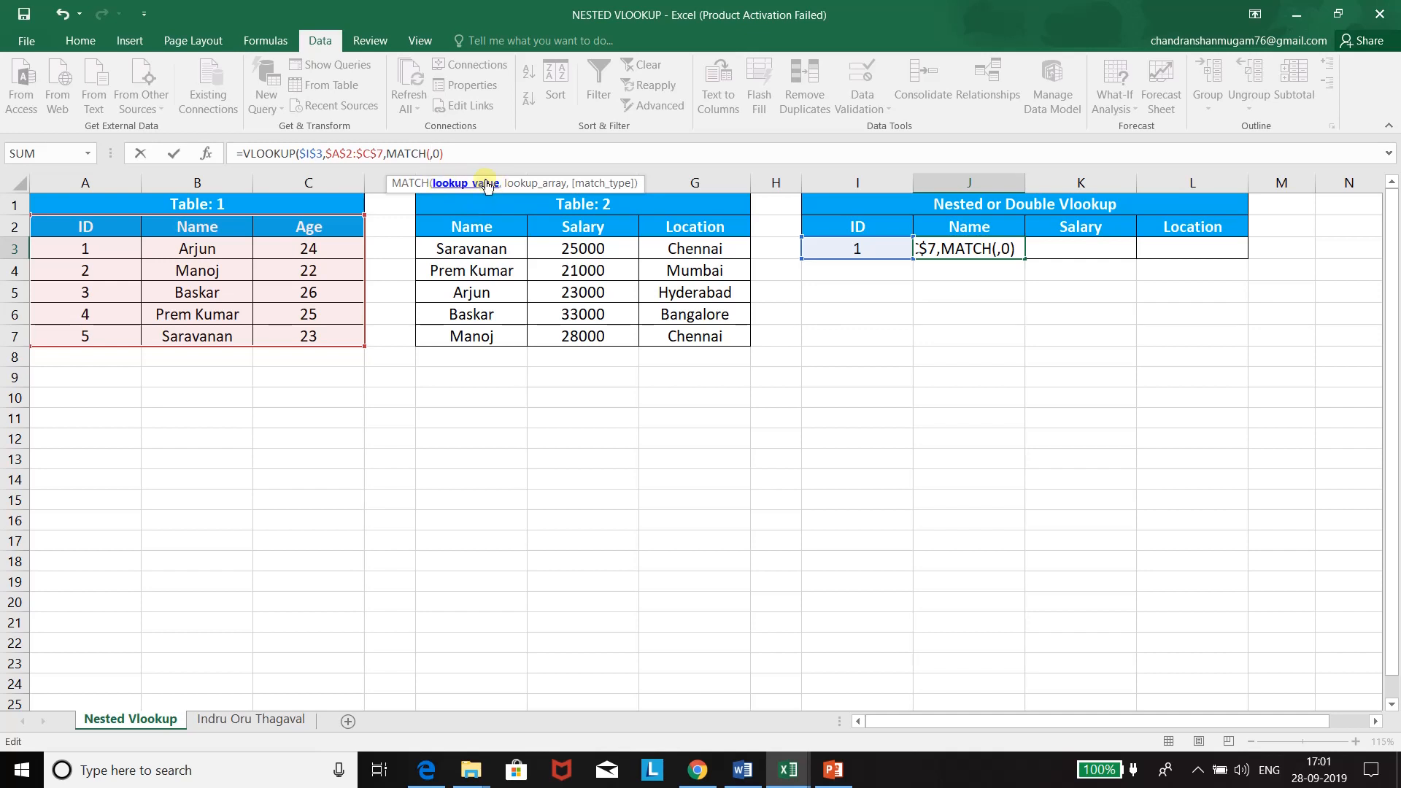
{"action": "left_click", "coordinate": [980, 226]}
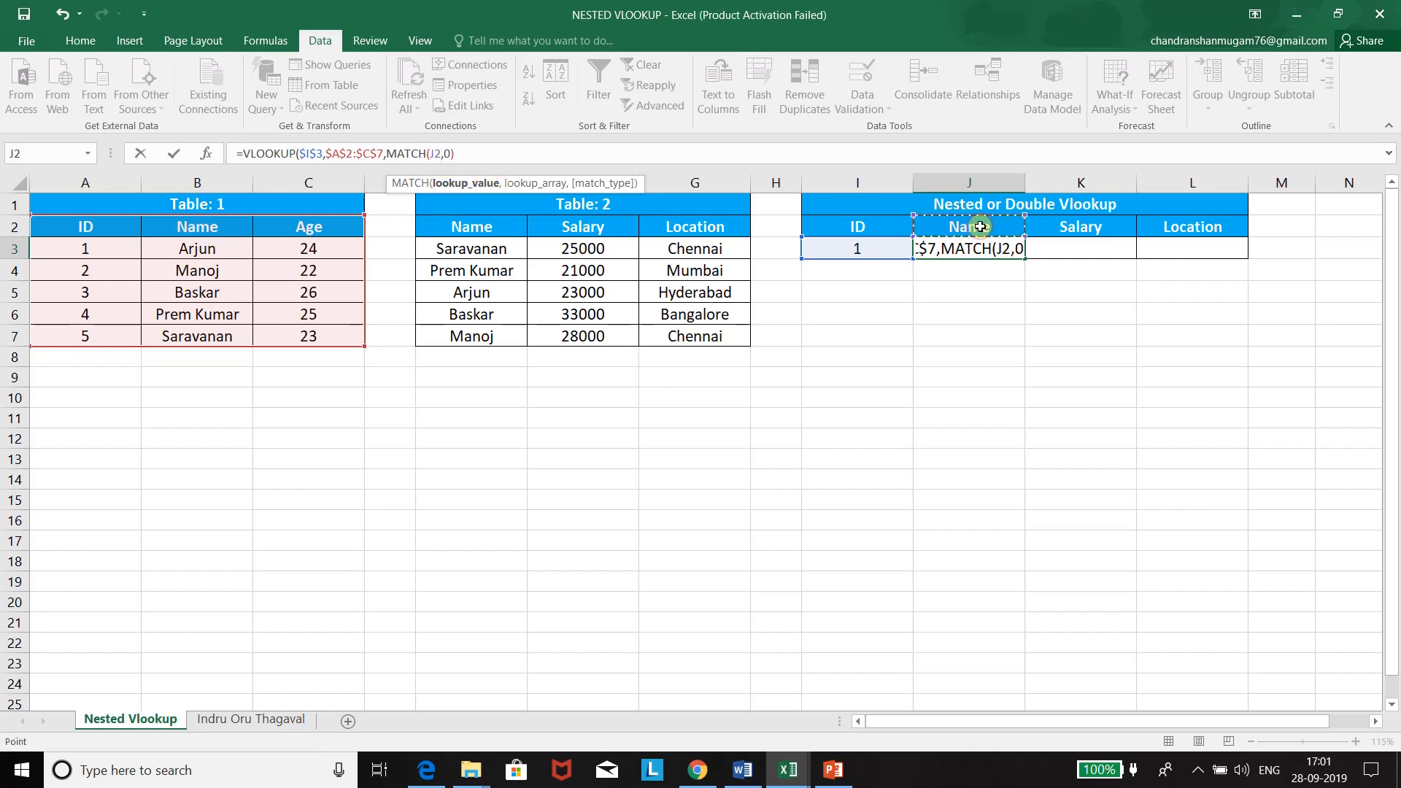
{"action": "key", "text": "F4"}
{"action": "type", "text": ","}
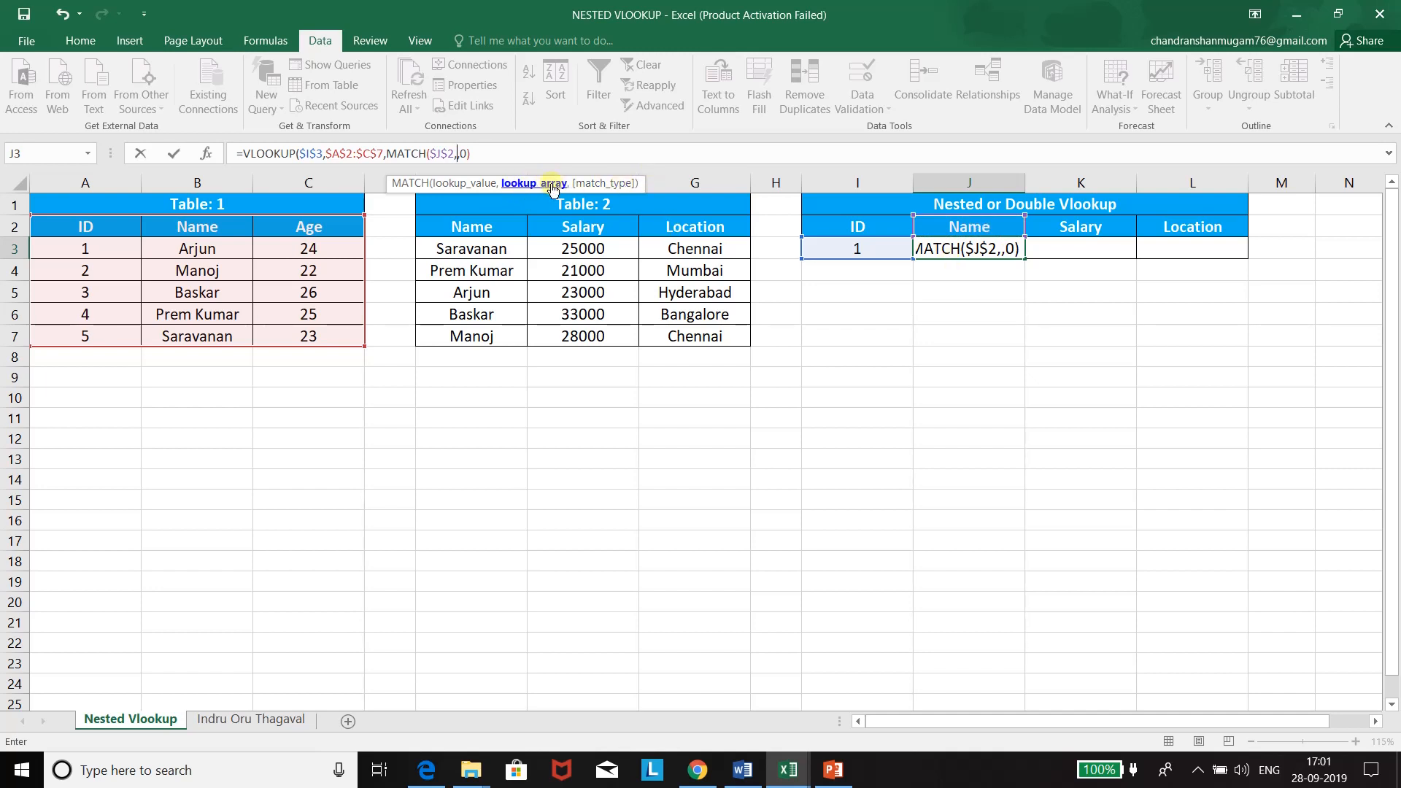
{"action": "left_click_drag", "start_coordinate": [107, 228], "coordinate": [303, 228]}
{"action": "key", "text": "F4"}
{"action": "type", "text": ",0"}
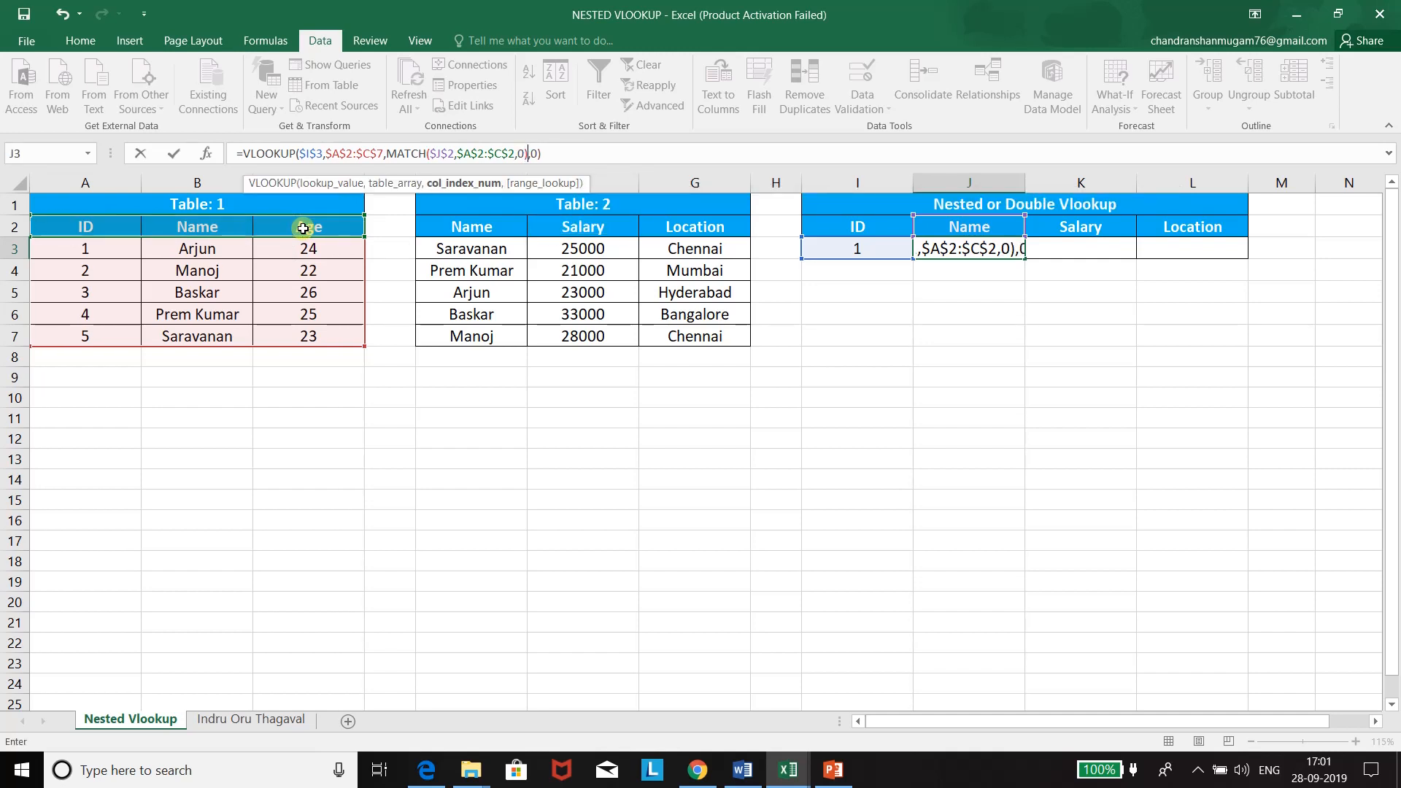
{"action": "key", "text": "ctrl+Return"}
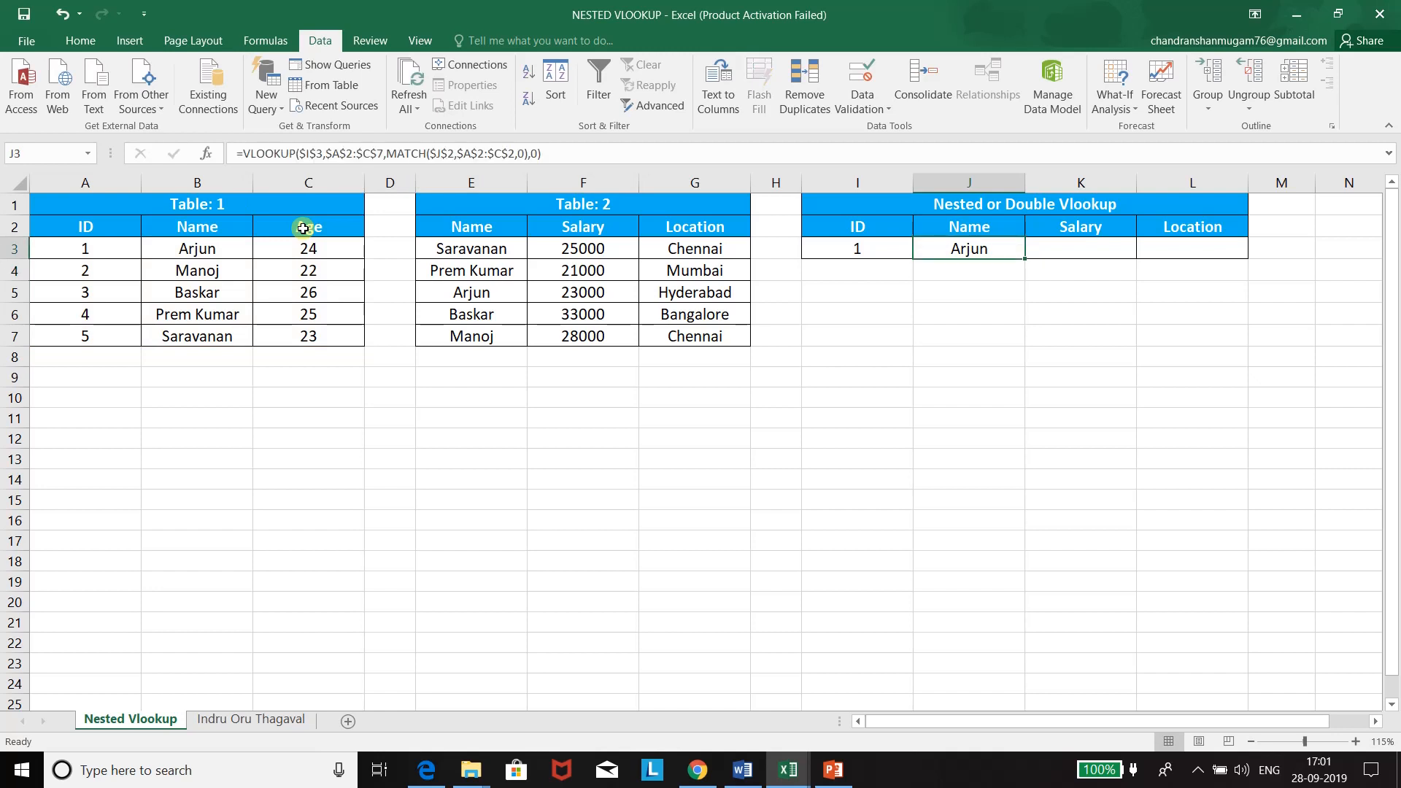
- Start a VLOOKUP formula in K3 with the absolute reference $J$3 as lookup value
{"action": "key", "text": "Right"}
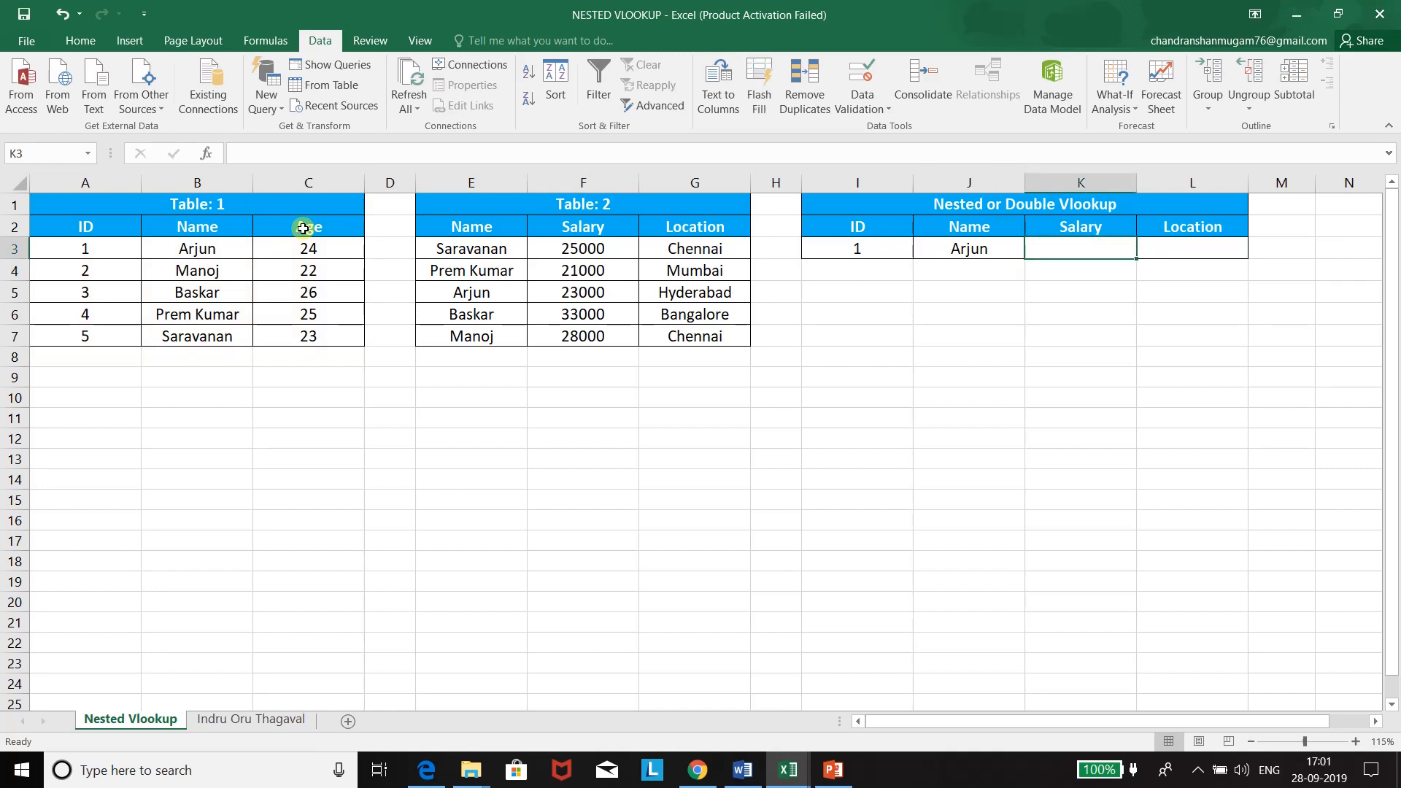
{"action": "type", "text": "=vl"}
{"action": "key", "text": "Tab"}
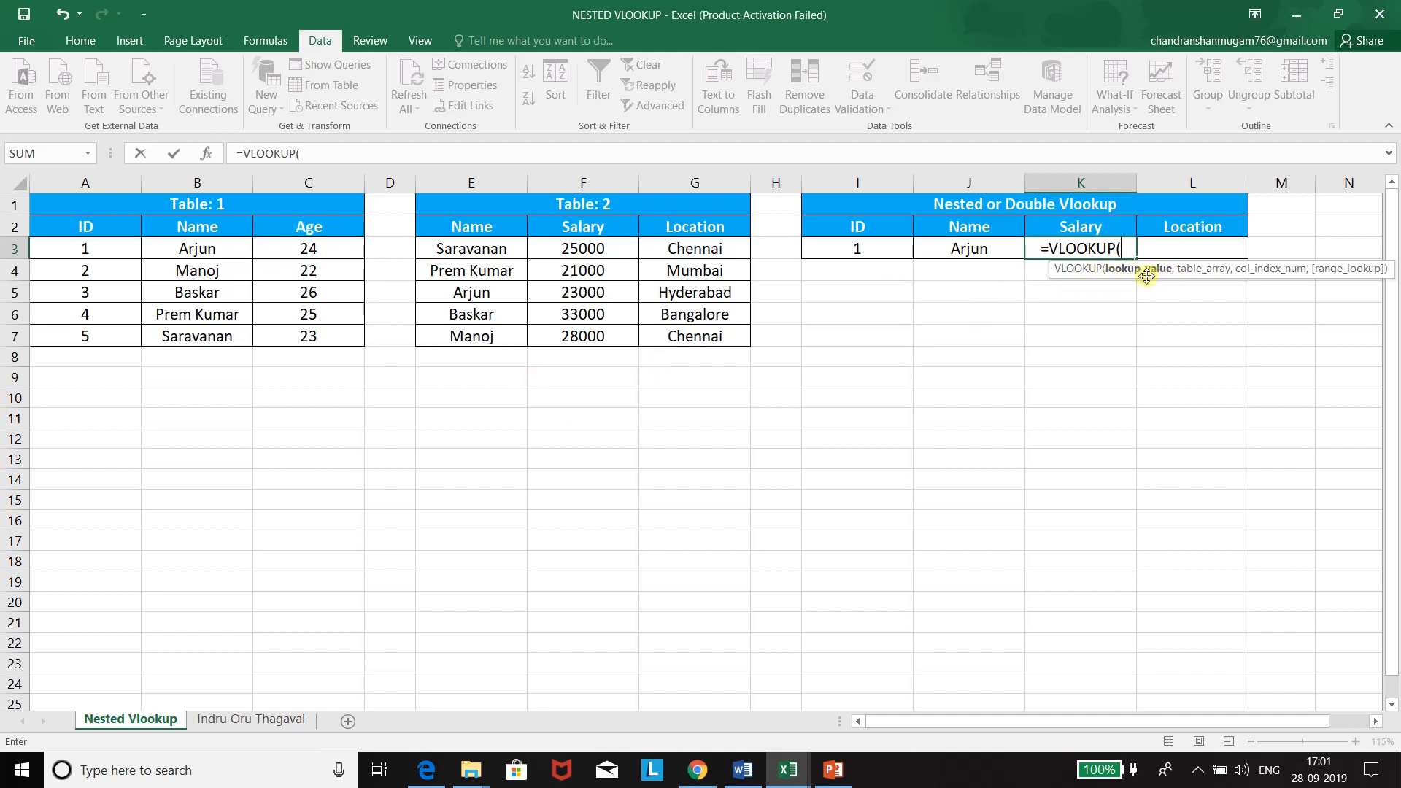
{"action": "left_click", "coordinate": [977, 250]}
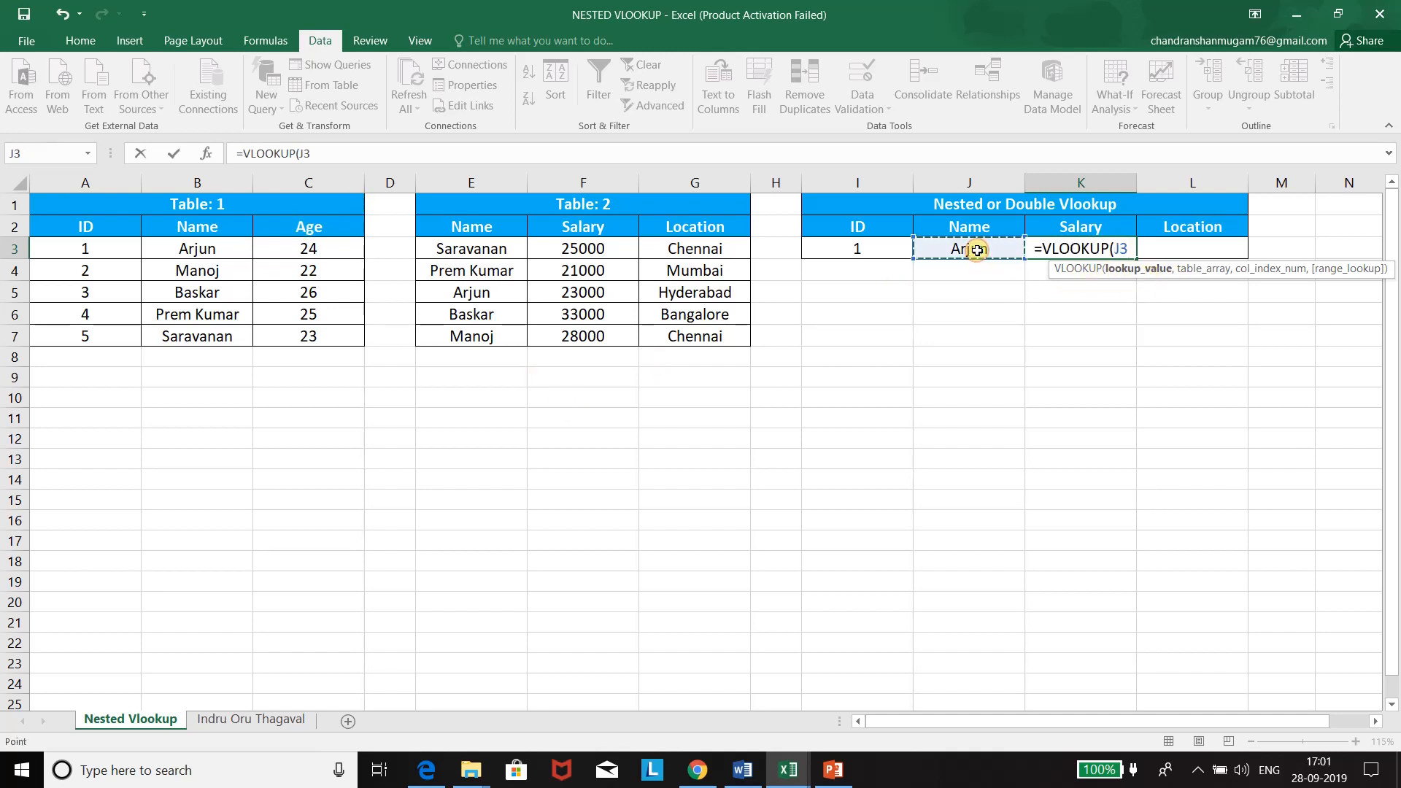
{"action": "key", "text": "F4"}
{"action": "type", "text": ","}
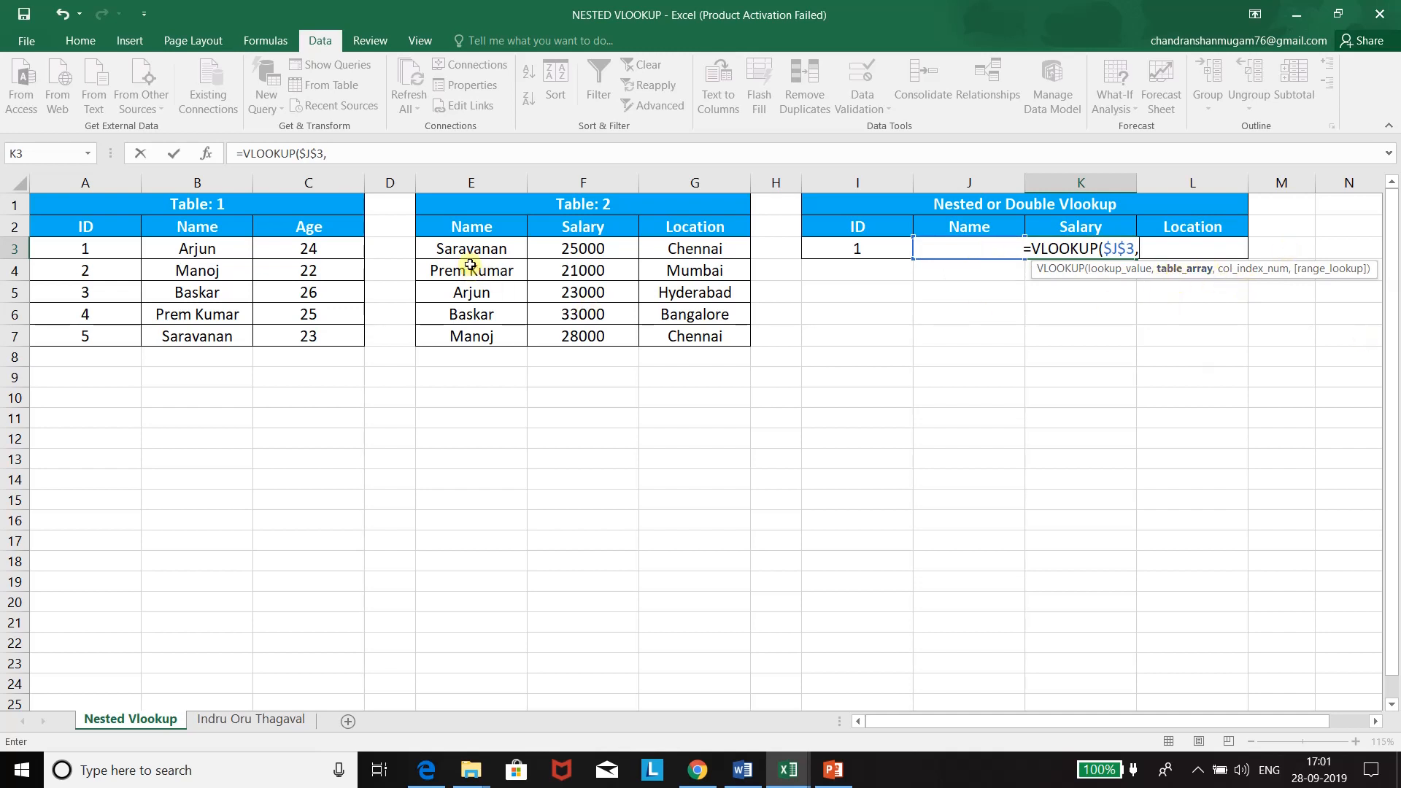
- Complete the K3 VLOOKUP with table array $E$2:$G$7, column index 2 and match type 0, and clear the cell again
{"action": "left_click_drag", "start_coordinate": [470, 225], "coordinate": [698, 330]}
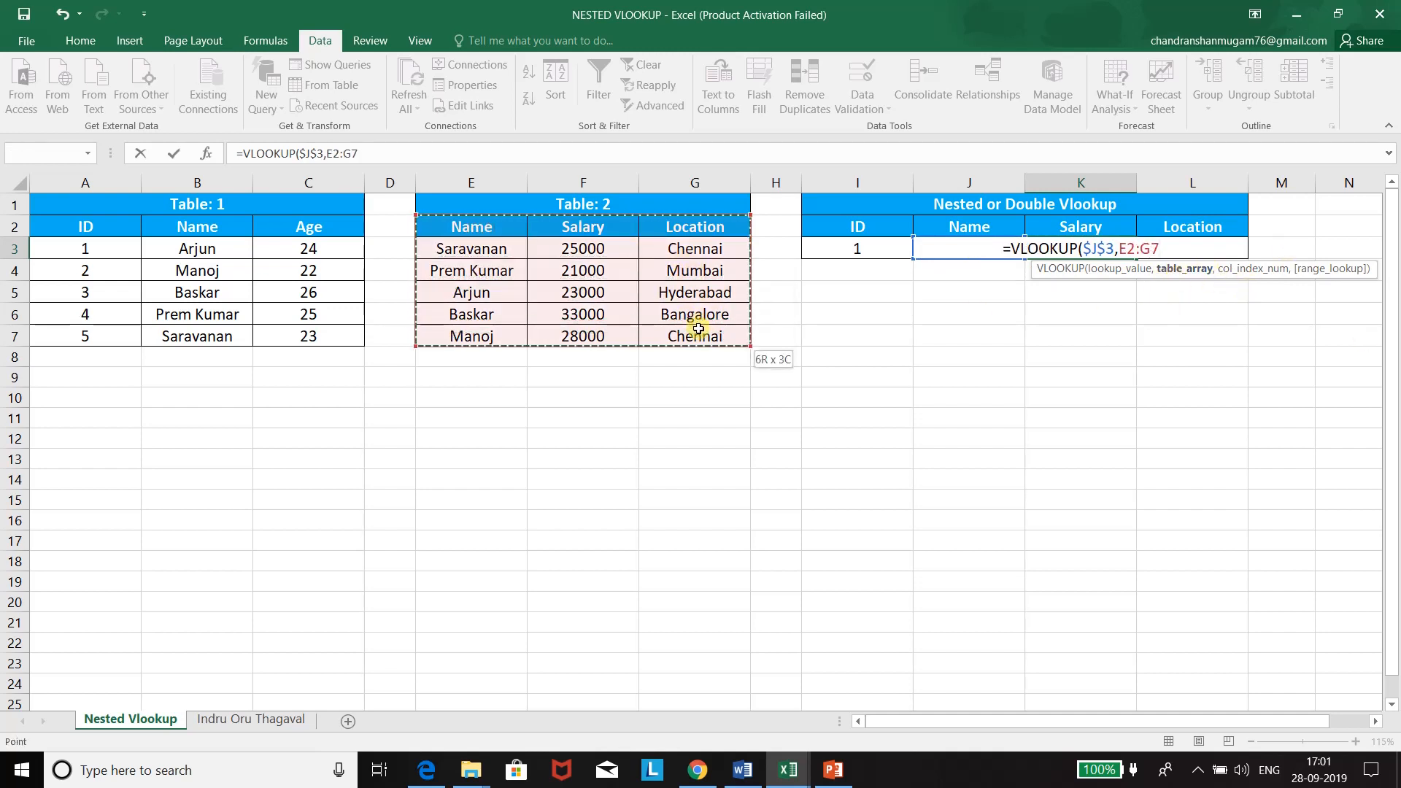
{"action": "key", "text": "F4"}
{"action": "type", "text": ","}
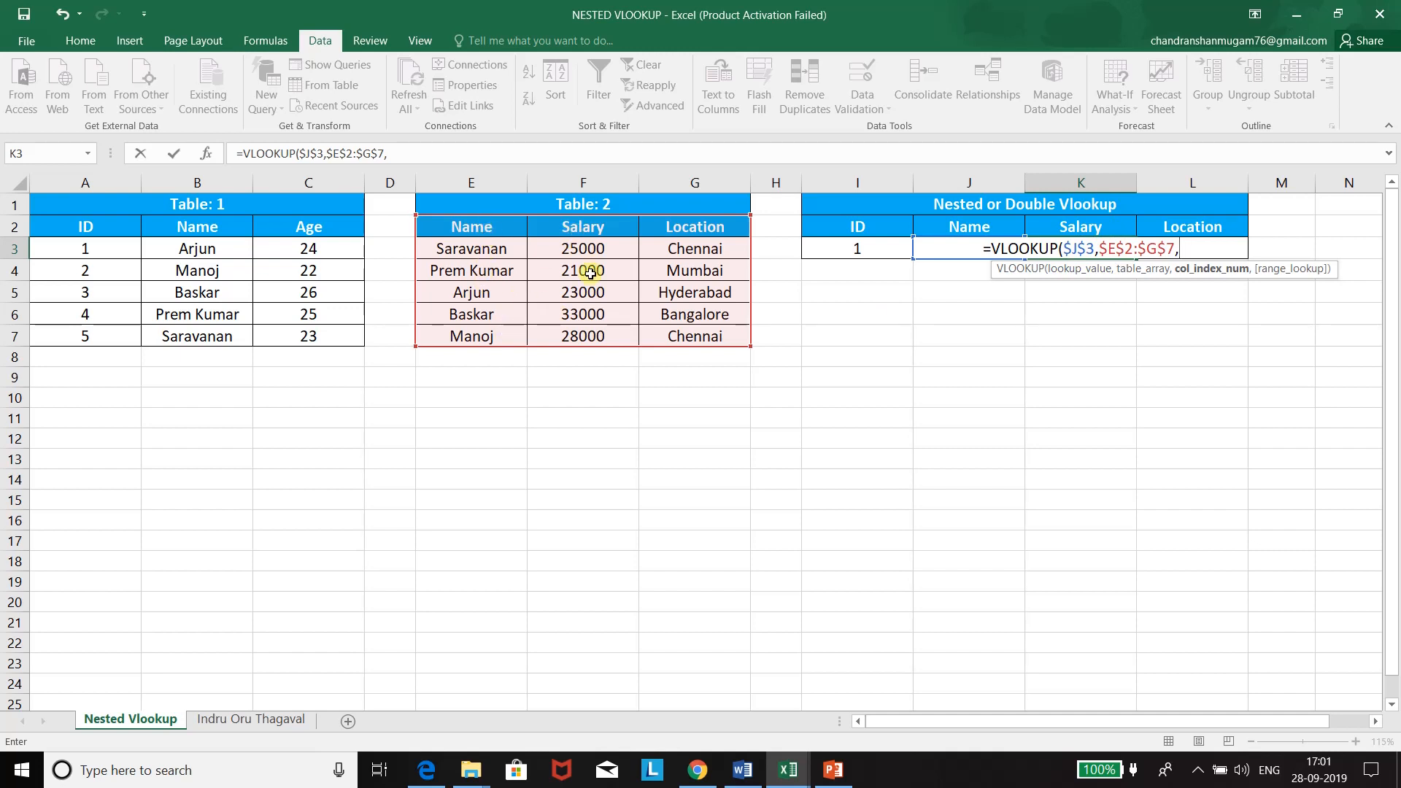
{"action": "type", "text": "2,"}
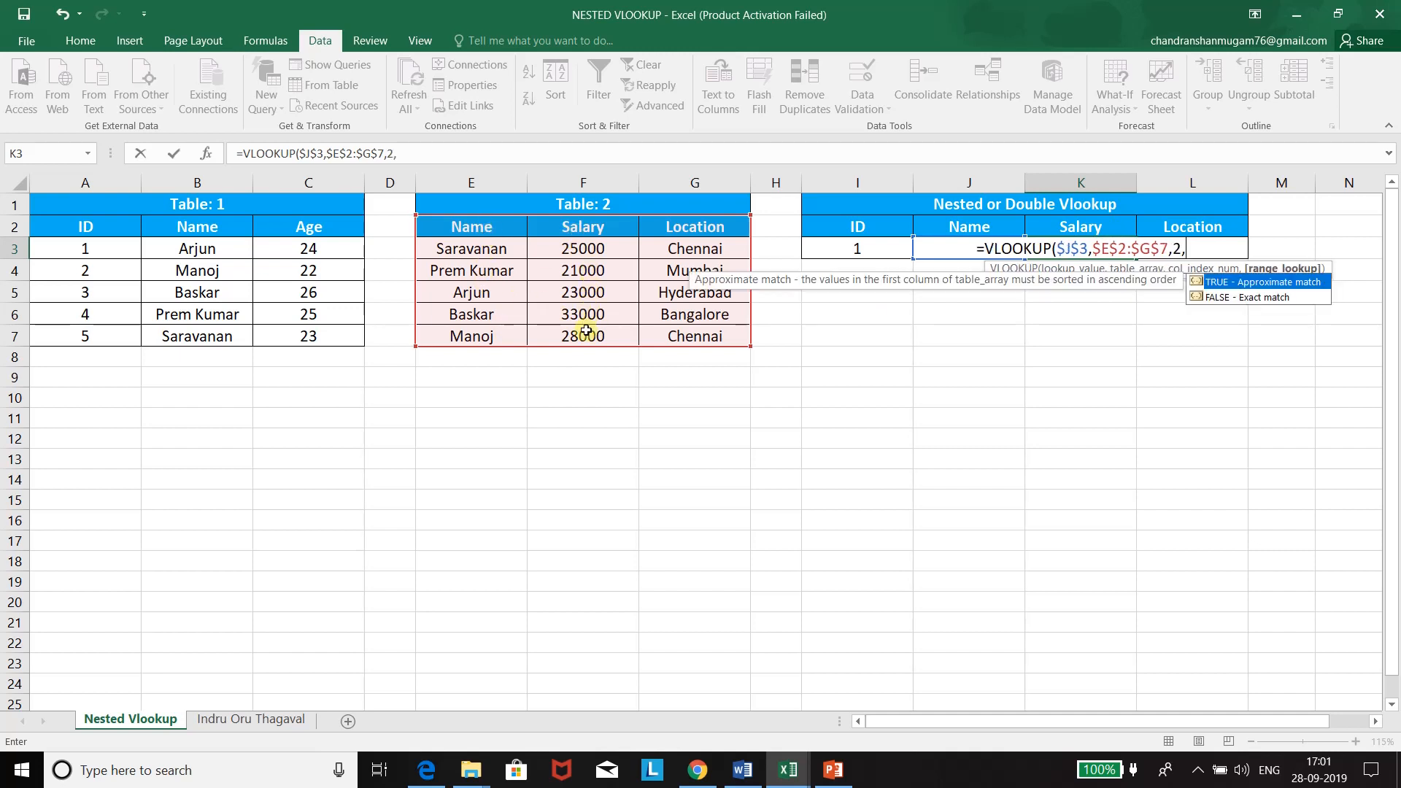
{"action": "type", "text": "0"}
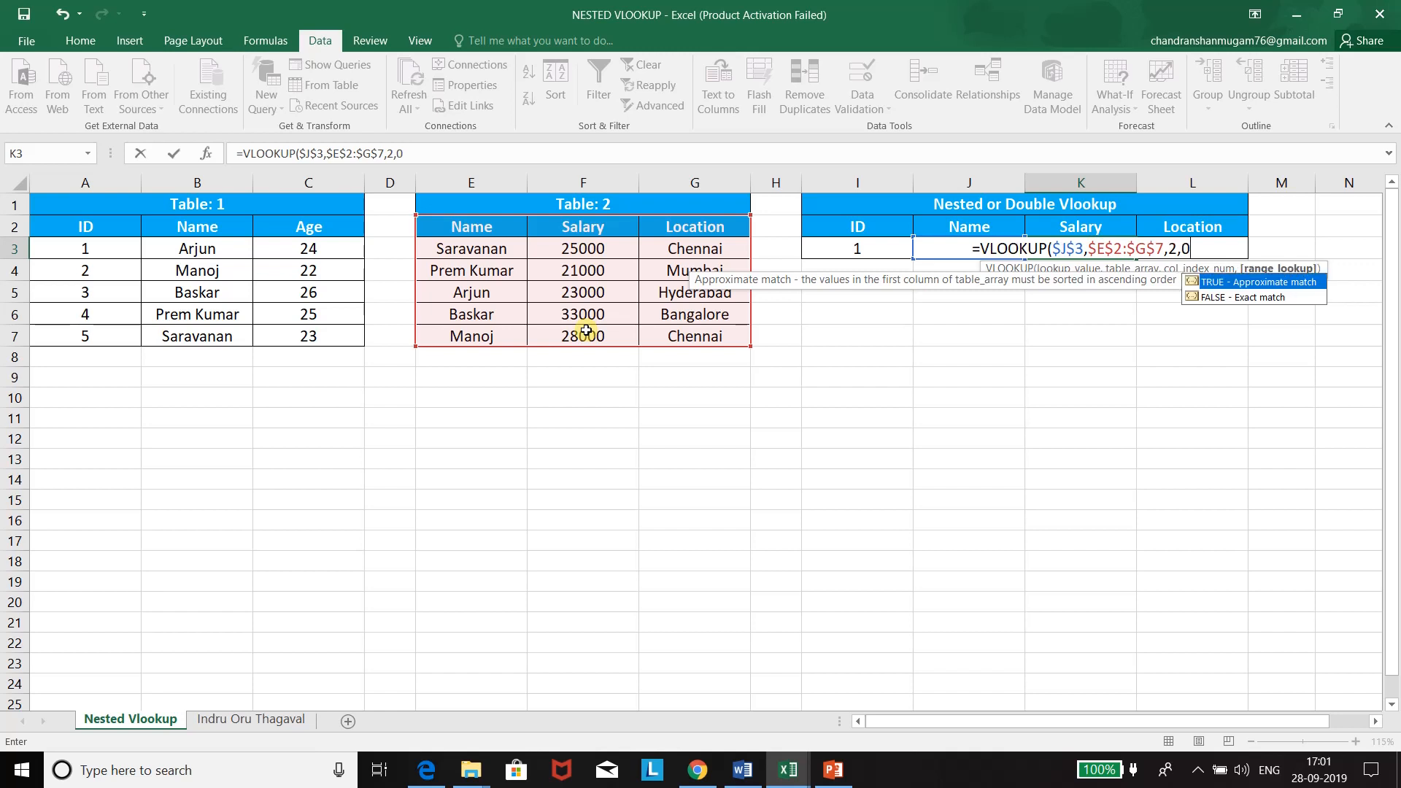
{"action": "type", "text": ")"}
{"action": "key", "text": "Return"}
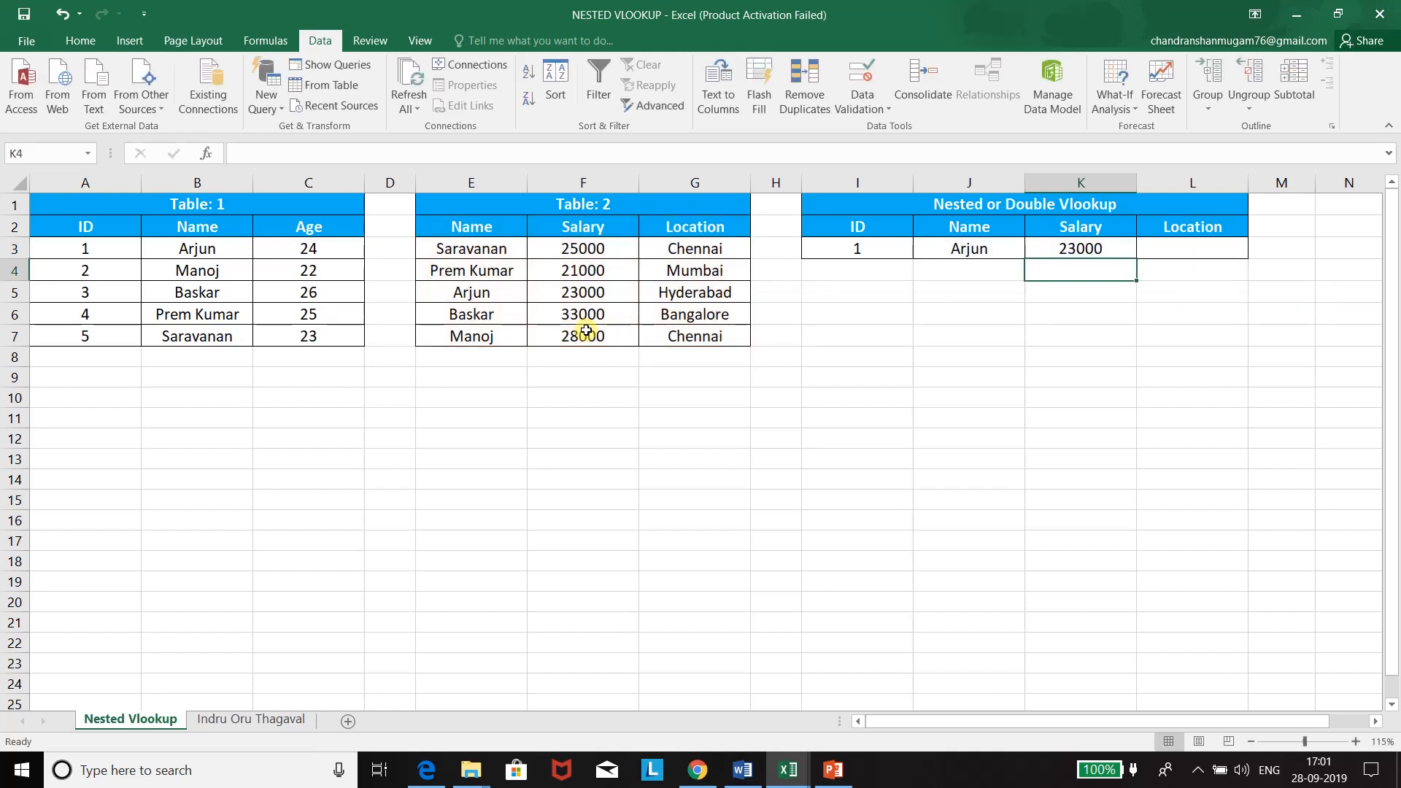
{"action": "key", "text": "Up"}
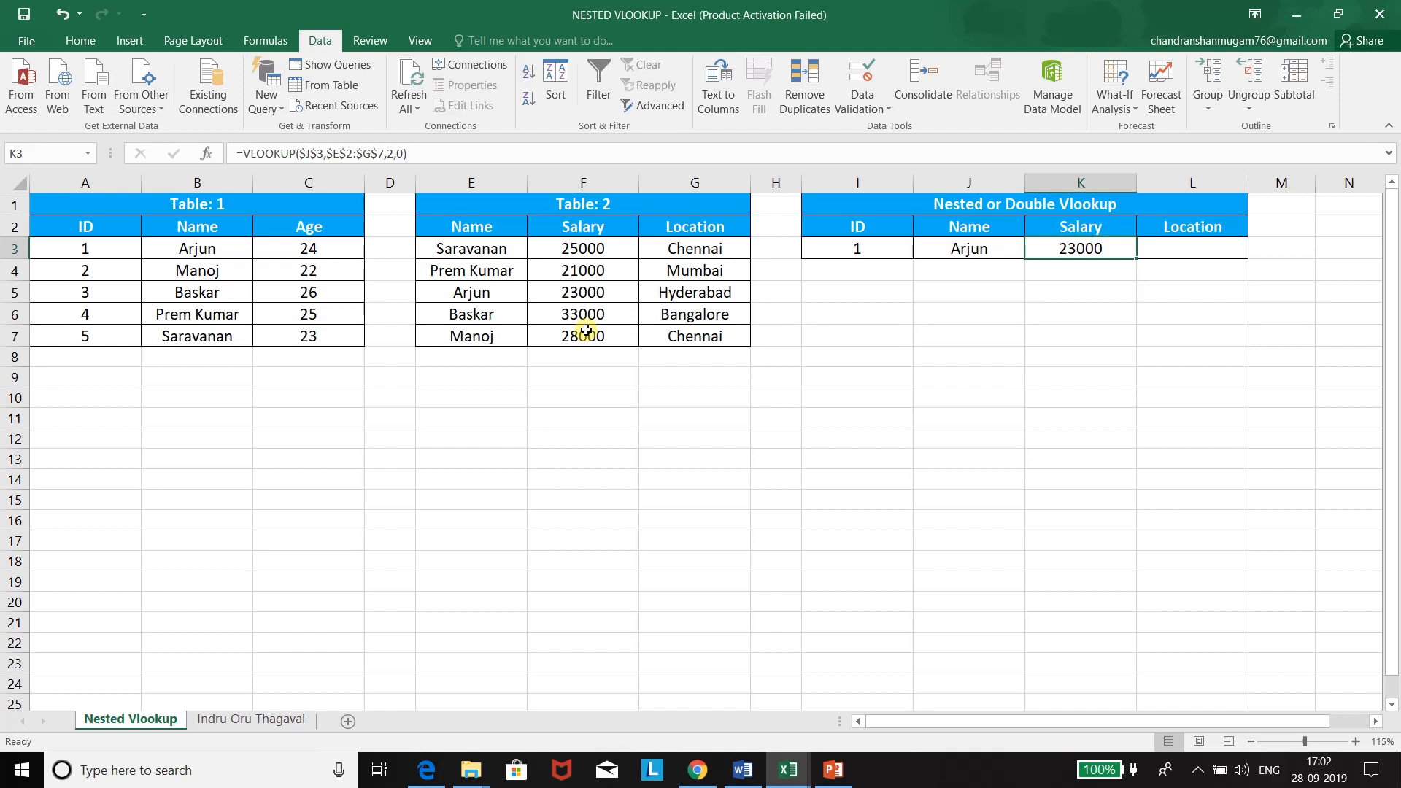
{"action": "key", "text": "Delete"}
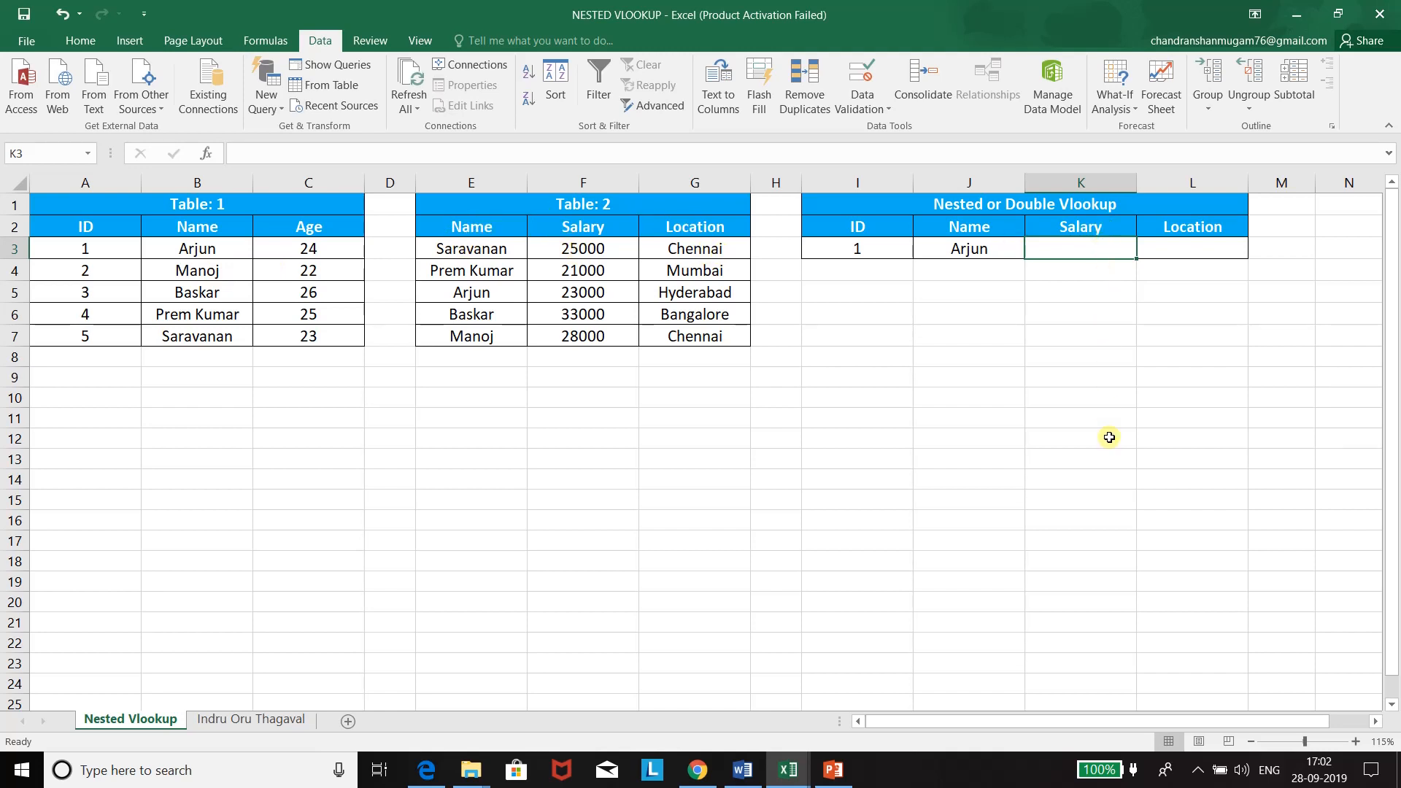
- Enter a new VLOOKUP in K3 with lookup value $I$3 and table array $A$2:$C$7
{"action": "type", "text": "=vlo"}
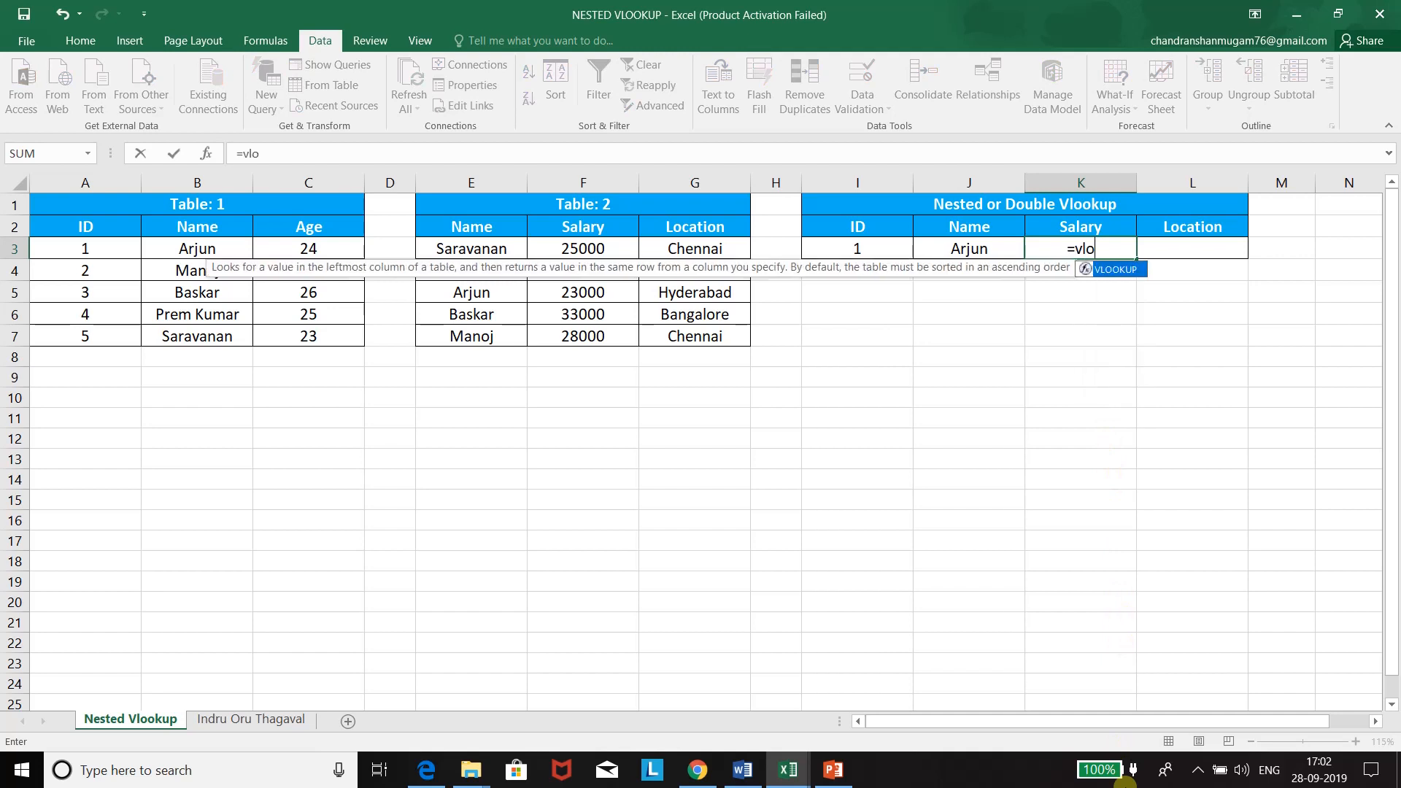
{"action": "key", "text": "Tab"}
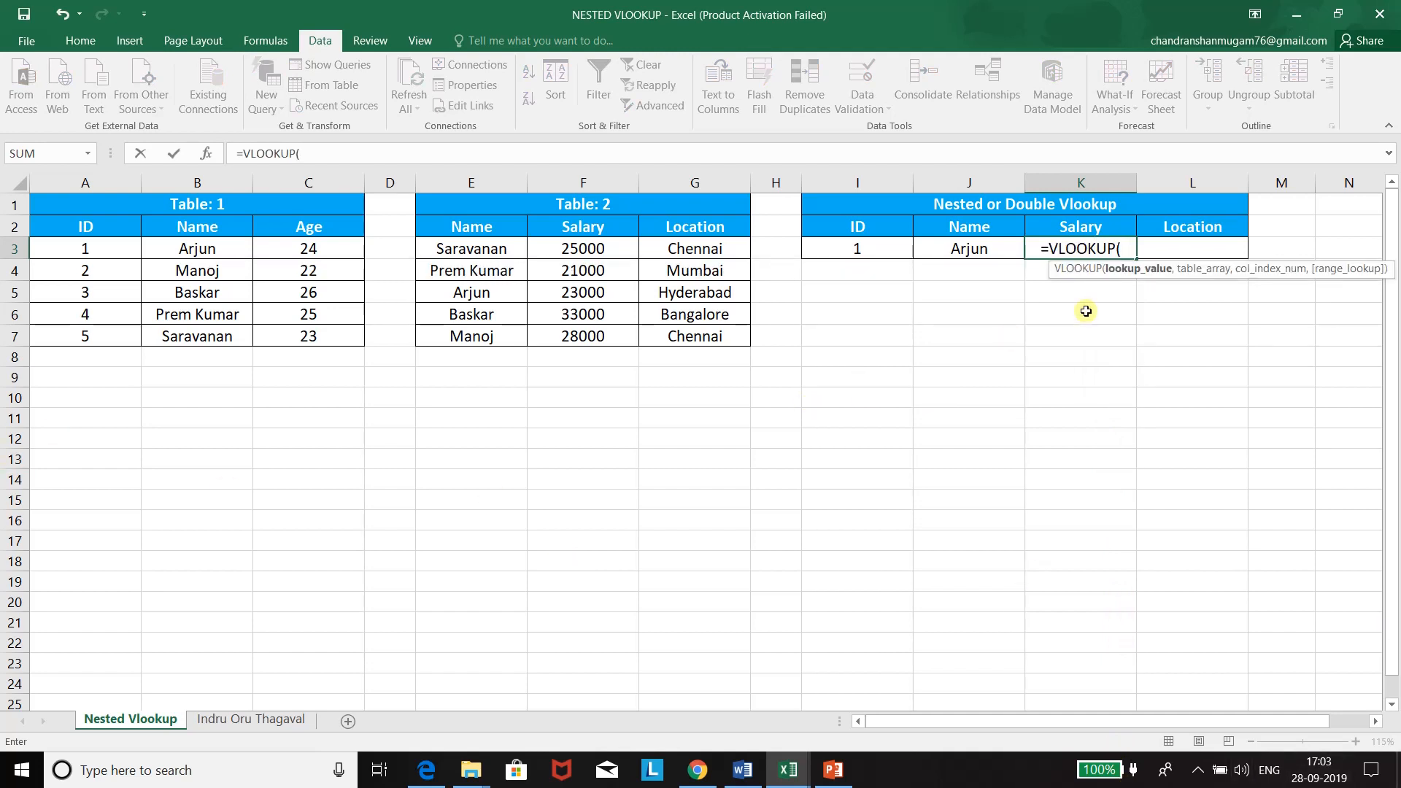
{"action": "left_click", "coordinate": [890, 251]}
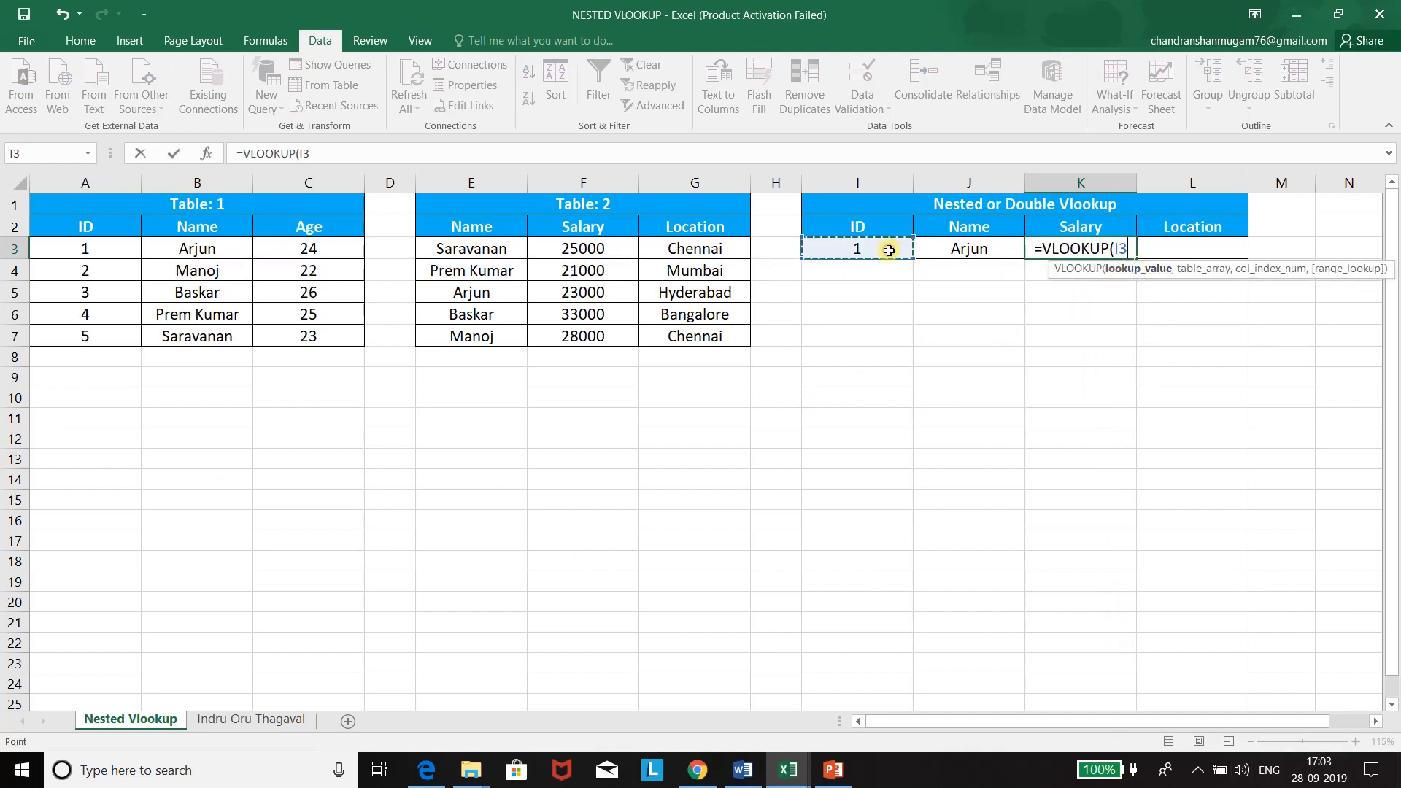
{"action": "key", "text": "F4"}
{"action": "type", "text": ","}
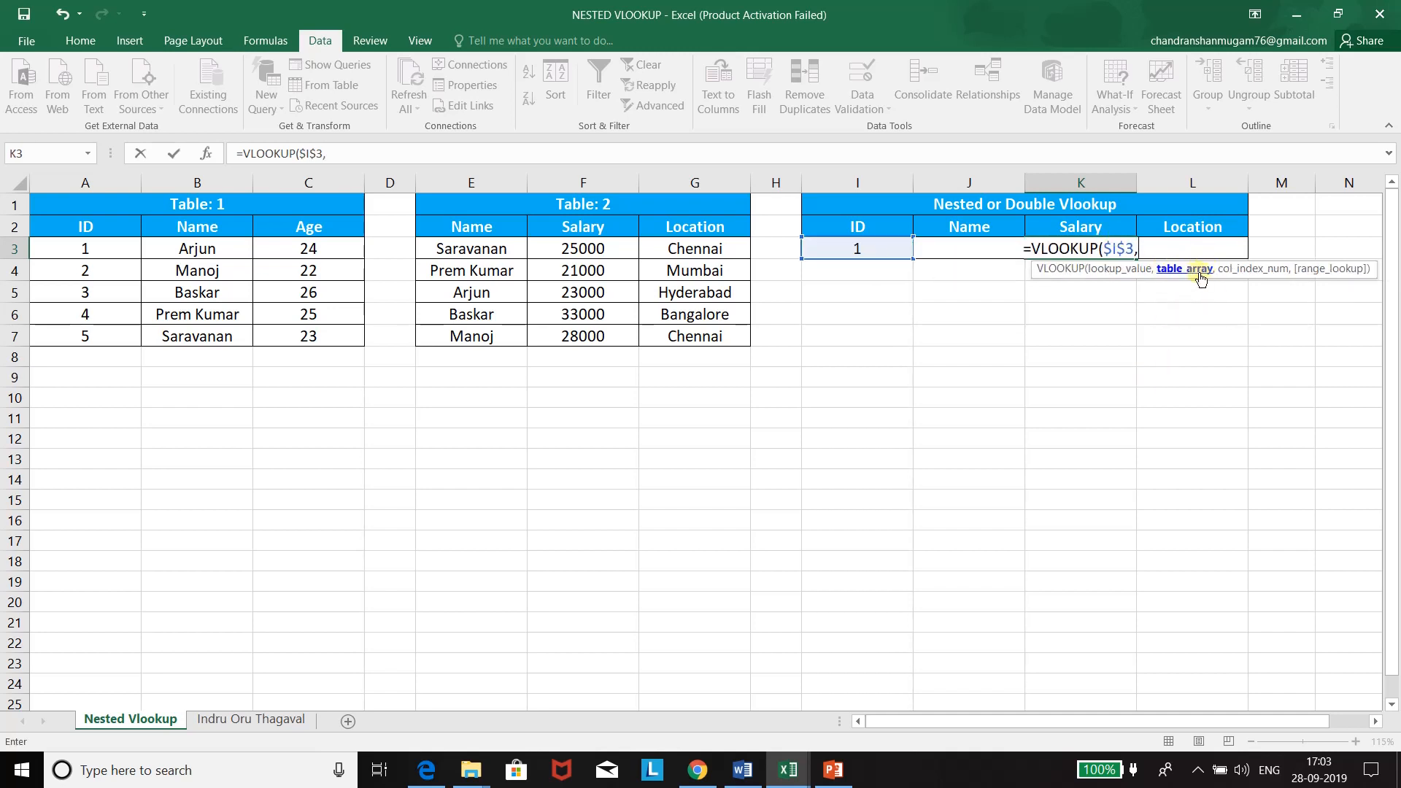
{"action": "left_click", "coordinate": [117, 229]}
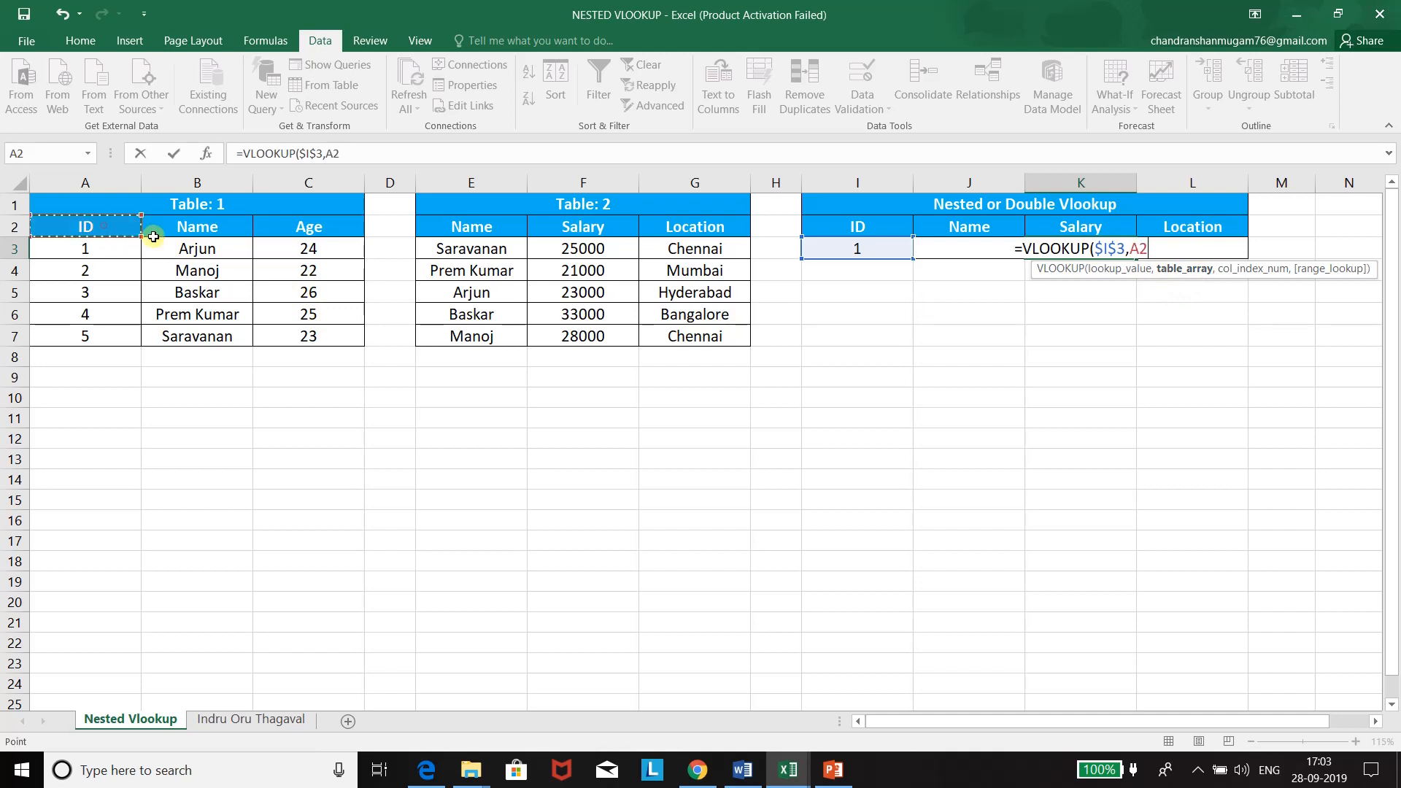
{"action": "left_click_drag", "start_coordinate": [153, 237], "coordinate": [285, 333]}
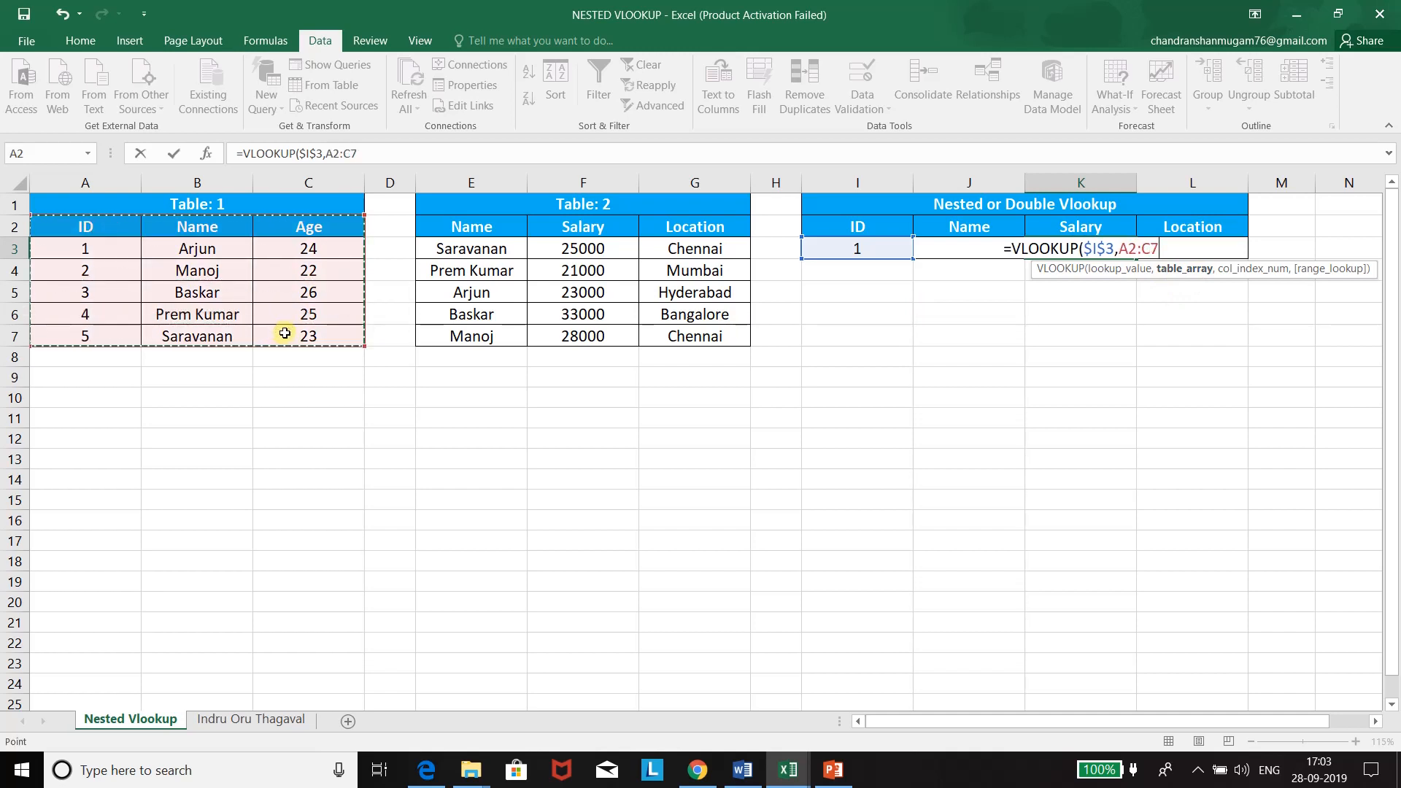
{"action": "key", "text": "F4"}
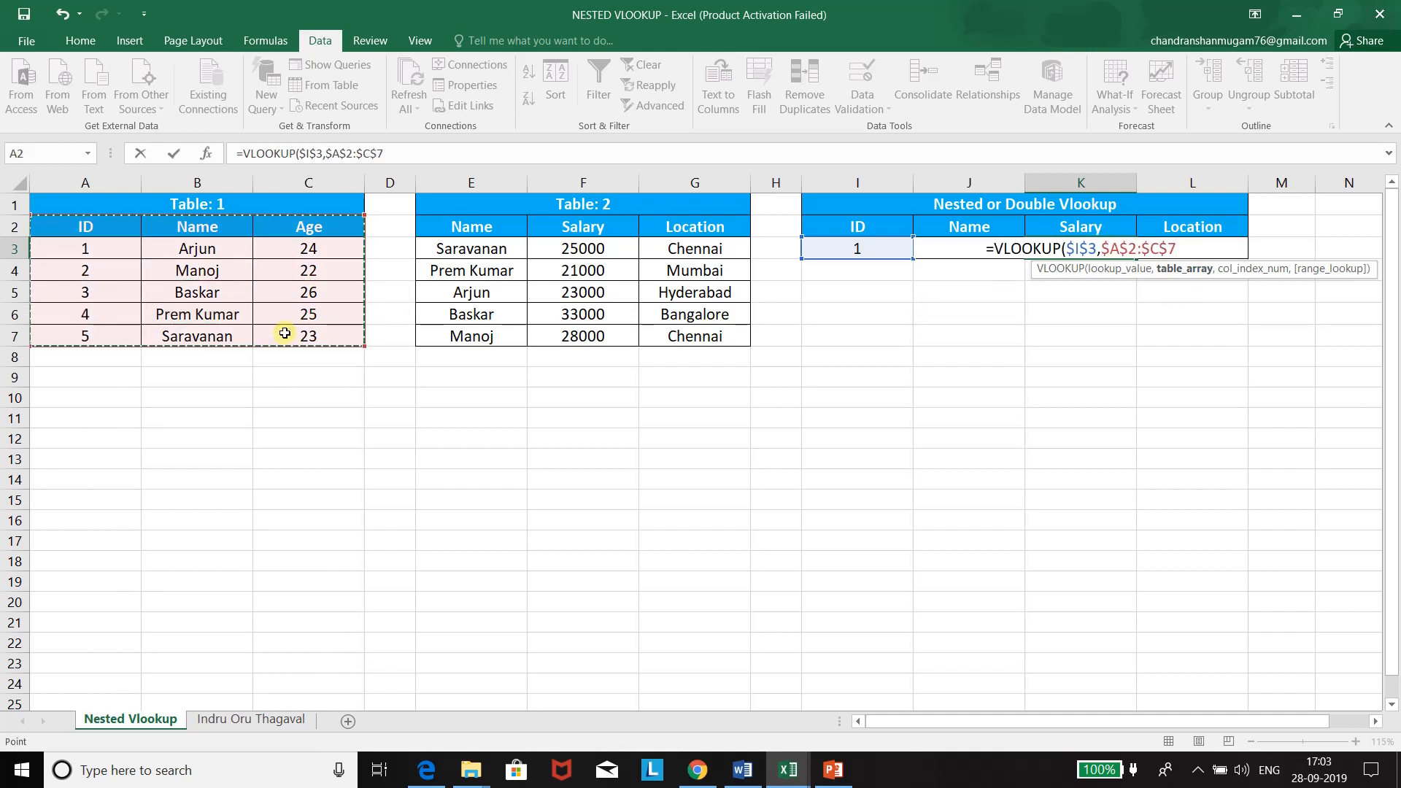
{"action": "type", "text": ","}
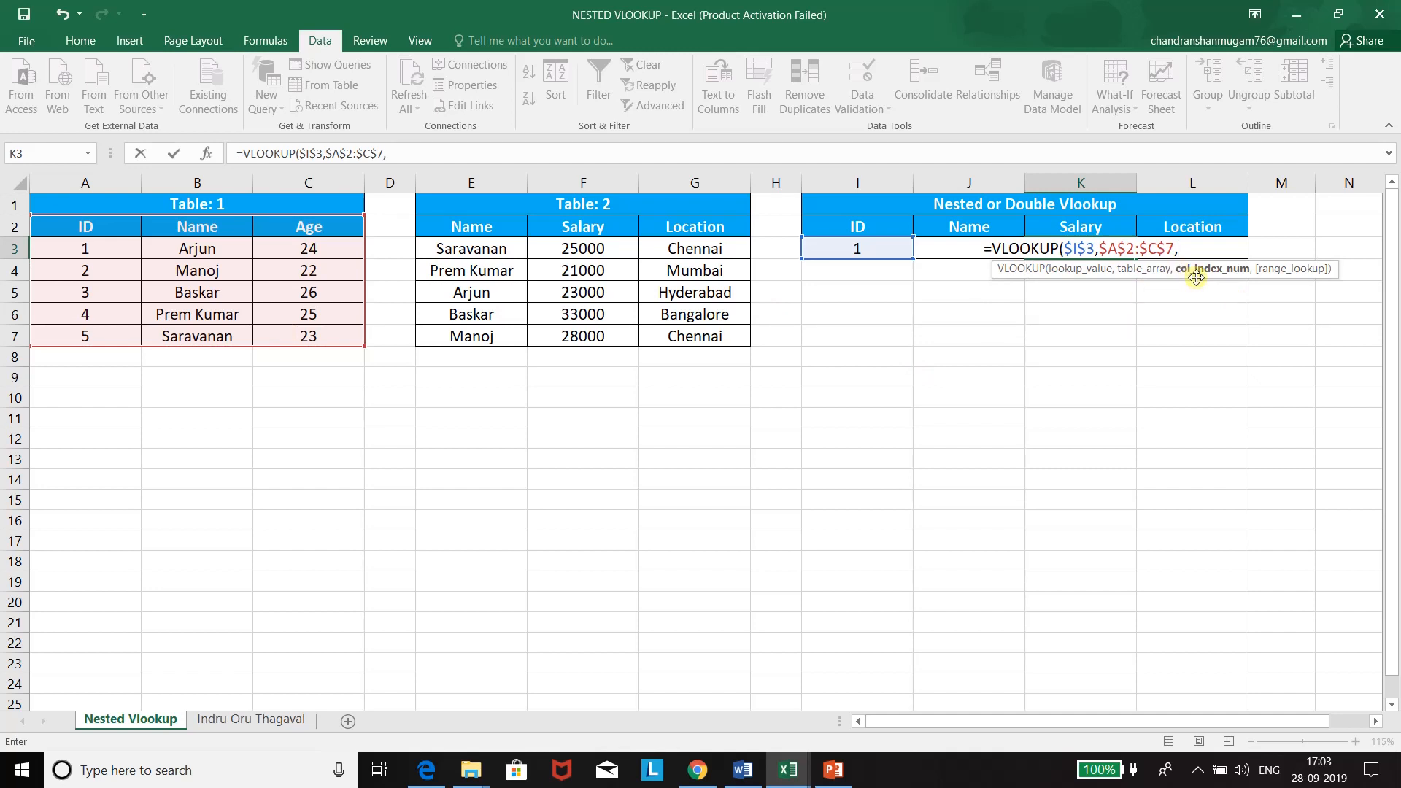
- Complete the K3 VLOOKUP with MATCH($J$2,$A$2:$C$2,0) as column index and 0 as match type
{"action": "type", "text": "mat"}
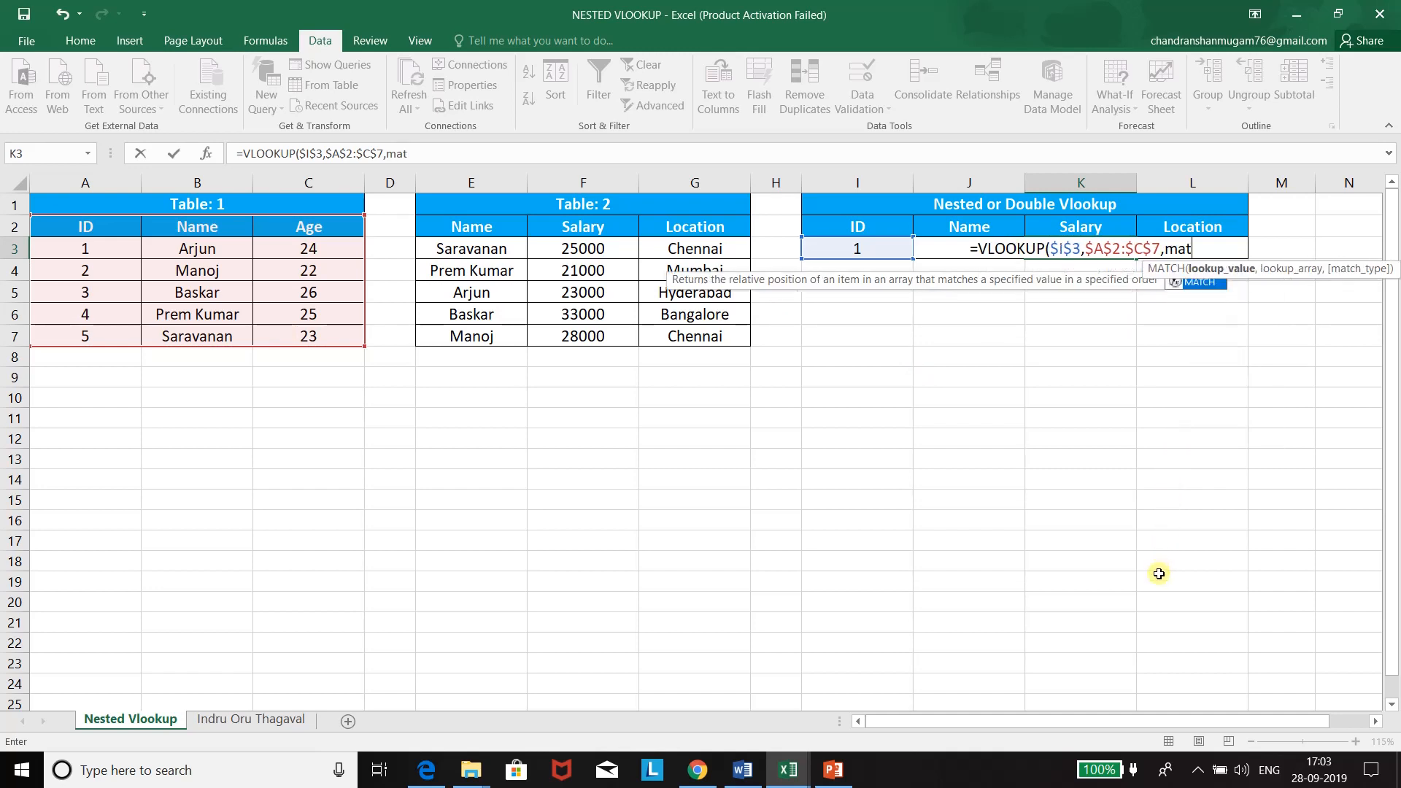
{"action": "key", "text": "Tab"}
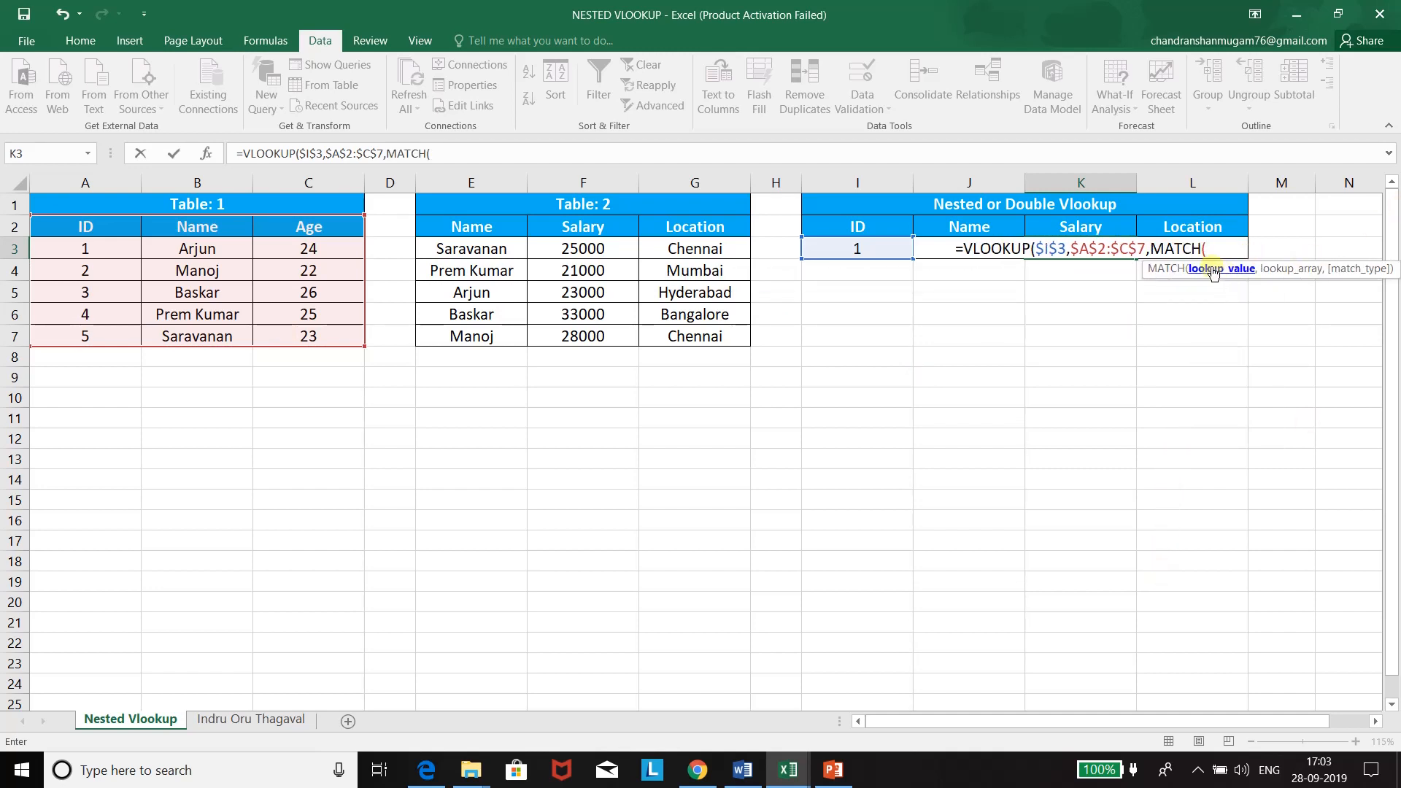
{"action": "left_click", "coordinate": [961, 226]}
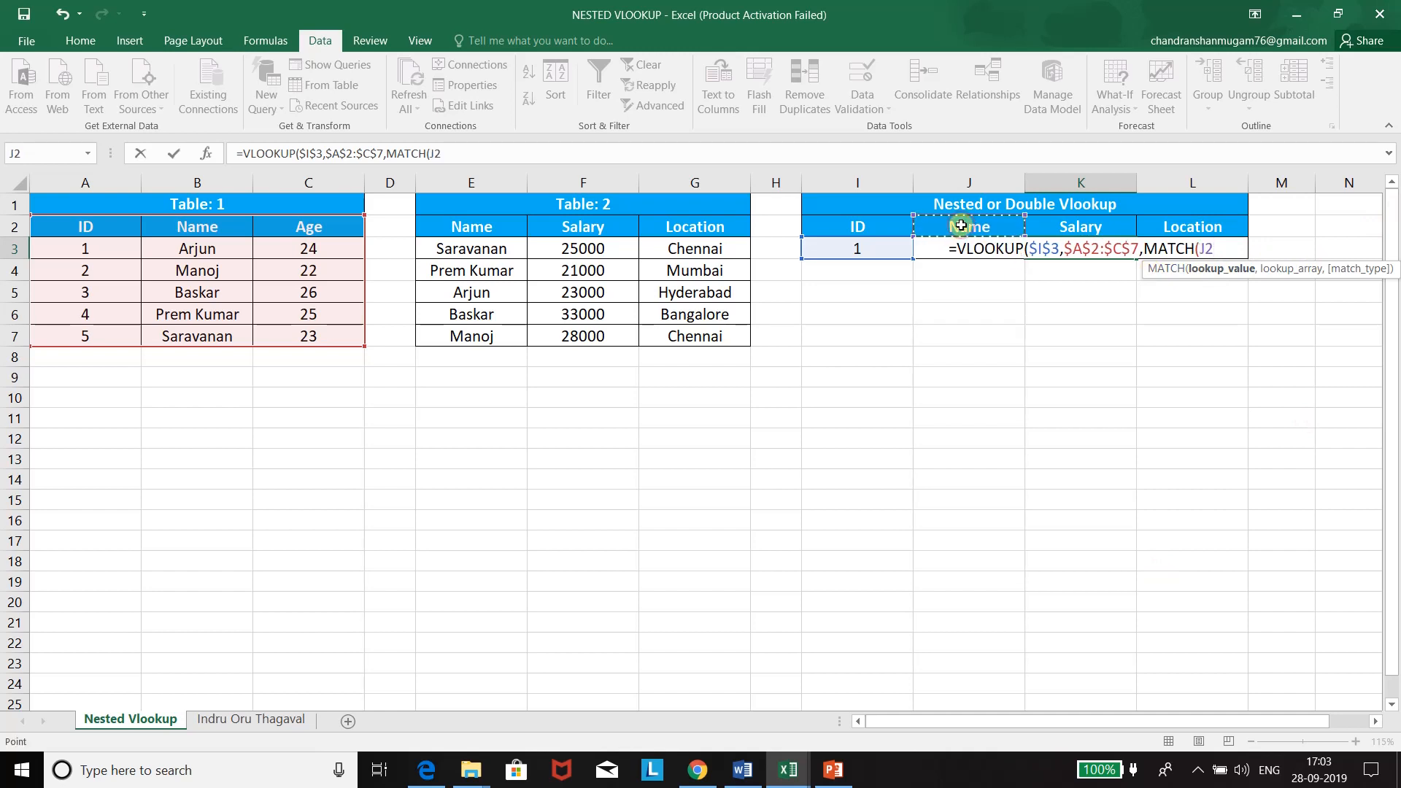
{"action": "key", "text": "F4"}
{"action": "type", "text": ","}
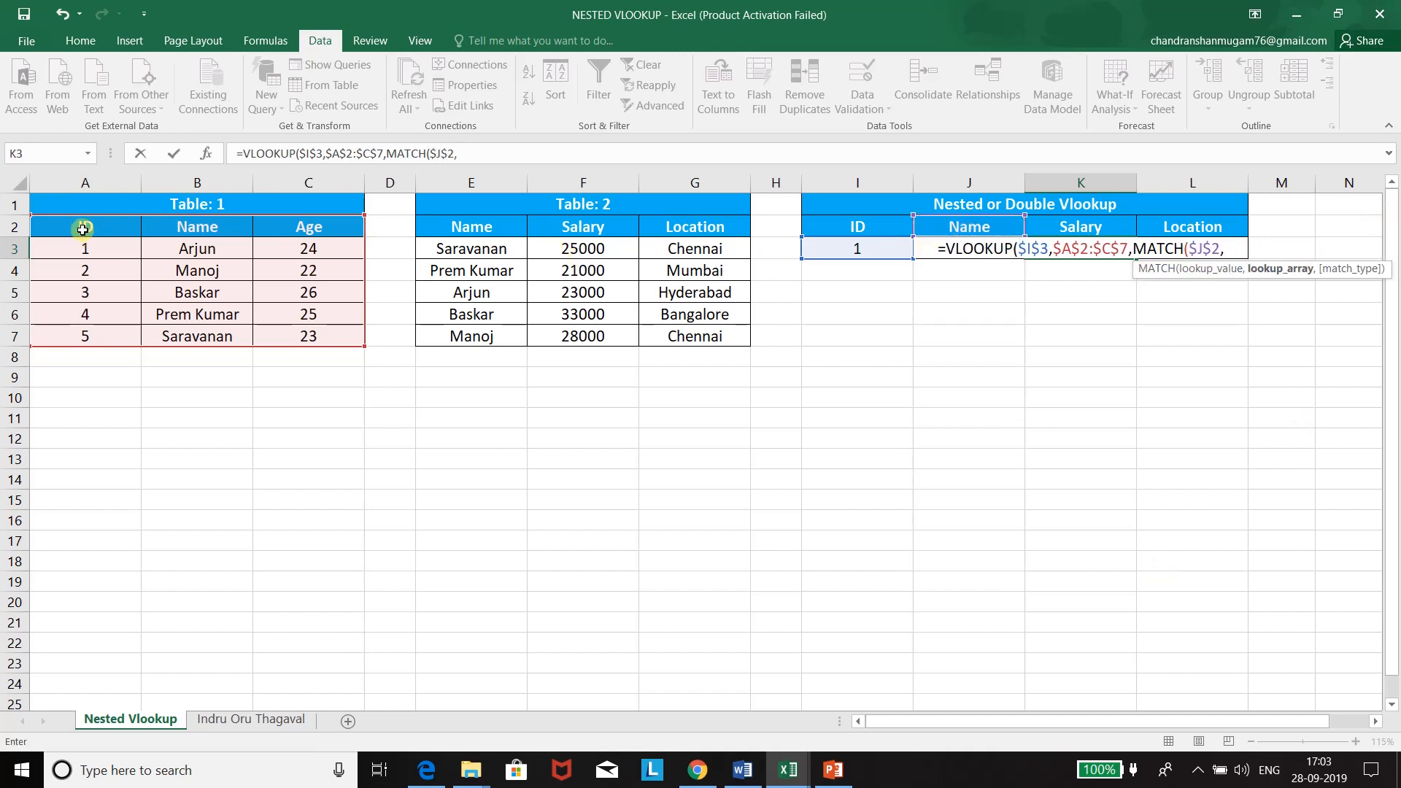
{"action": "left_click_drag", "start_coordinate": [82, 225], "coordinate": [306, 227]}
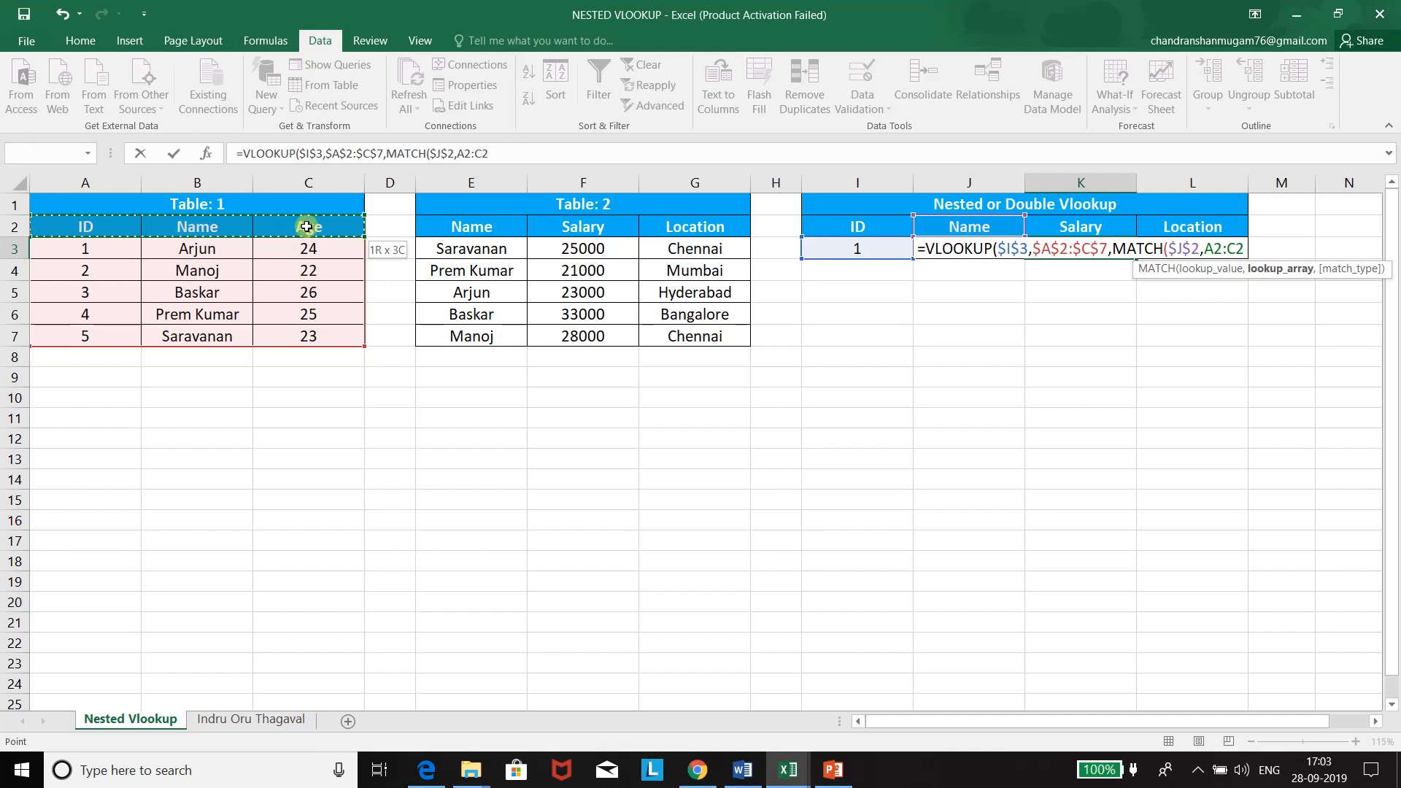
{"action": "key", "text": "F4"}
{"action": "type", "text": ","}
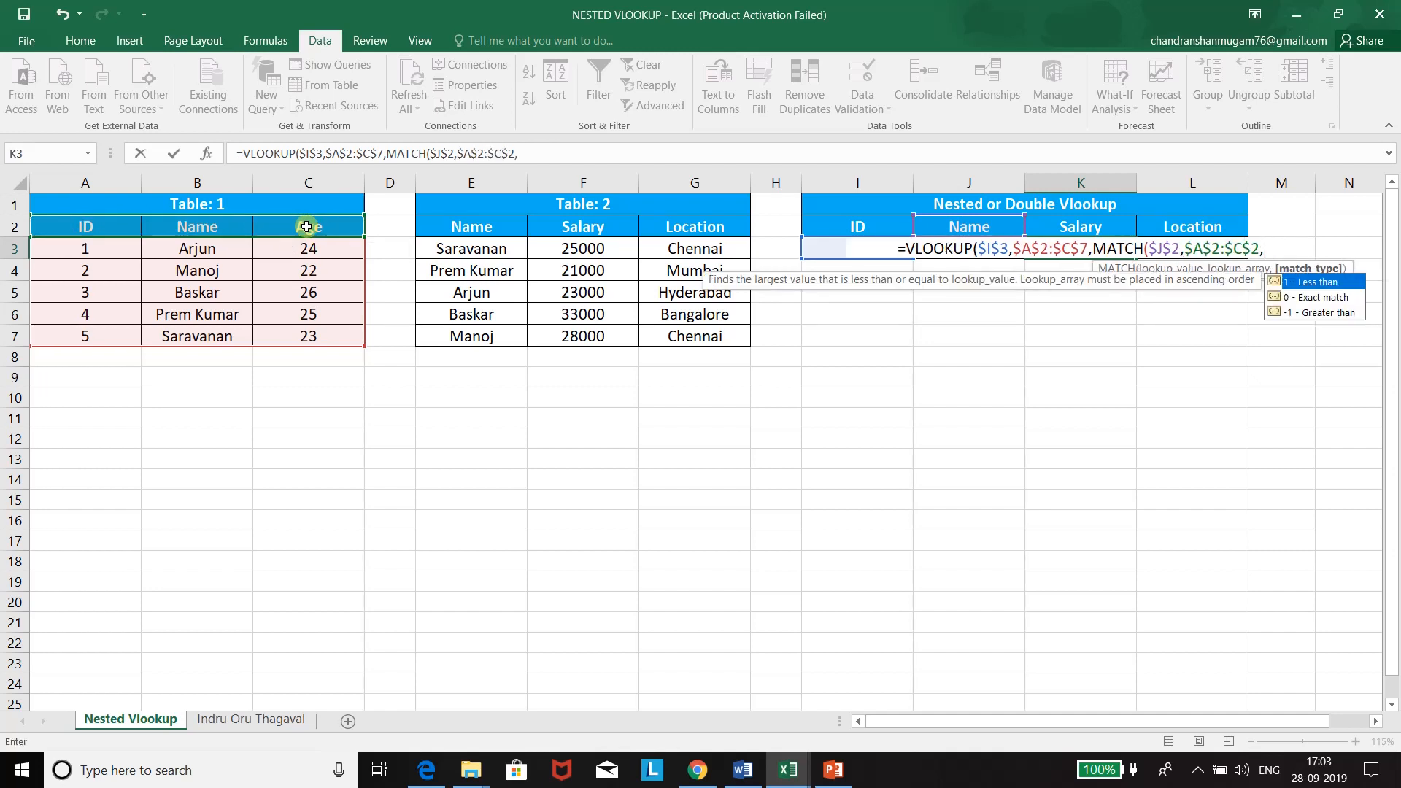
{"action": "type", "text": "0),0)"}
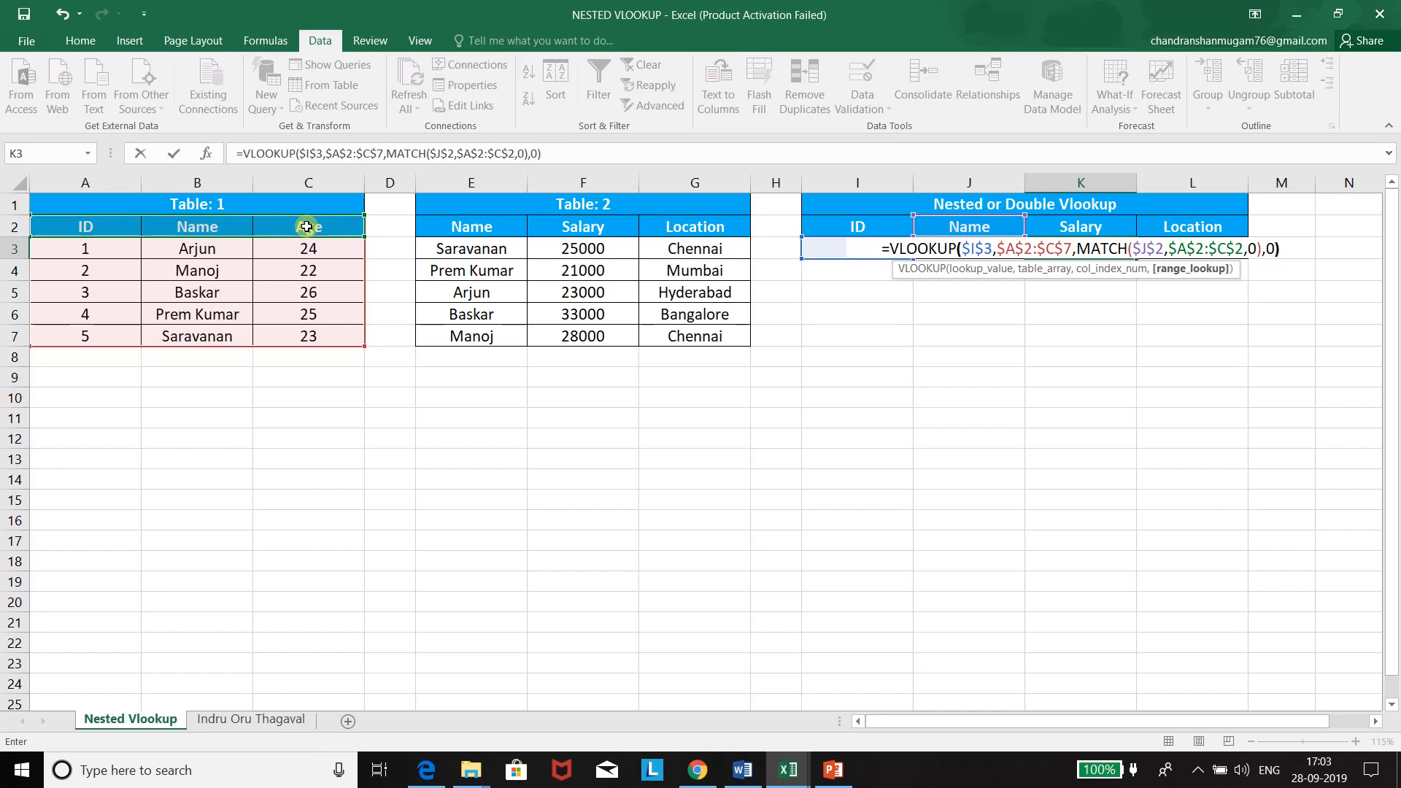
{"action": "key", "text": "ctrl+Return"}
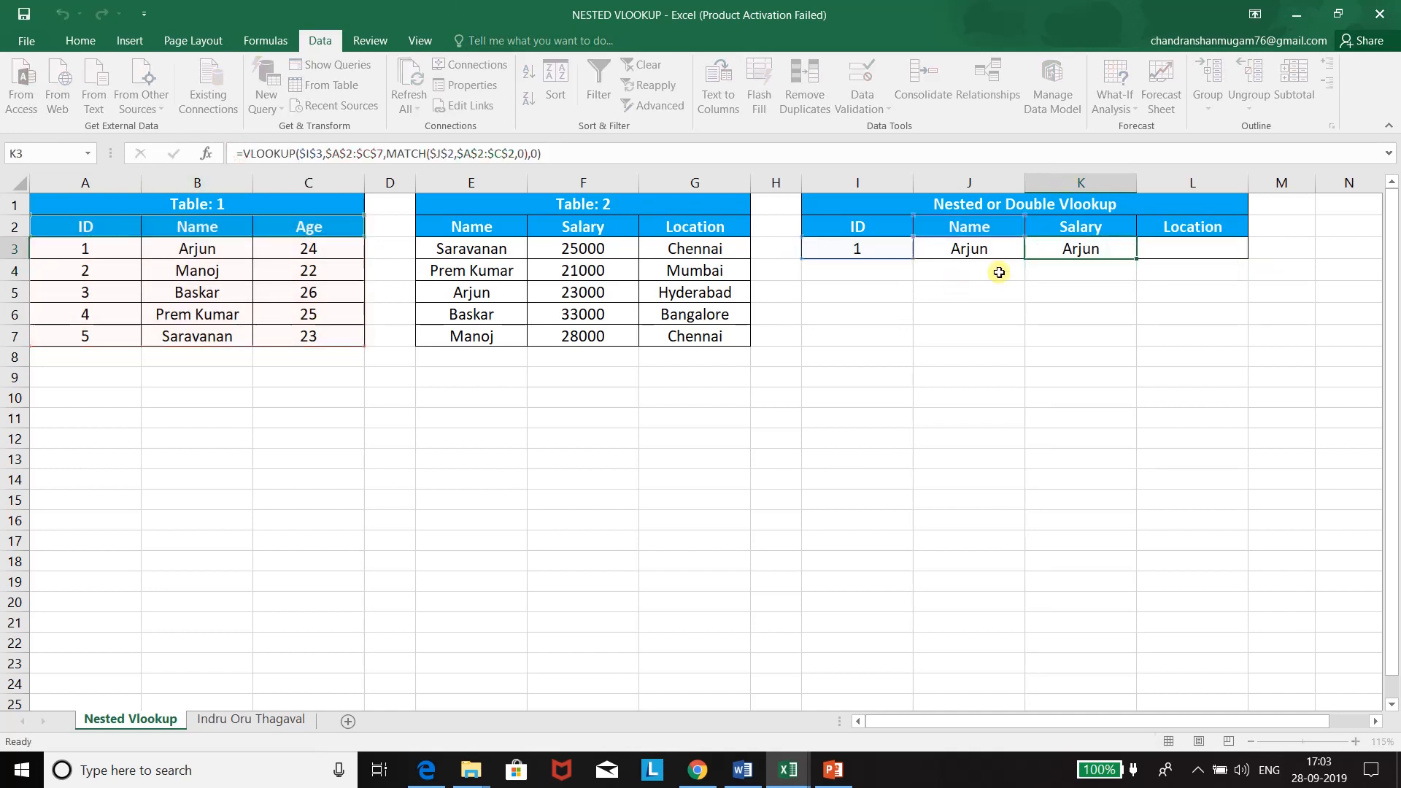
- Wrap the K3 formula in an outer VLOOKUP as its lookup value, with $E$2:$G$7 as the outer table array
{"action": "left_click", "coordinate": [244, 153]}
{"action": "type", "text": "vl"}
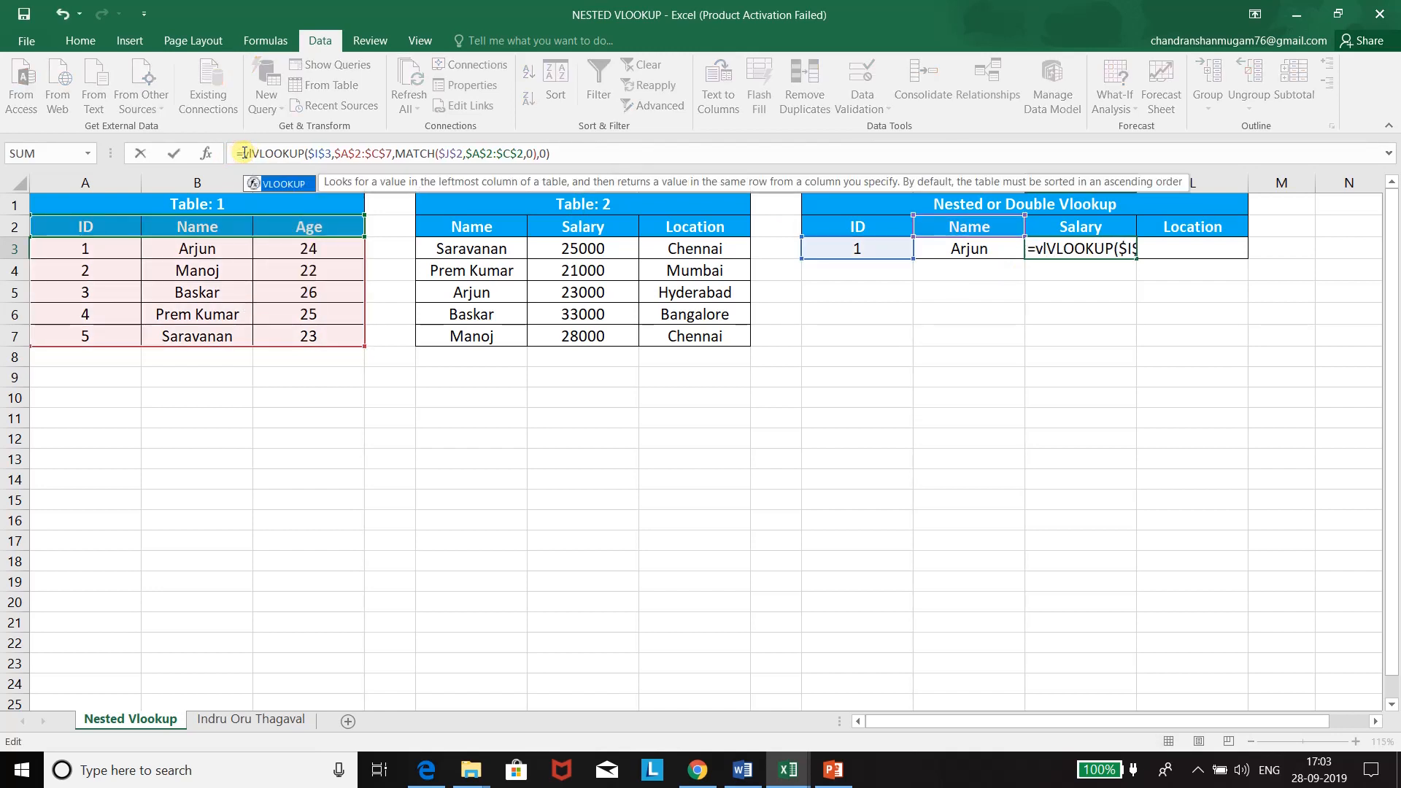
{"action": "key", "text": "Tab"}
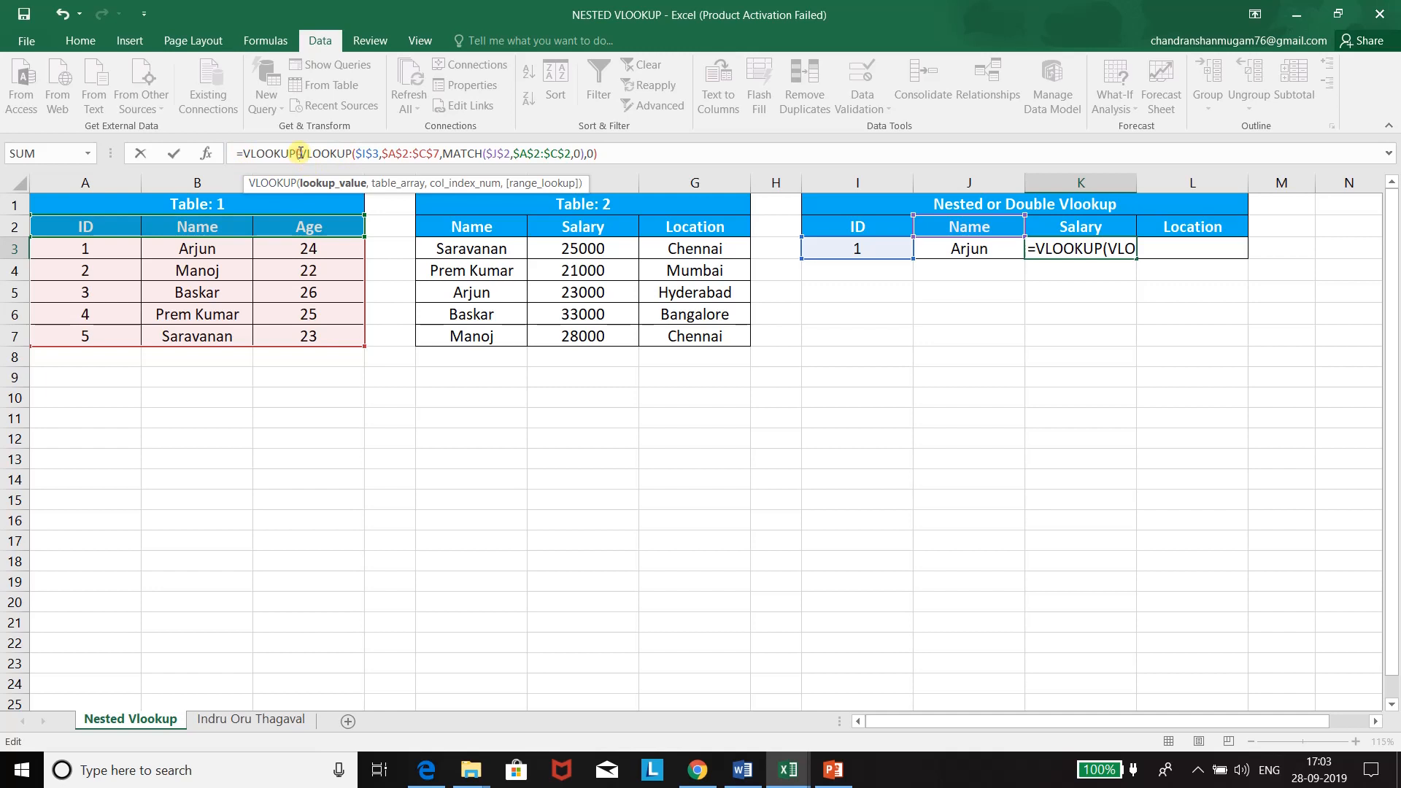
{"action": "left_click_drag", "start_coordinate": [299, 153], "coordinate": [616, 165]}
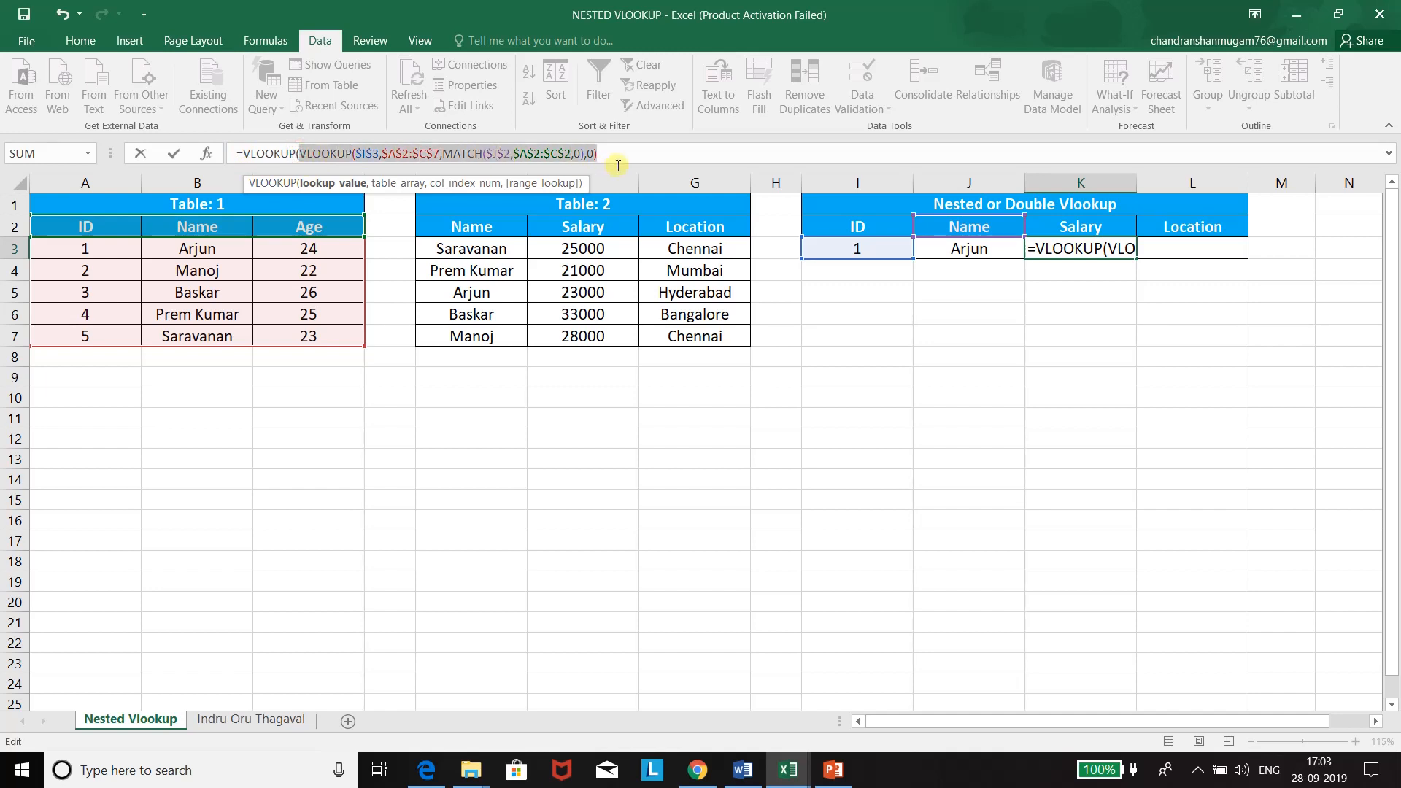
{"action": "left_click", "coordinate": [241, 153]}
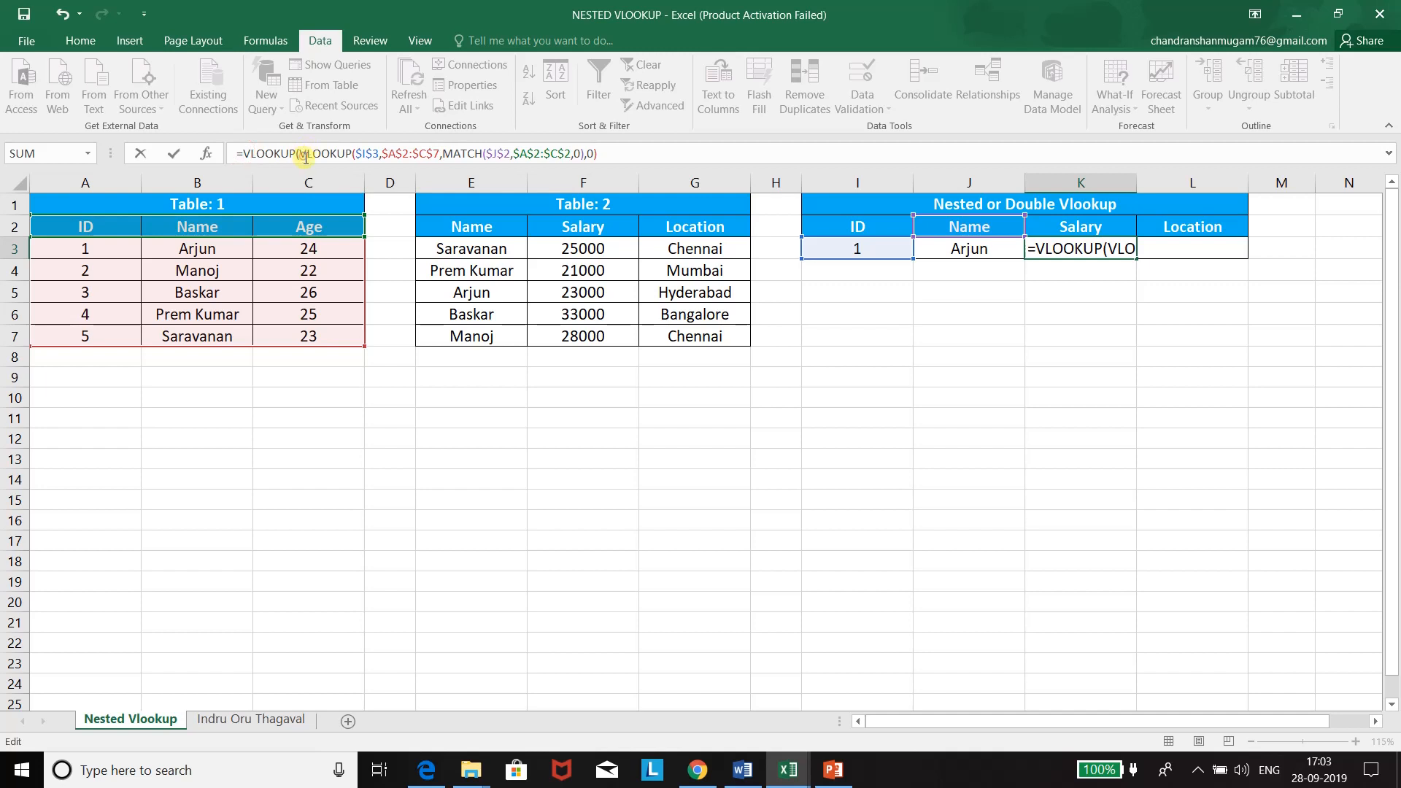
{"action": "left_click_drag", "start_coordinate": [303, 154], "coordinate": [602, 178]}
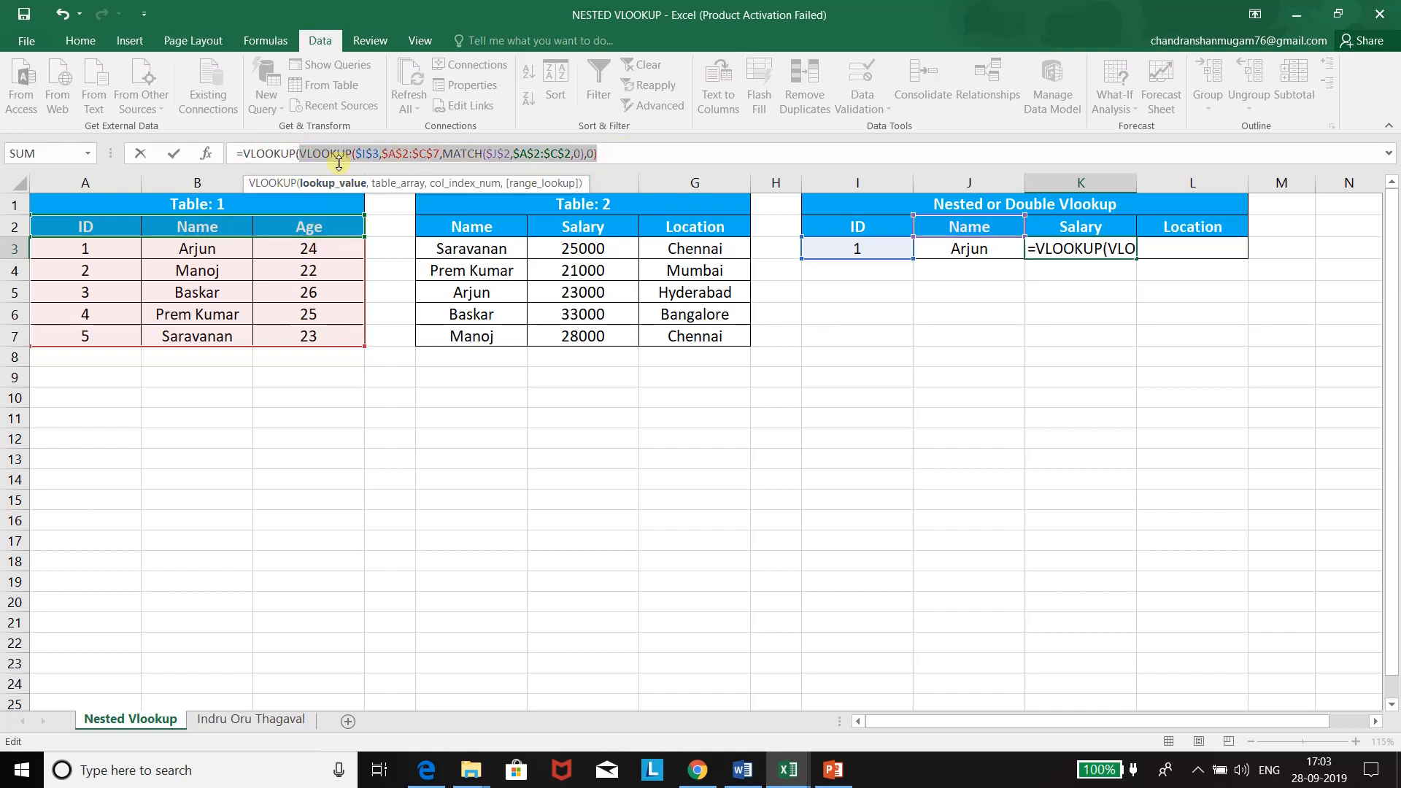
{"action": "left_click", "coordinate": [620, 159]}
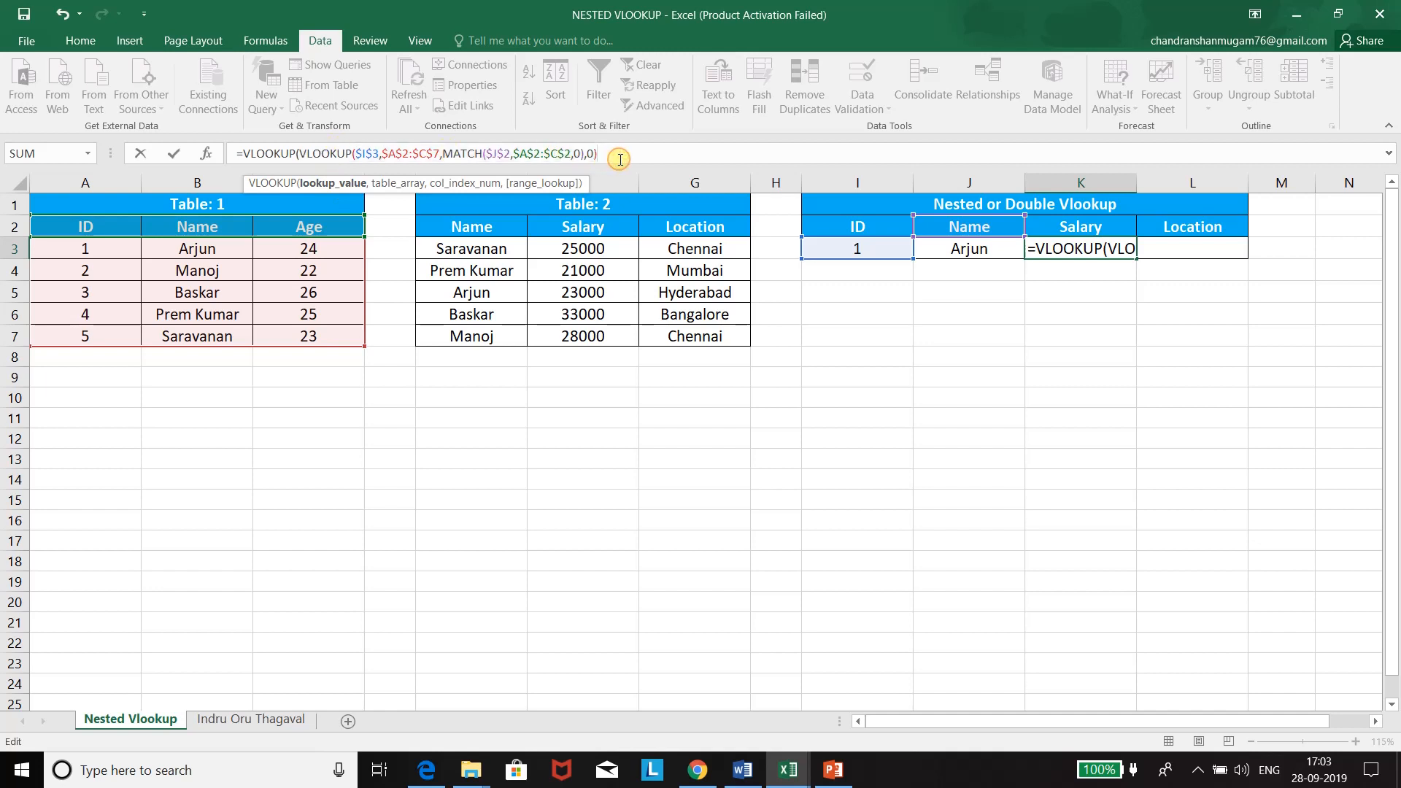
{"action": "type", "text": ","}
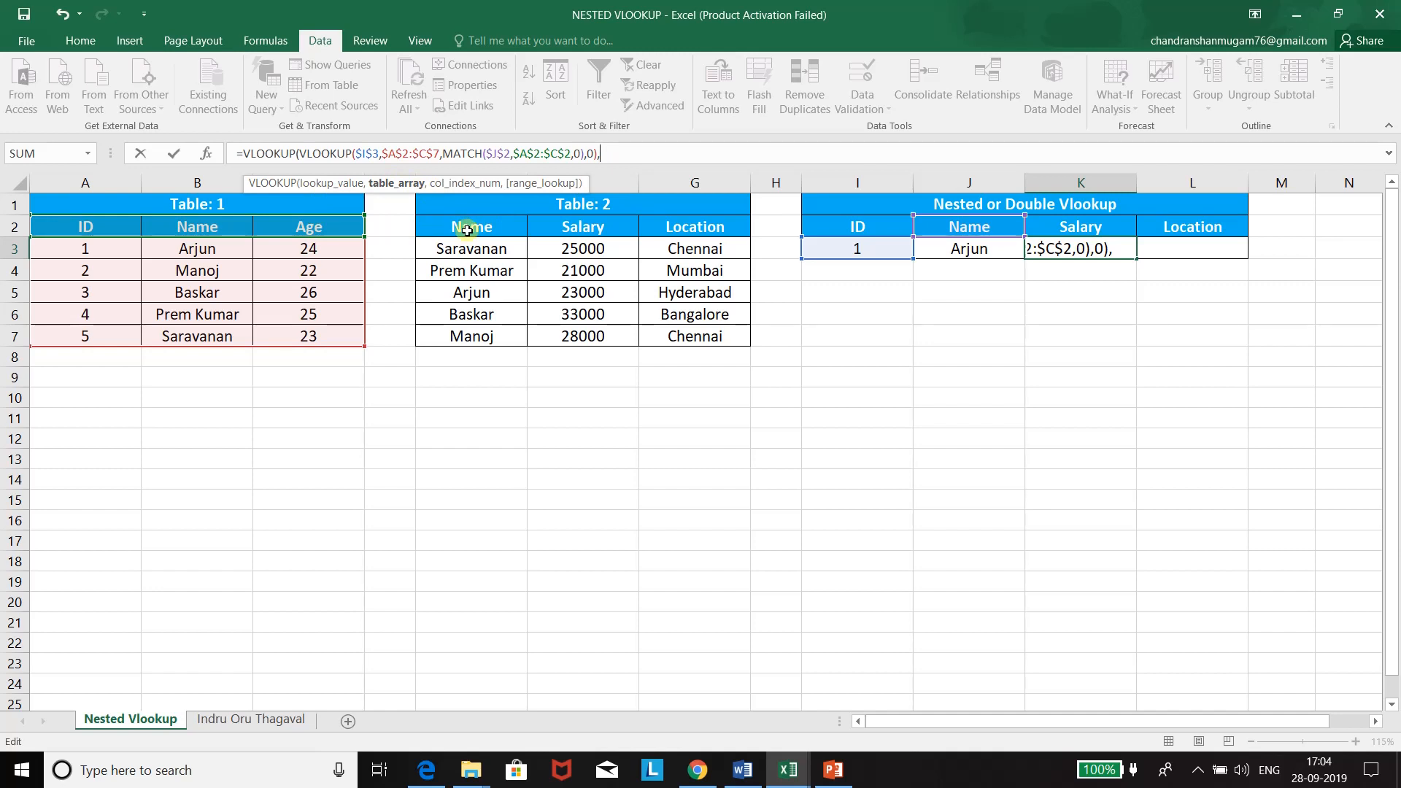
{"action": "left_click_drag", "start_coordinate": [467, 231], "coordinate": [697, 334]}
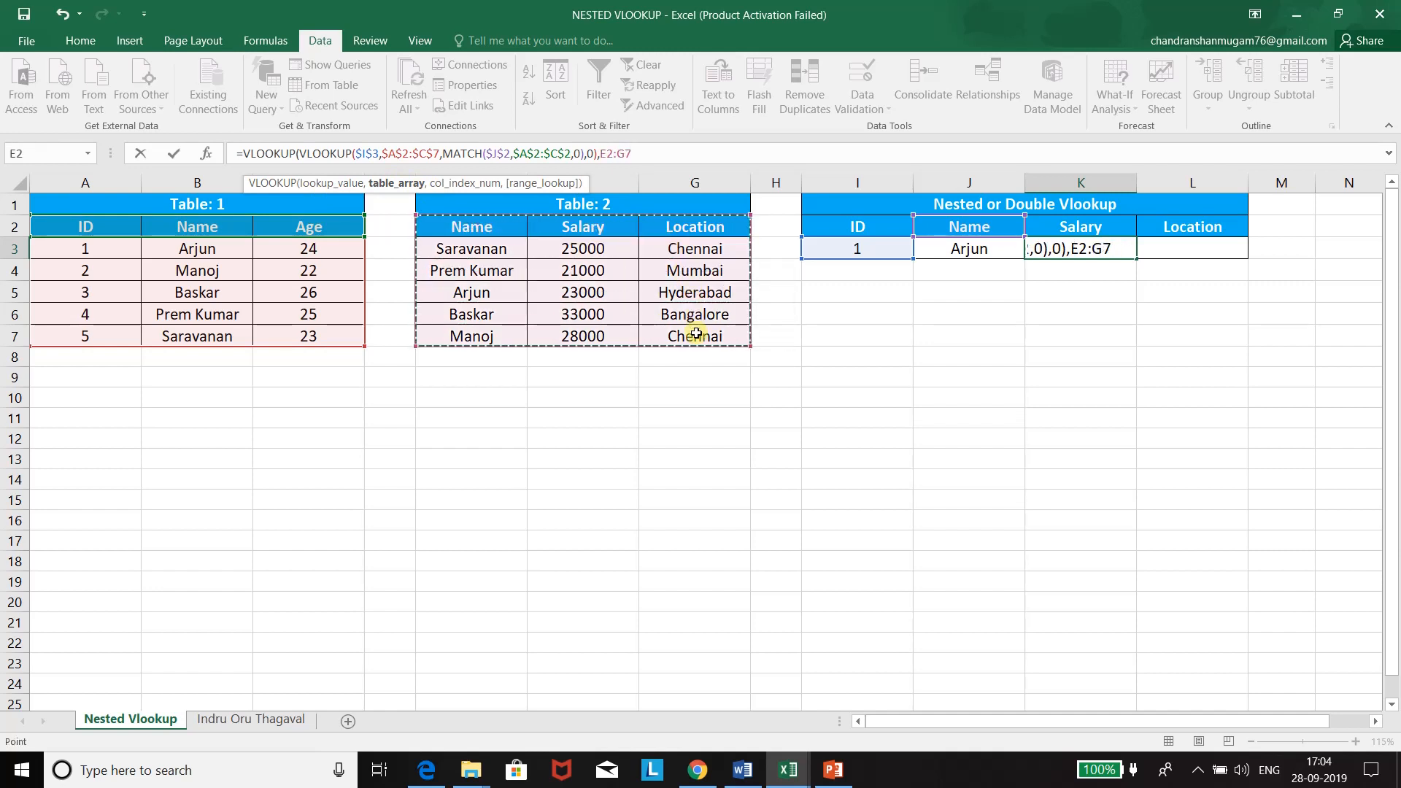
{"action": "key", "text": "F4"}
{"action": "type", "text": ","}
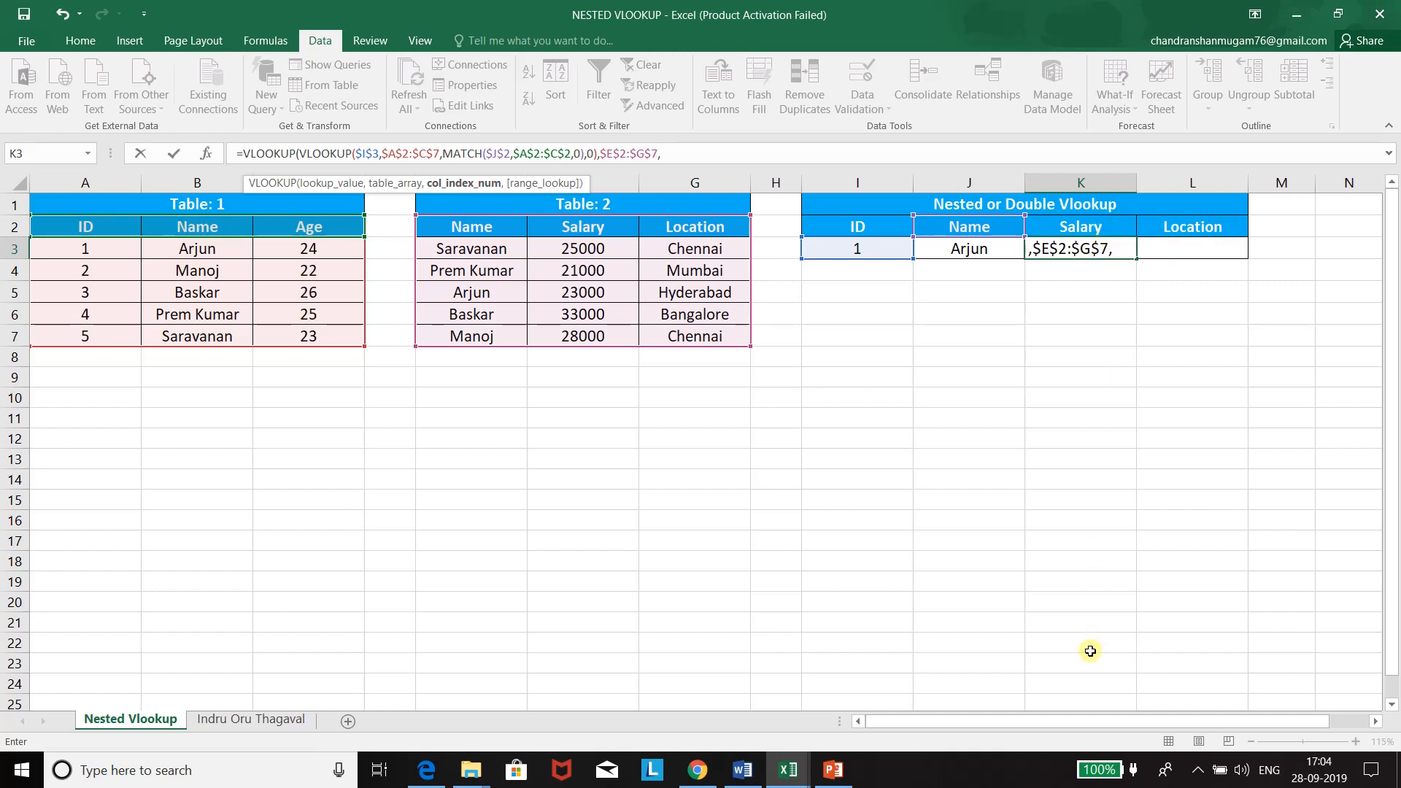
- Complete the outer VLOOKUP in K3 with MATCH(K$2,$E$2:$G$2,0) as column index and 0 as match type
{"action": "type", "text": "mat"}
{"action": "key", "text": "Tab"}
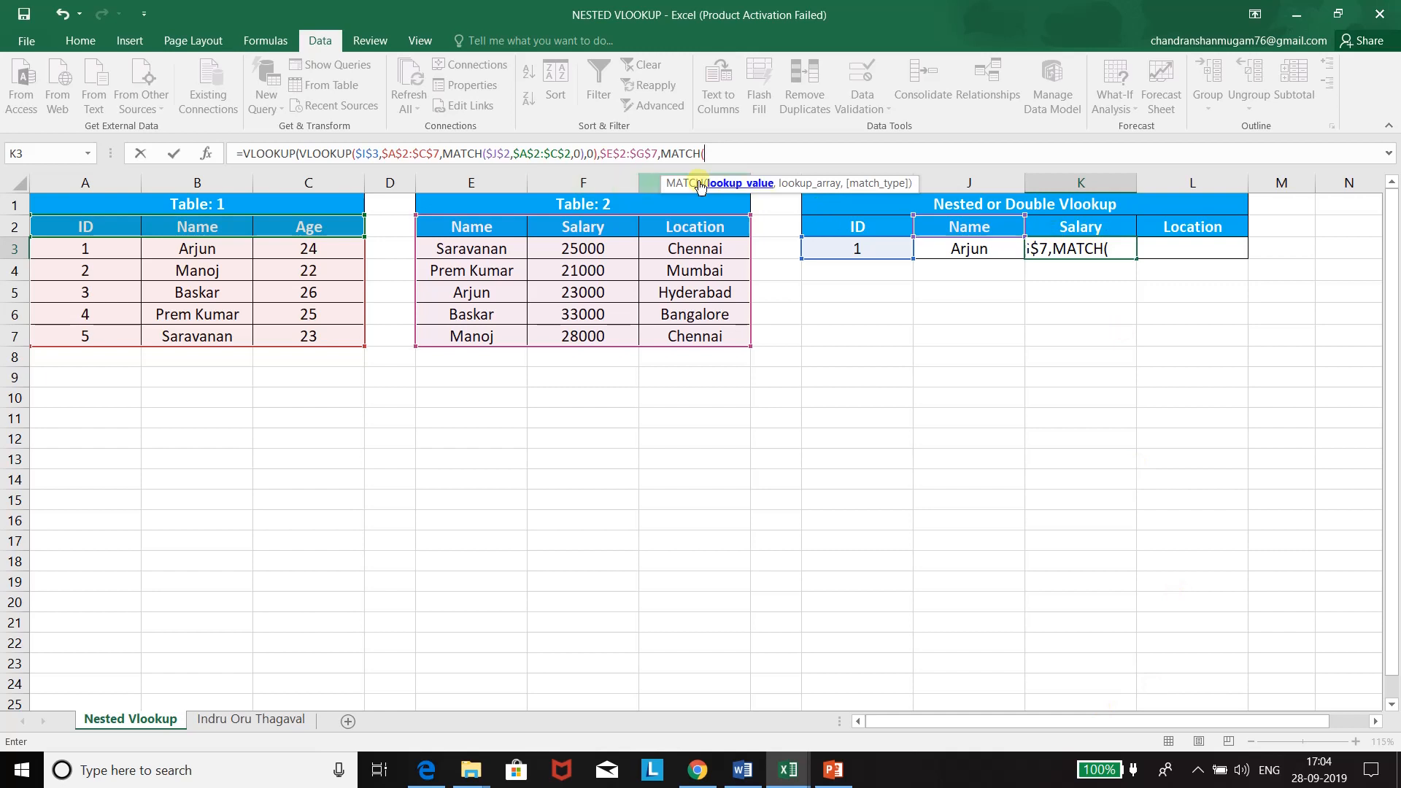
{"action": "left_click", "coordinate": [1108, 226]}
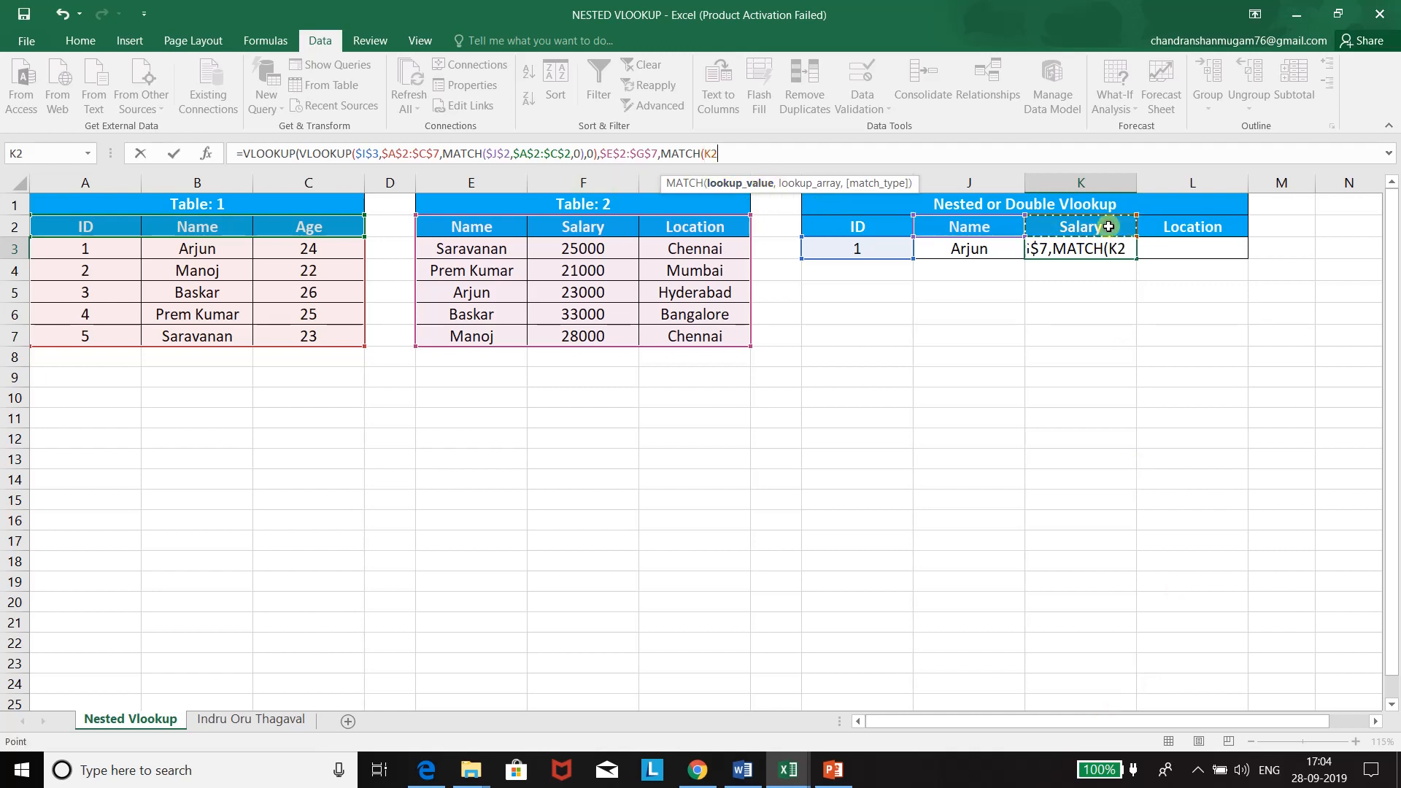
{"action": "key", "text": "F4"}
{"action": "key", "text": "F4"}
{"action": "type", "text": ","}
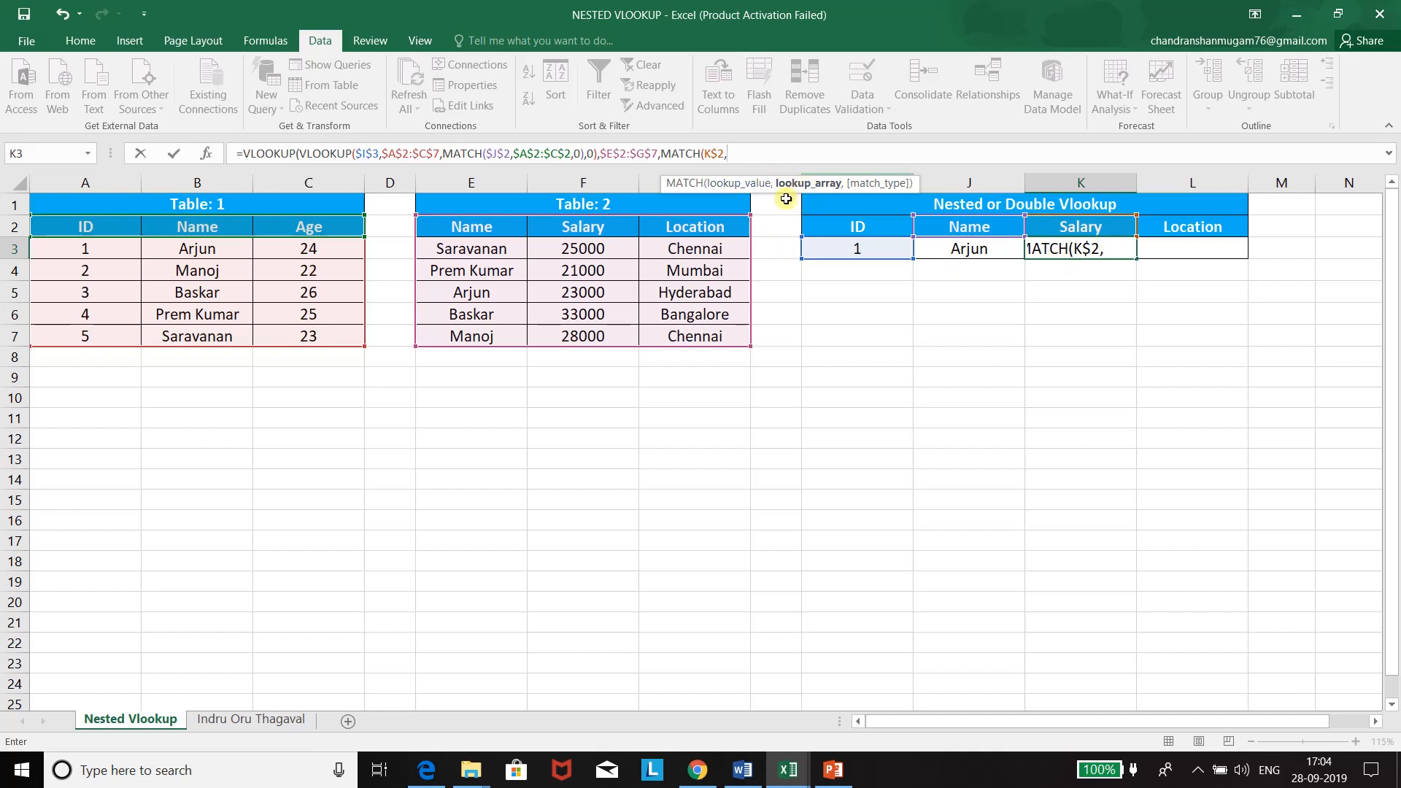
{"action": "left_click_drag", "start_coordinate": [488, 233], "coordinate": [713, 229]}
{"action": "key", "text": "F4"}
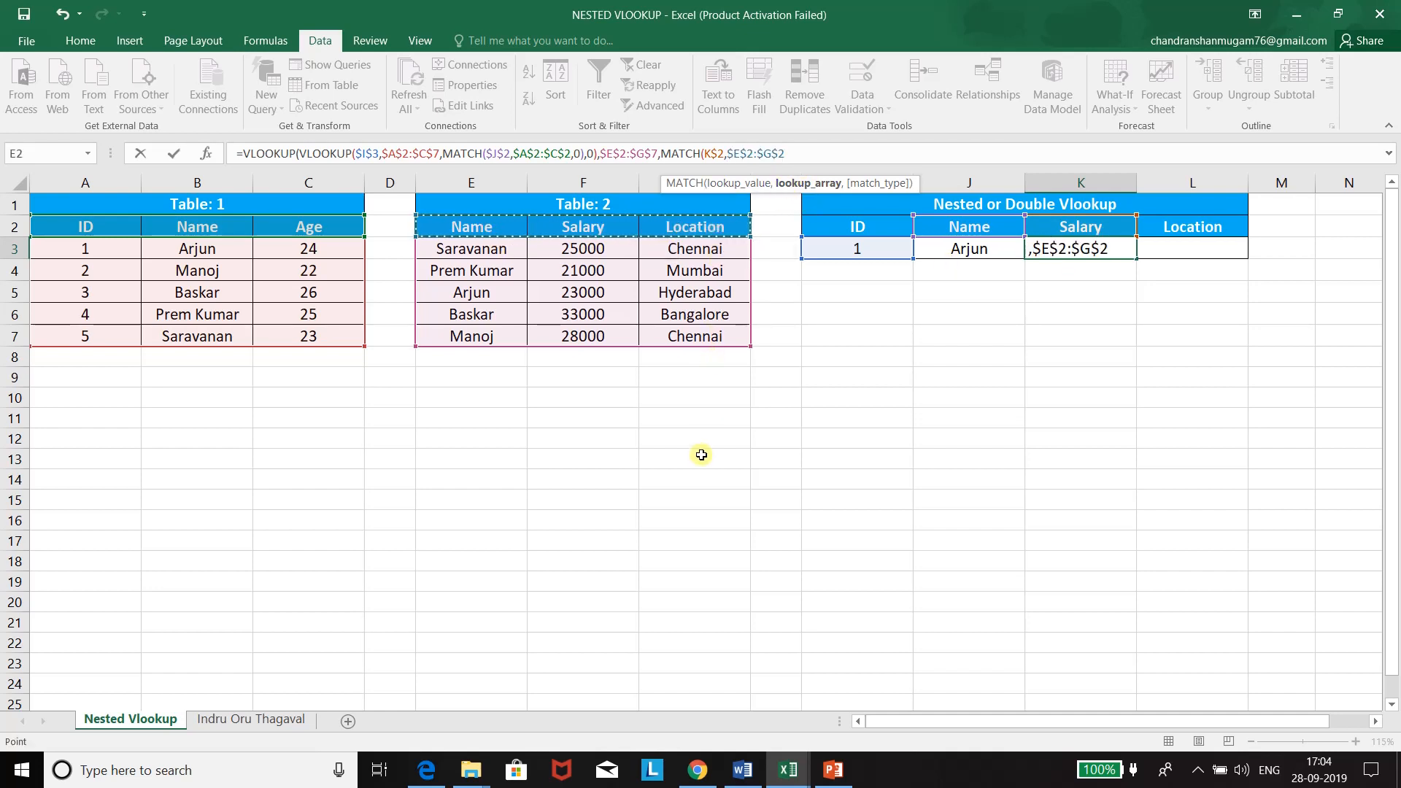
{"action": "type", "text": ",0),0)"}
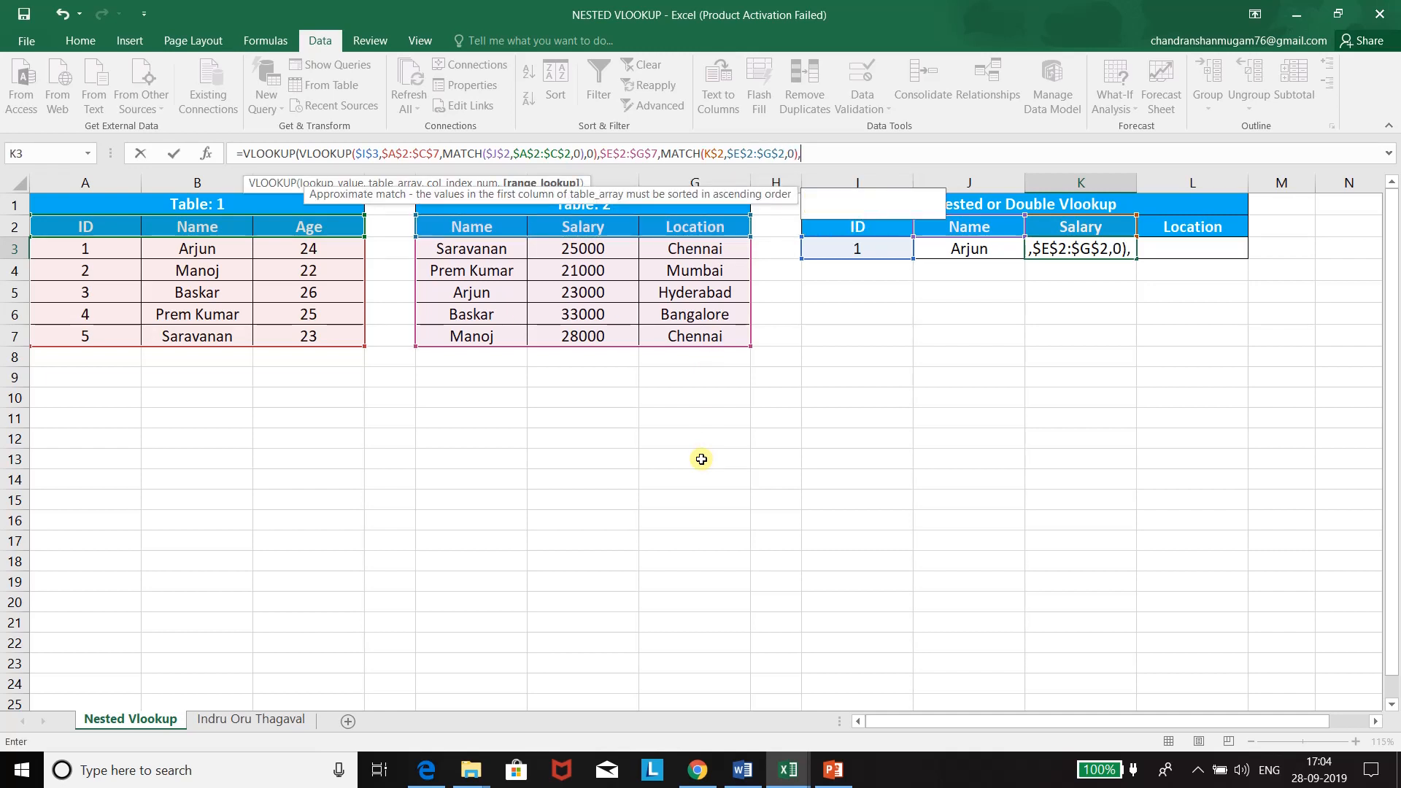
{"action": "key", "text": "Return"}
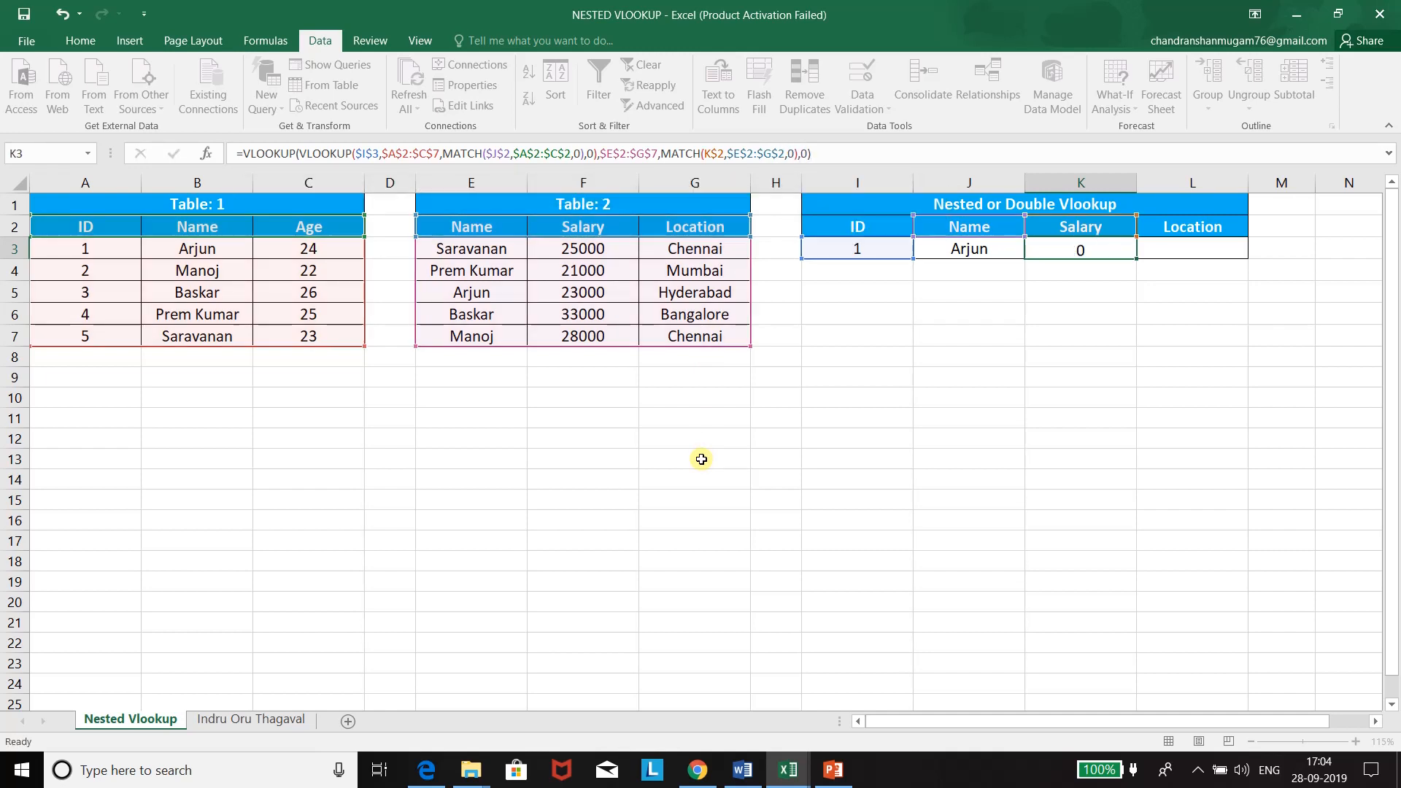
- Copy the nested VLOOKUP formula from K3 into the Location cell L3
{"action": "key", "text": "Up"}
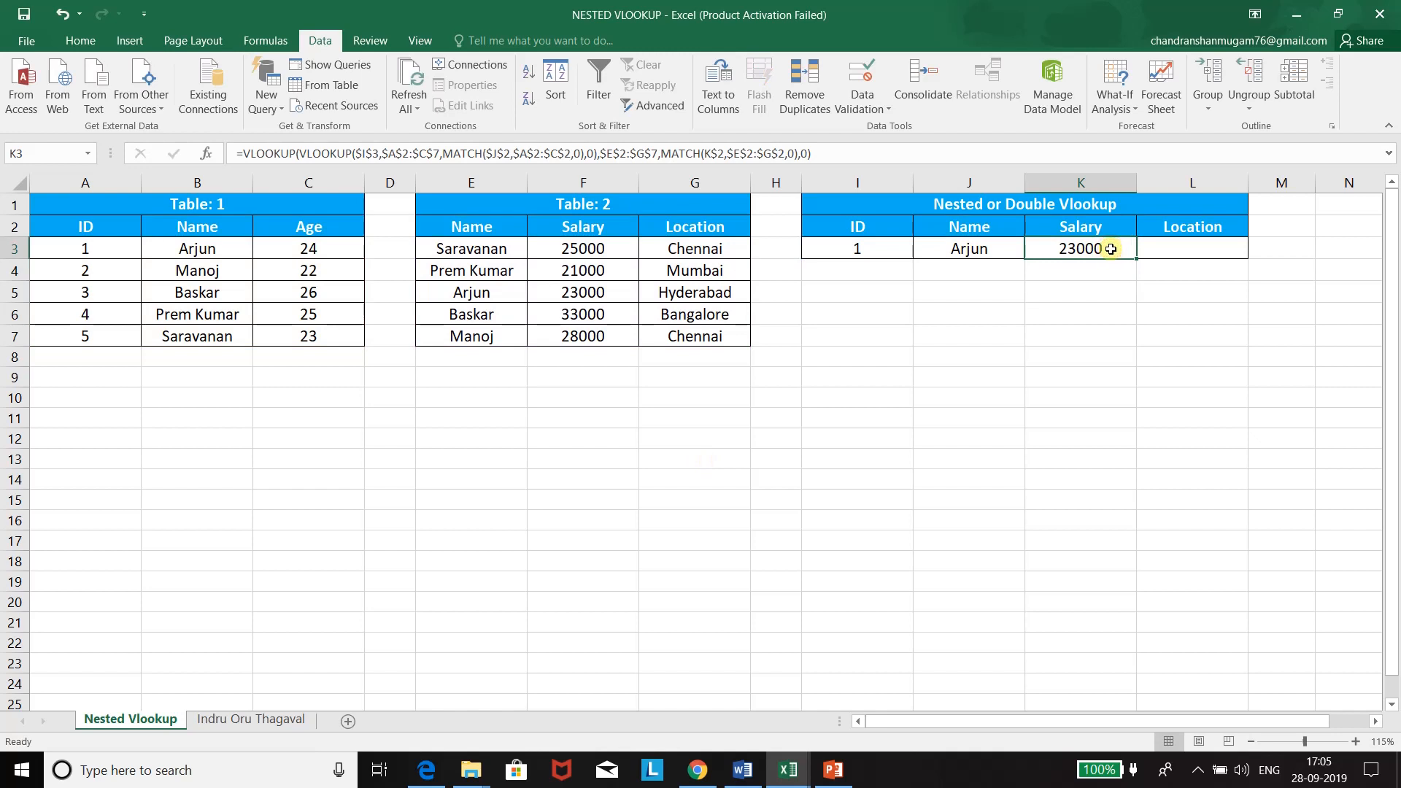
{"action": "key", "text": "ctrl+c"}
{"action": "left_click", "coordinate": [1202, 246]}
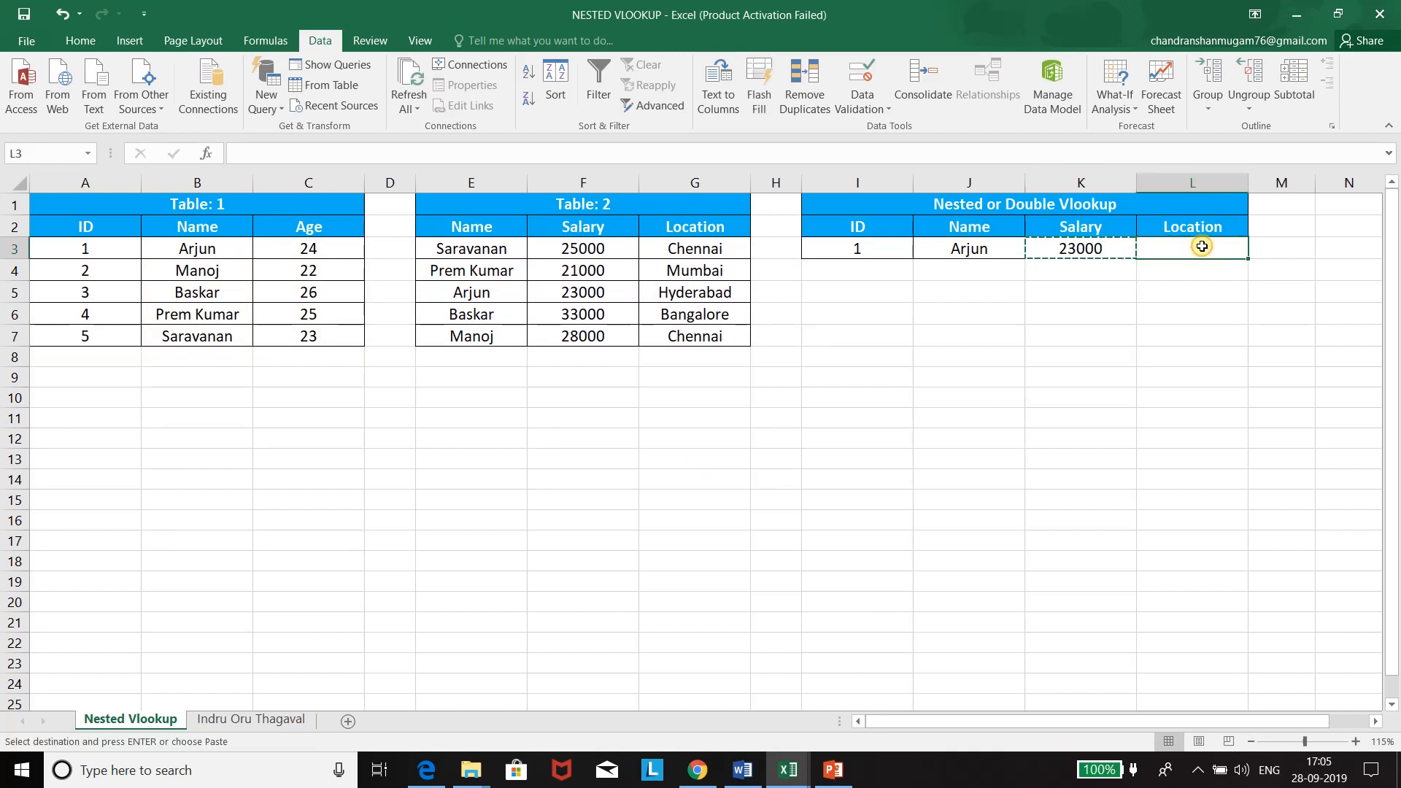
{"action": "key", "text": "ctrl+v"}
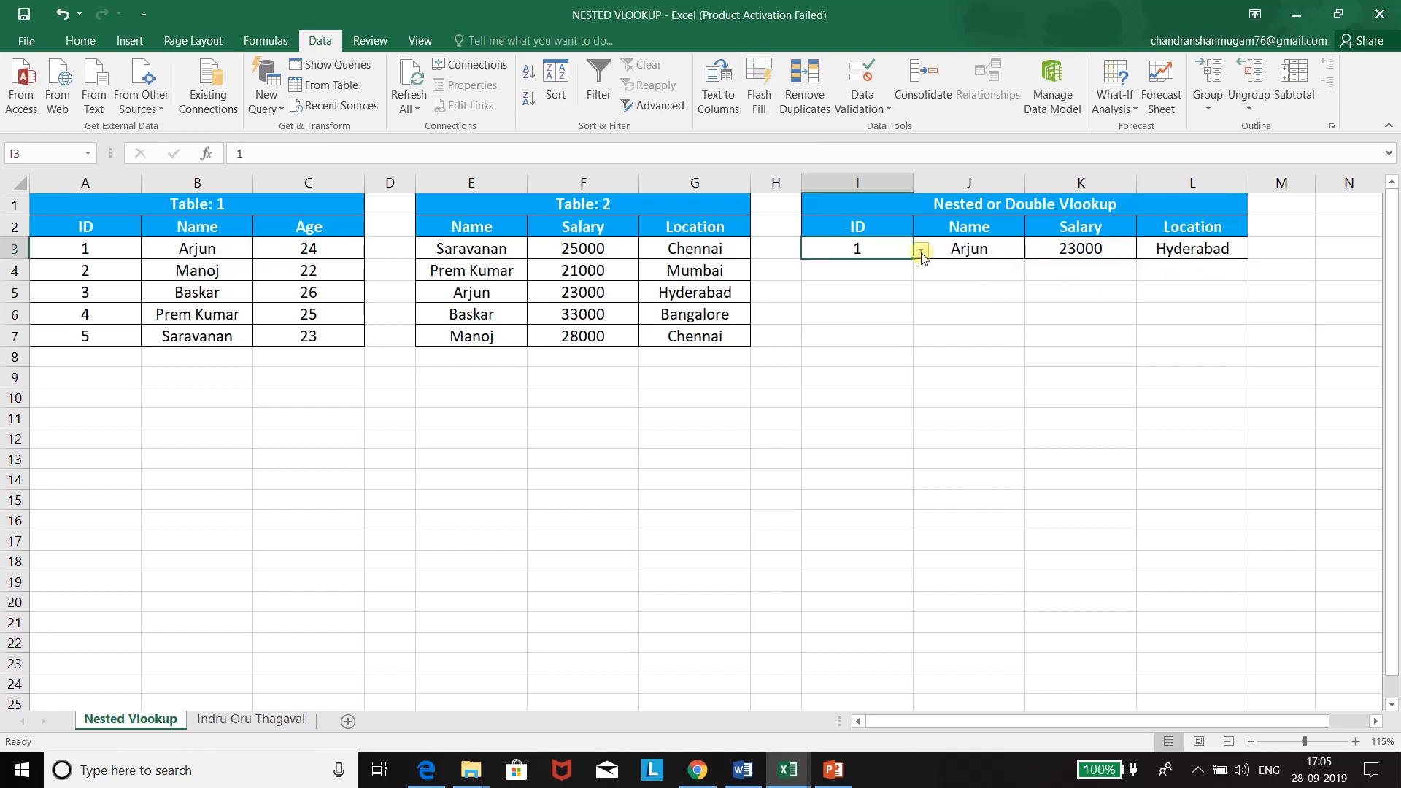
- Choose ID 4 from the I3 dropdown and check the returned name, salary and location against Table 1 and Table 2
{"action": "left_click", "coordinate": [921, 252]}
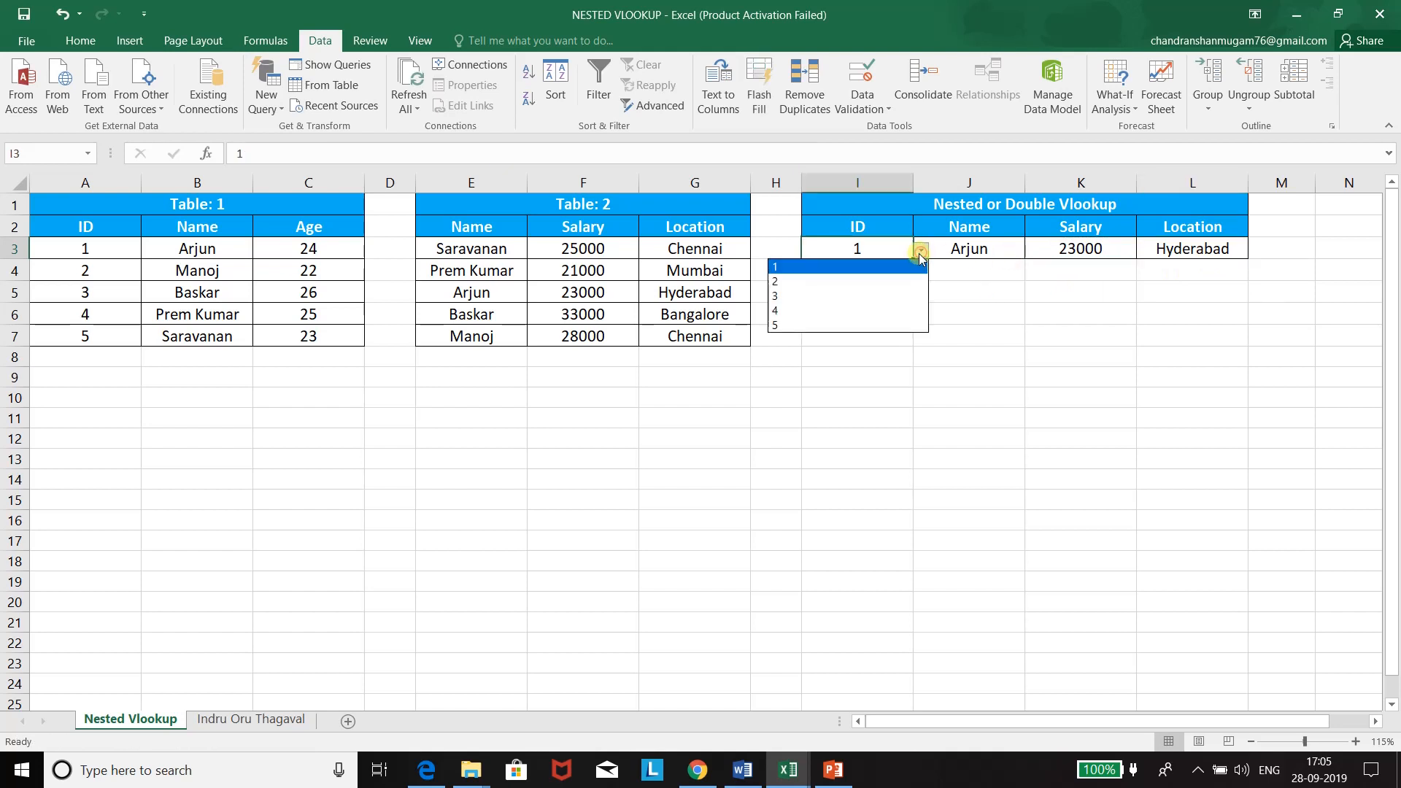
{"action": "left_click", "coordinate": [846, 310]}
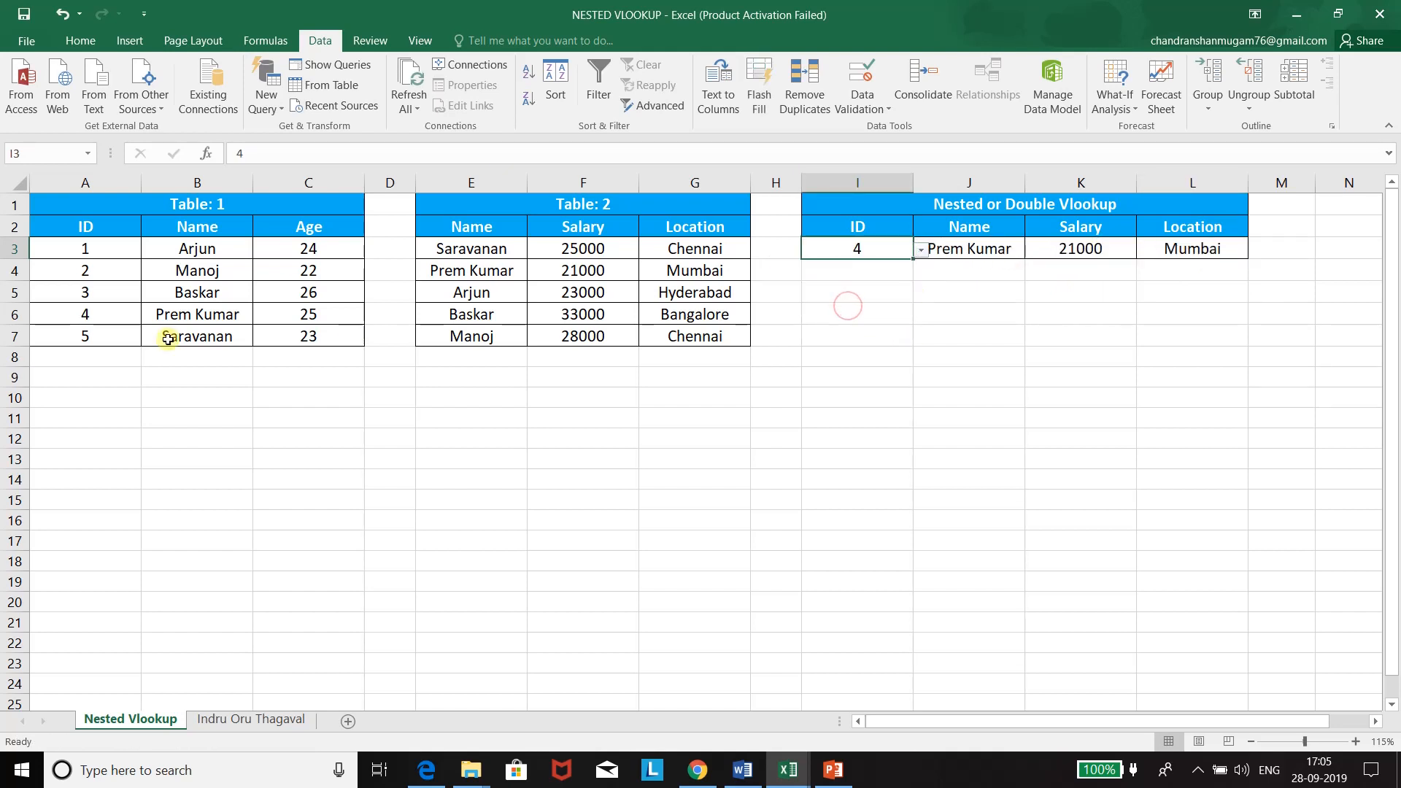
{"action": "left_click_drag", "start_coordinate": [115, 312], "coordinate": [174, 320]}
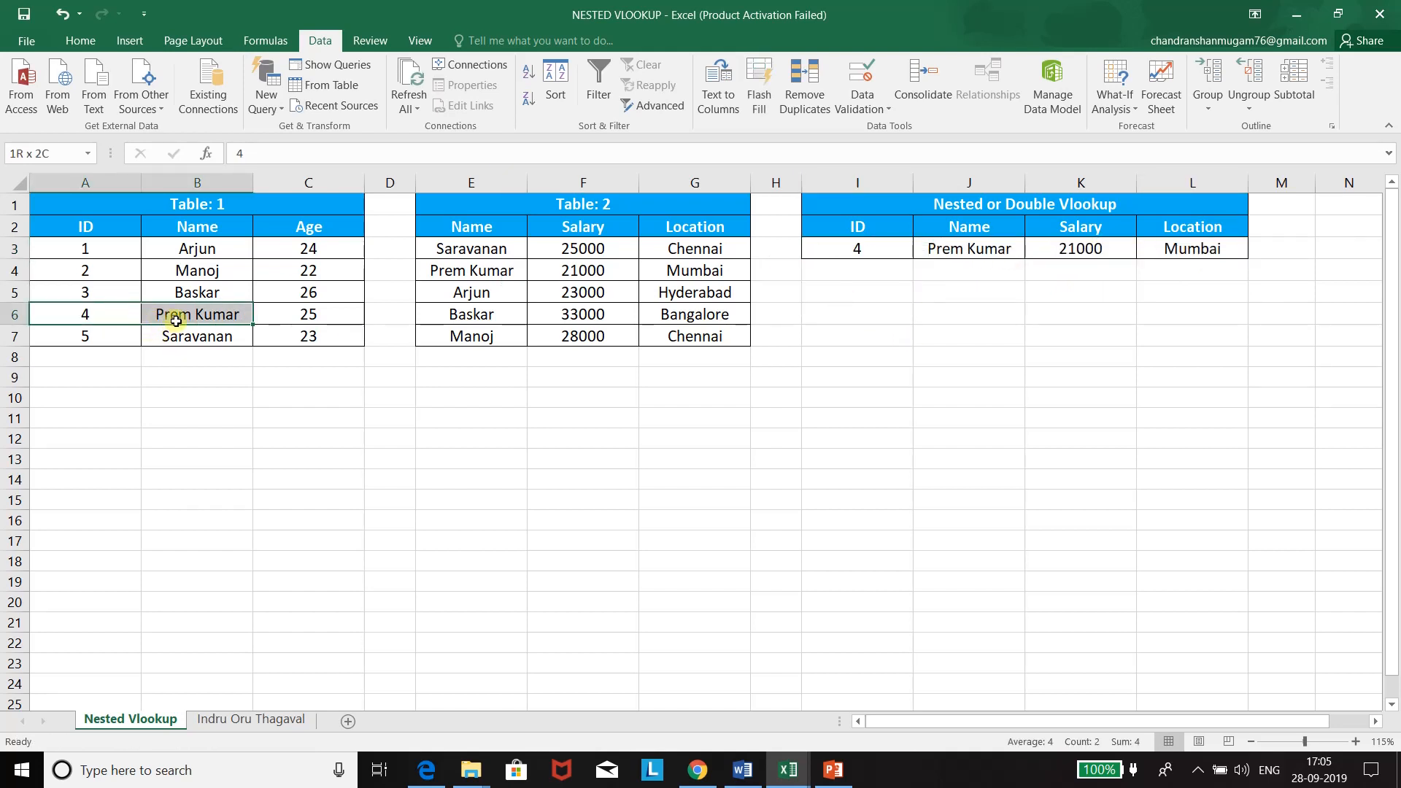
{"action": "left_click", "coordinate": [990, 253]}
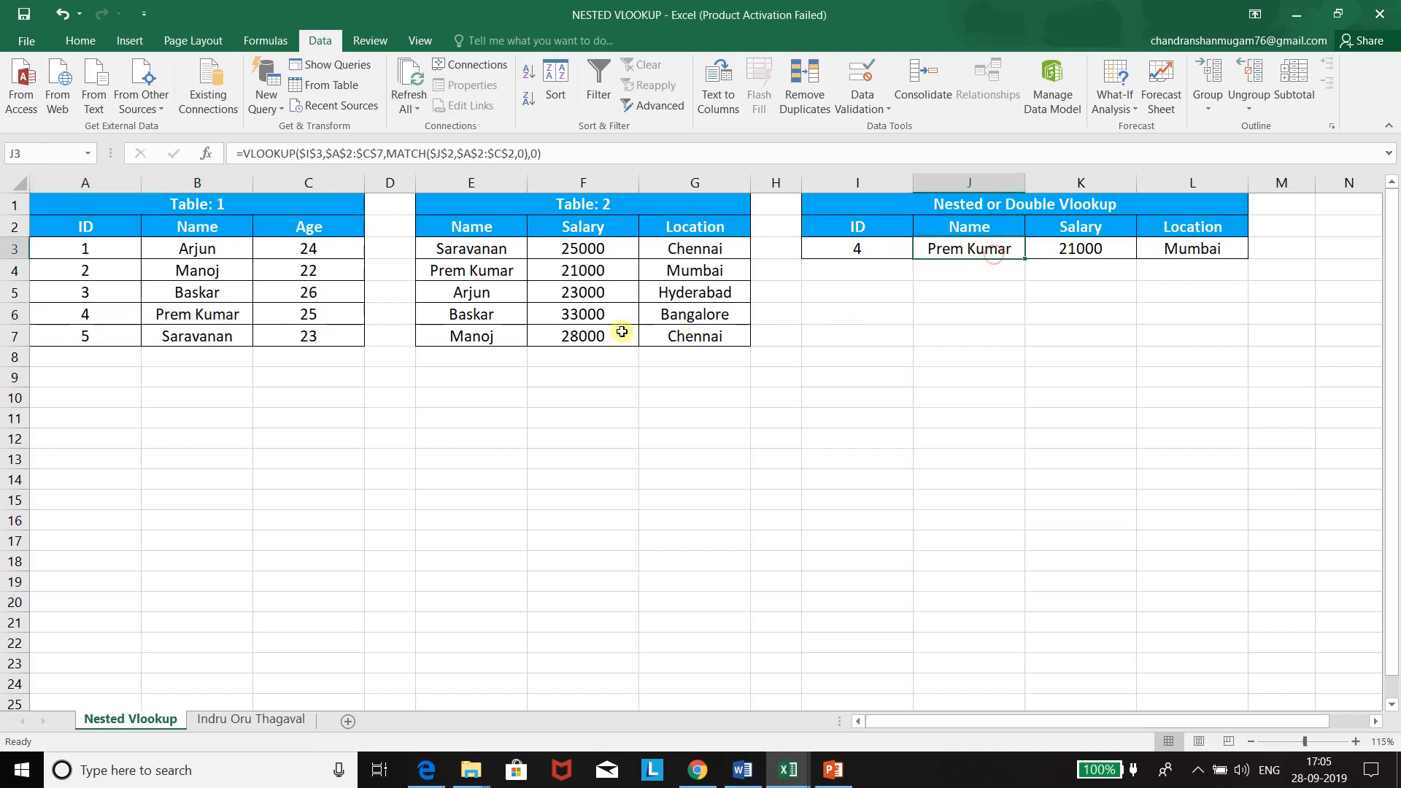
{"action": "left_click_drag", "start_coordinate": [487, 277], "coordinate": [579, 273]}
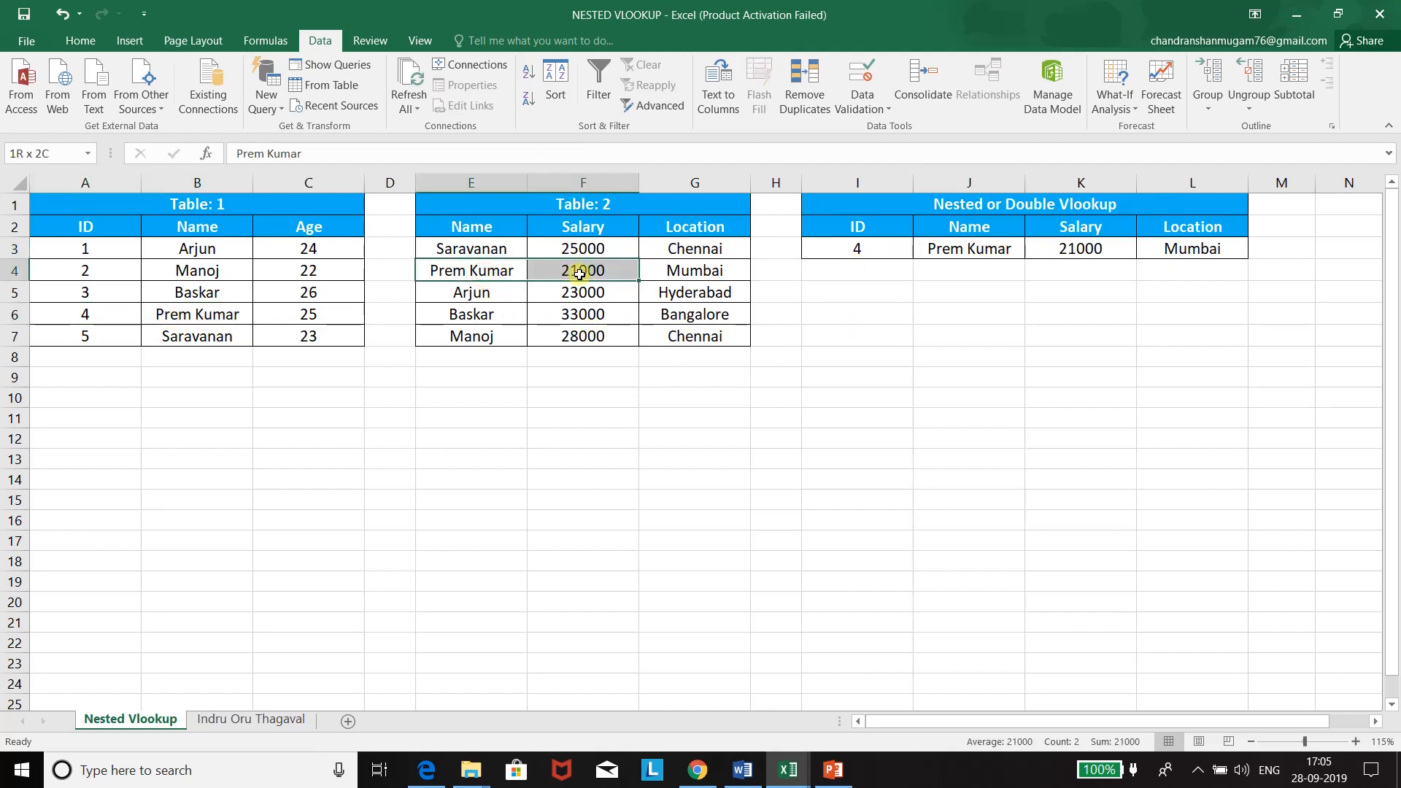
{"action": "left_click", "coordinate": [1106, 254]}
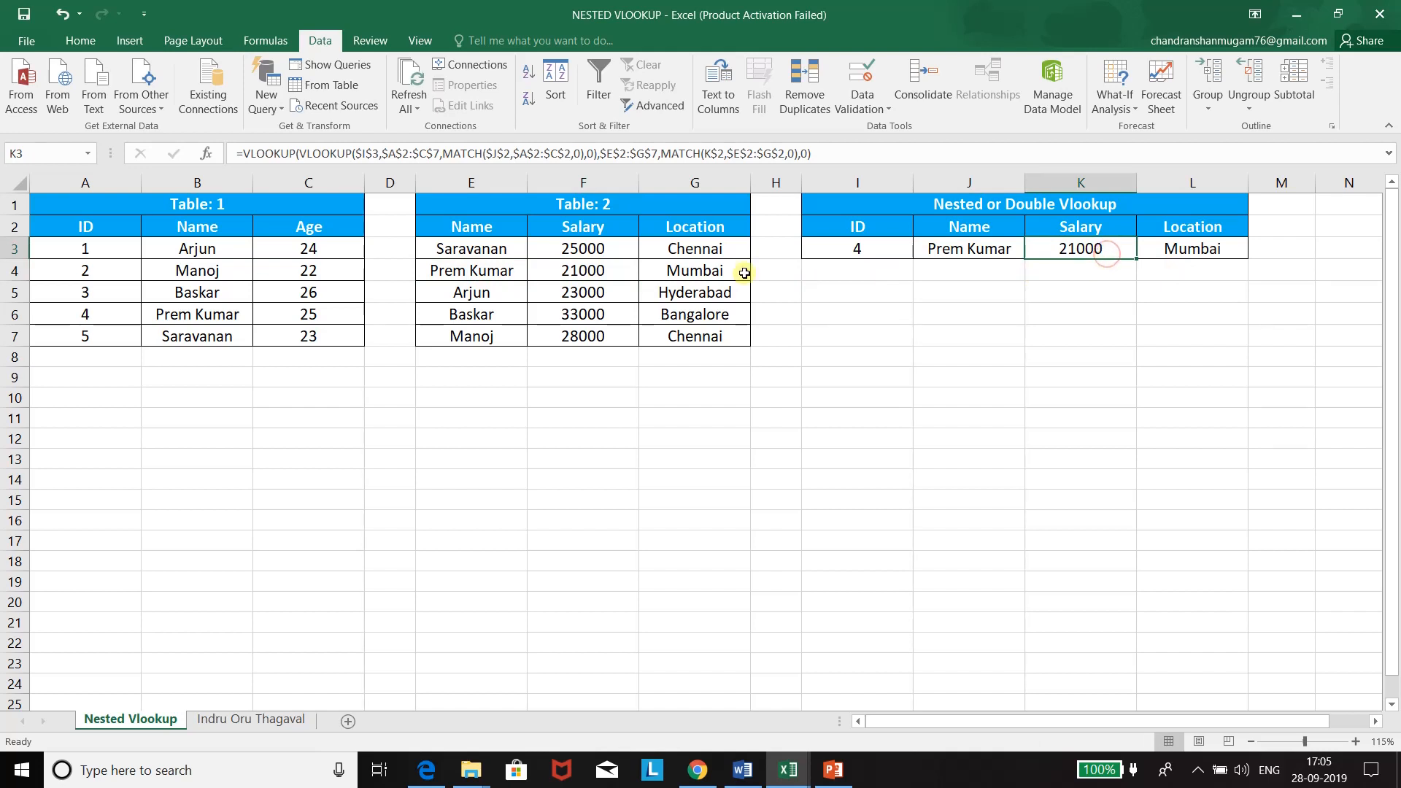
{"action": "left_click", "coordinate": [722, 270]}
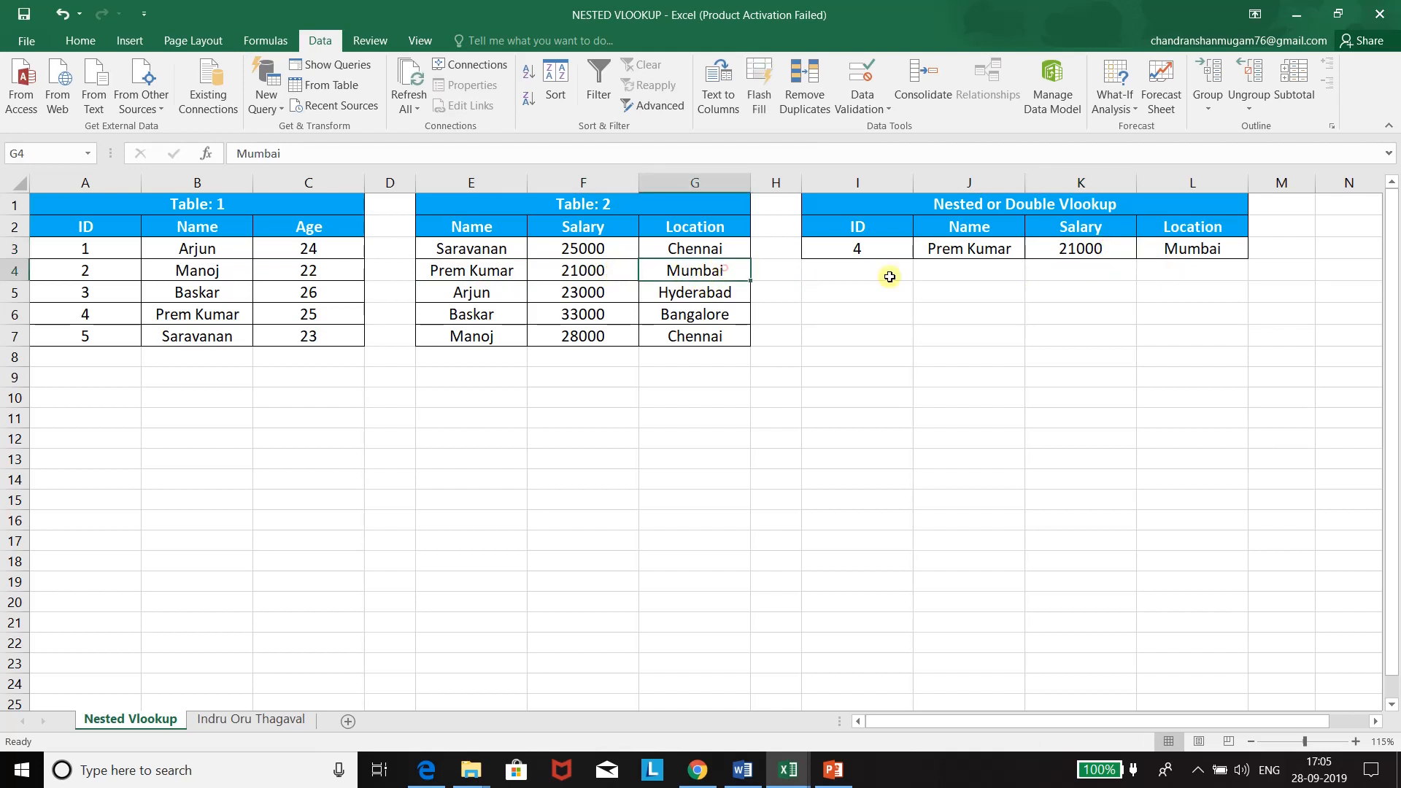
{"action": "left_click", "coordinate": [1209, 248]}
{"action": "left_click", "coordinate": [1079, 353]}
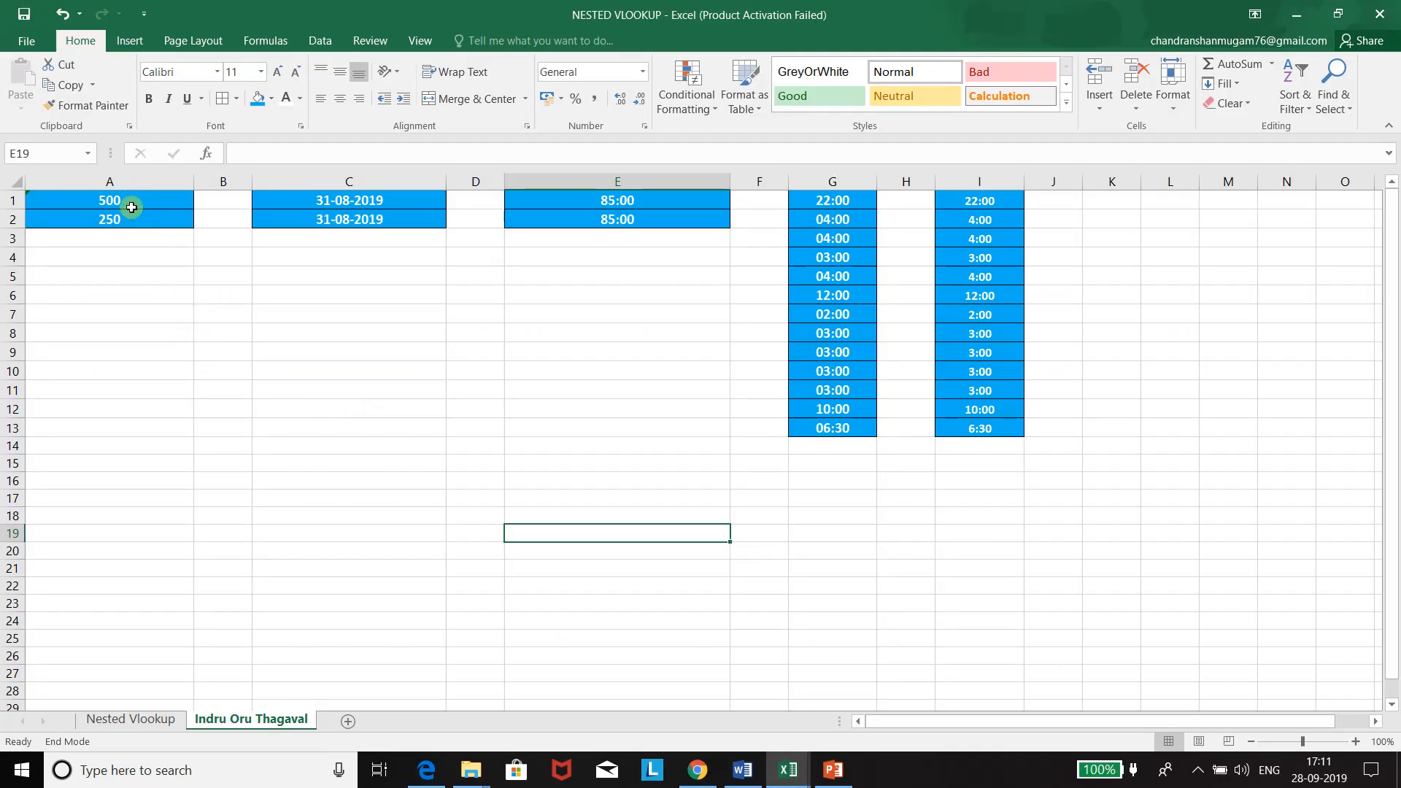
- Enter =SUM(A1:A2) in cell A3 of the Indru Oru Thagaval sheet
{"action": "left_click", "coordinate": [102, 239]}
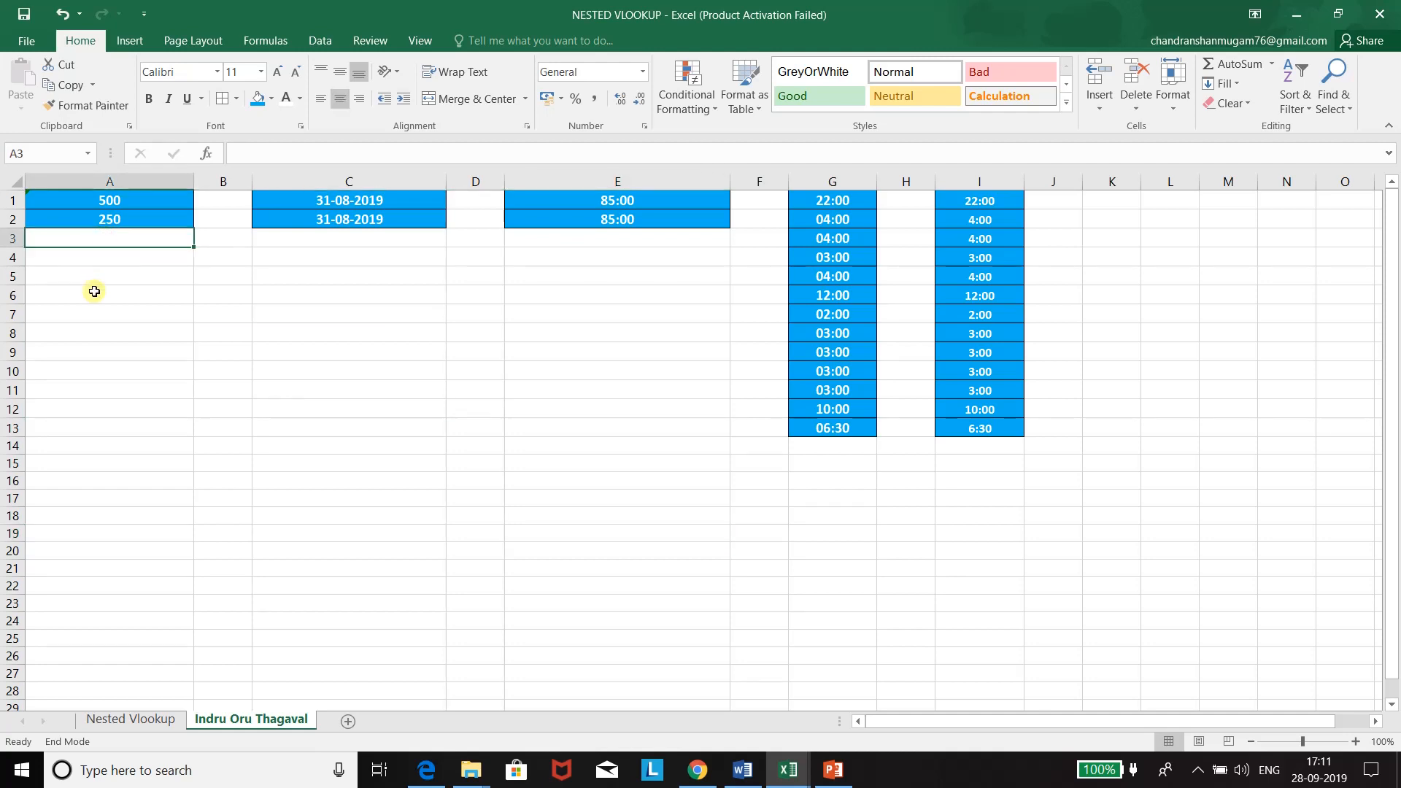
{"action": "type", "text": "=sum"}
{"action": "key", "text": "Tab"}
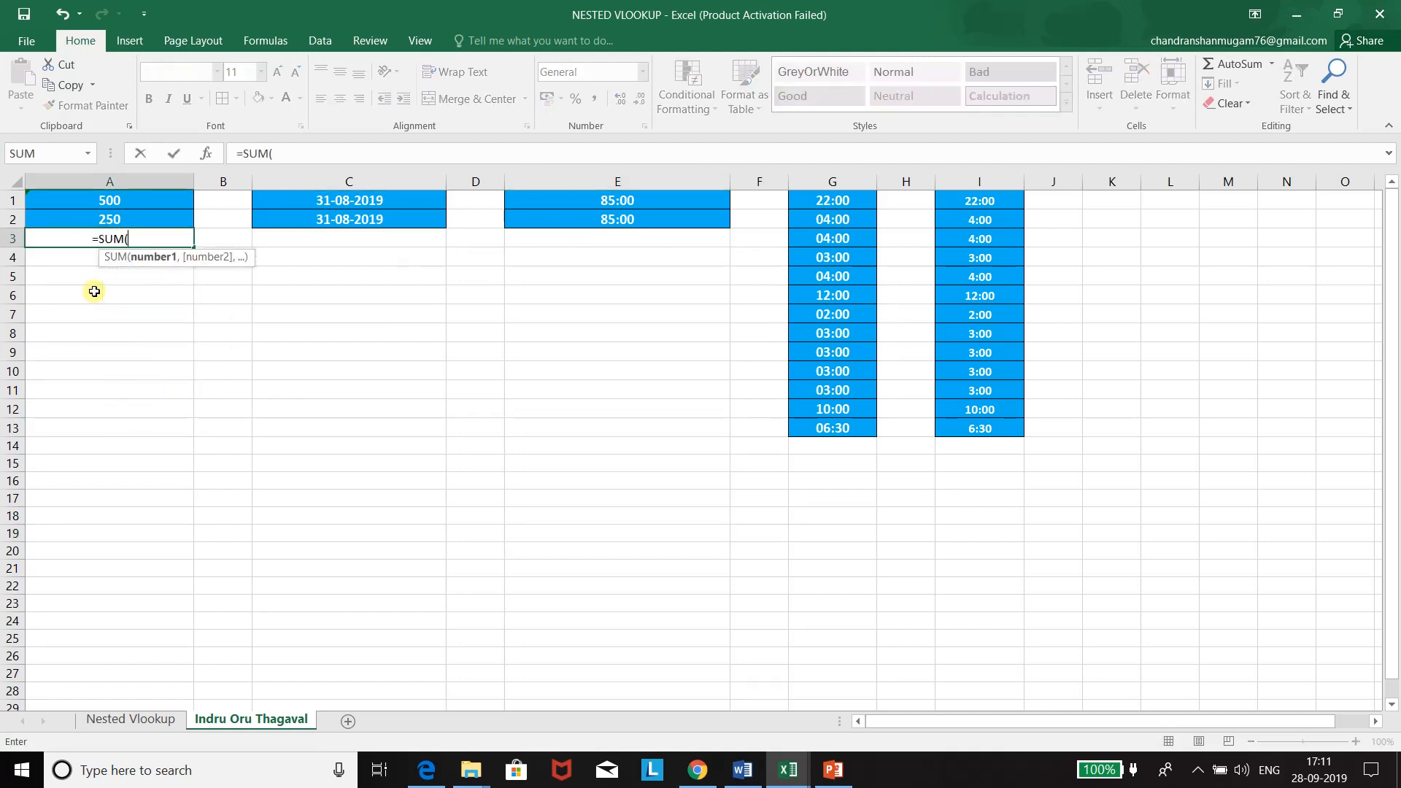
{"action": "left_click_drag", "start_coordinate": [144, 197], "coordinate": [145, 224]}
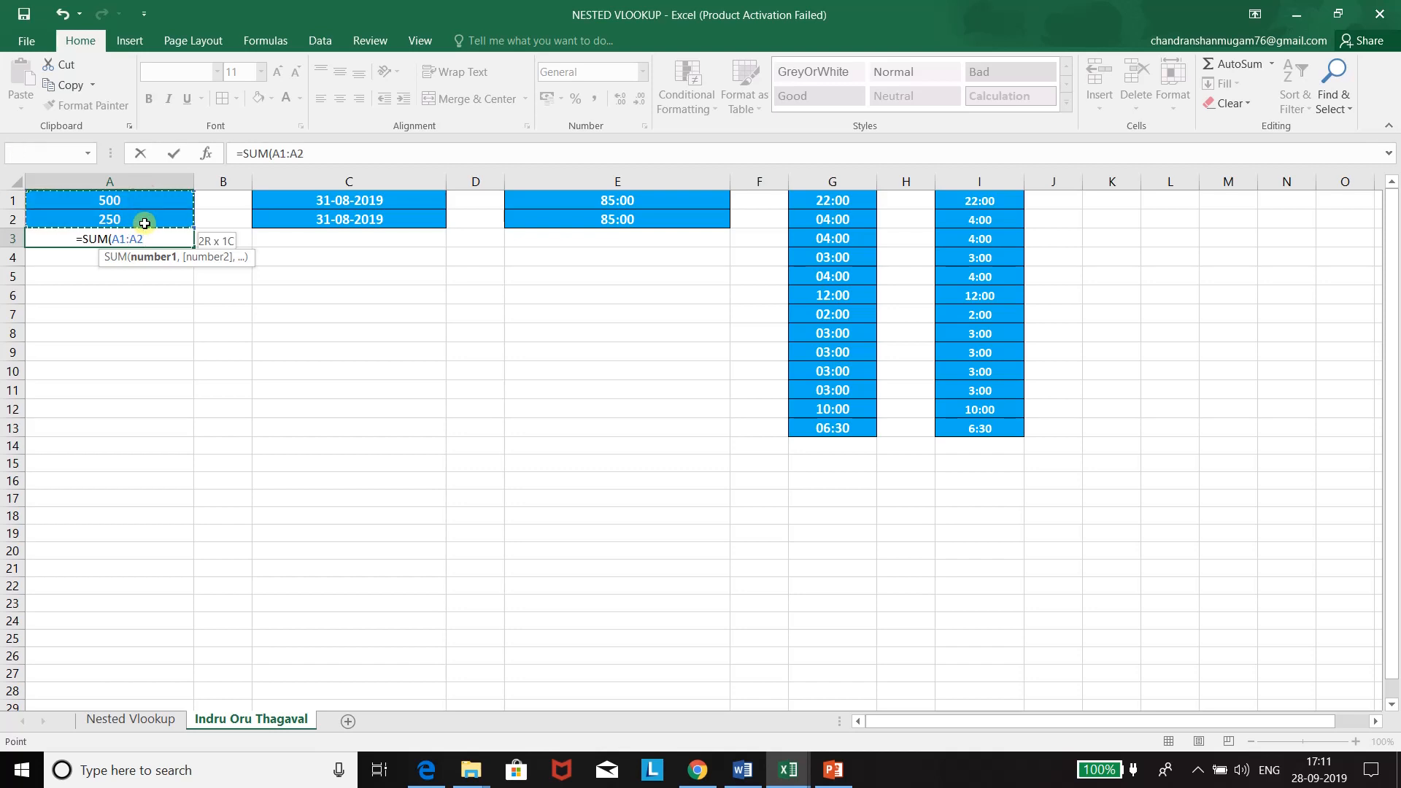
{"action": "type", "text": ")"}
{"action": "key", "text": "Return"}
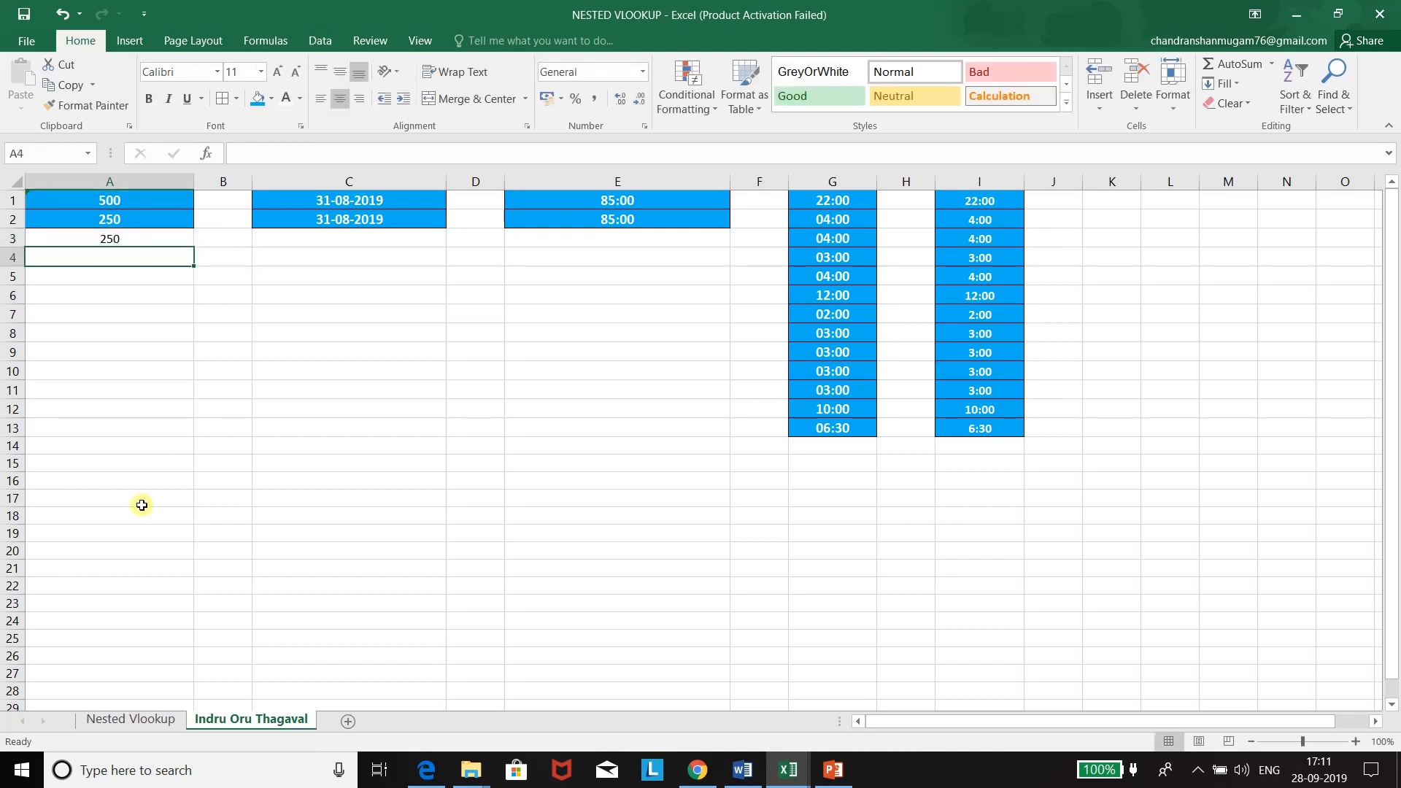
- Examine the contents of A1, A2 and the SUM formula in A3, including the formula's precedent cells
{"action": "key", "text": "Up"}
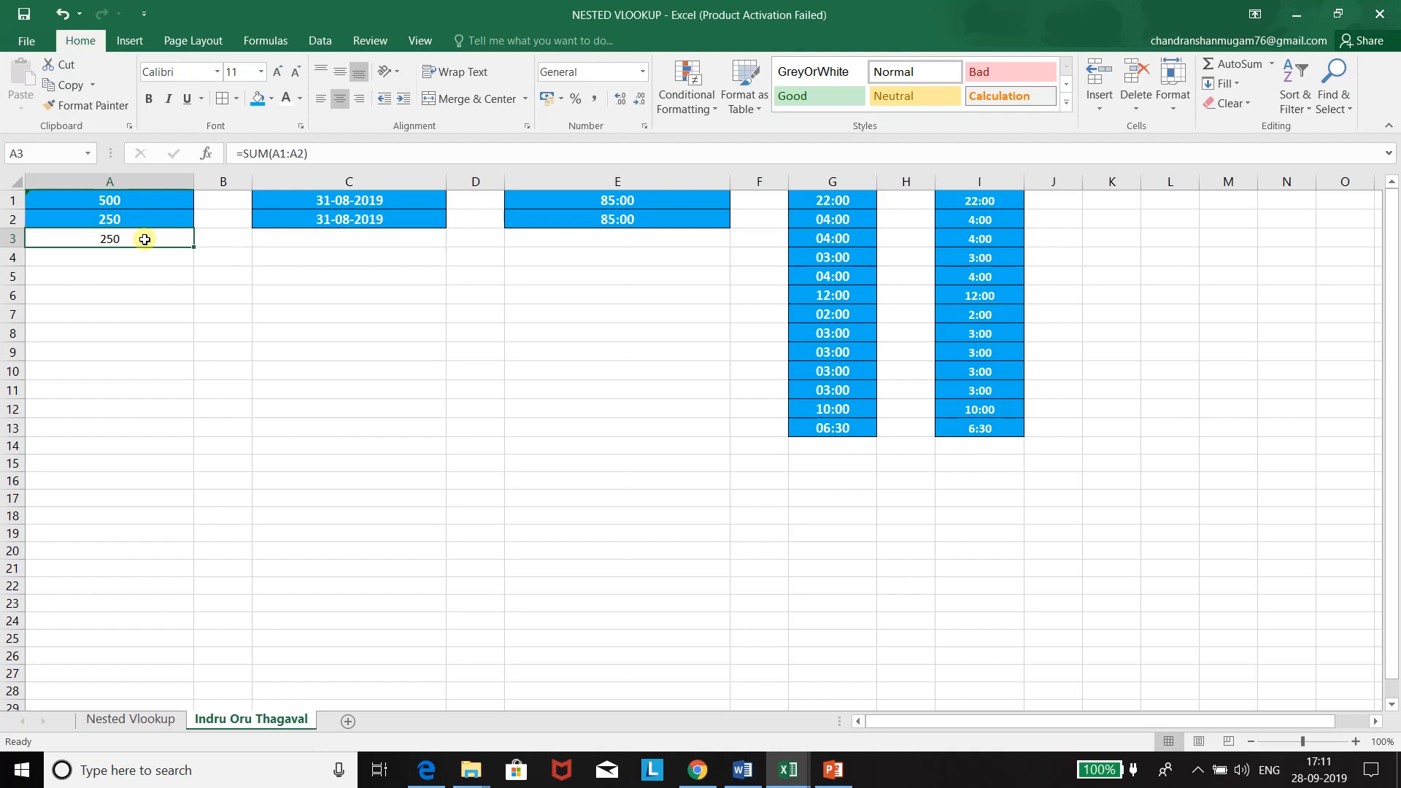
{"action": "left_click", "coordinate": [161, 200]}
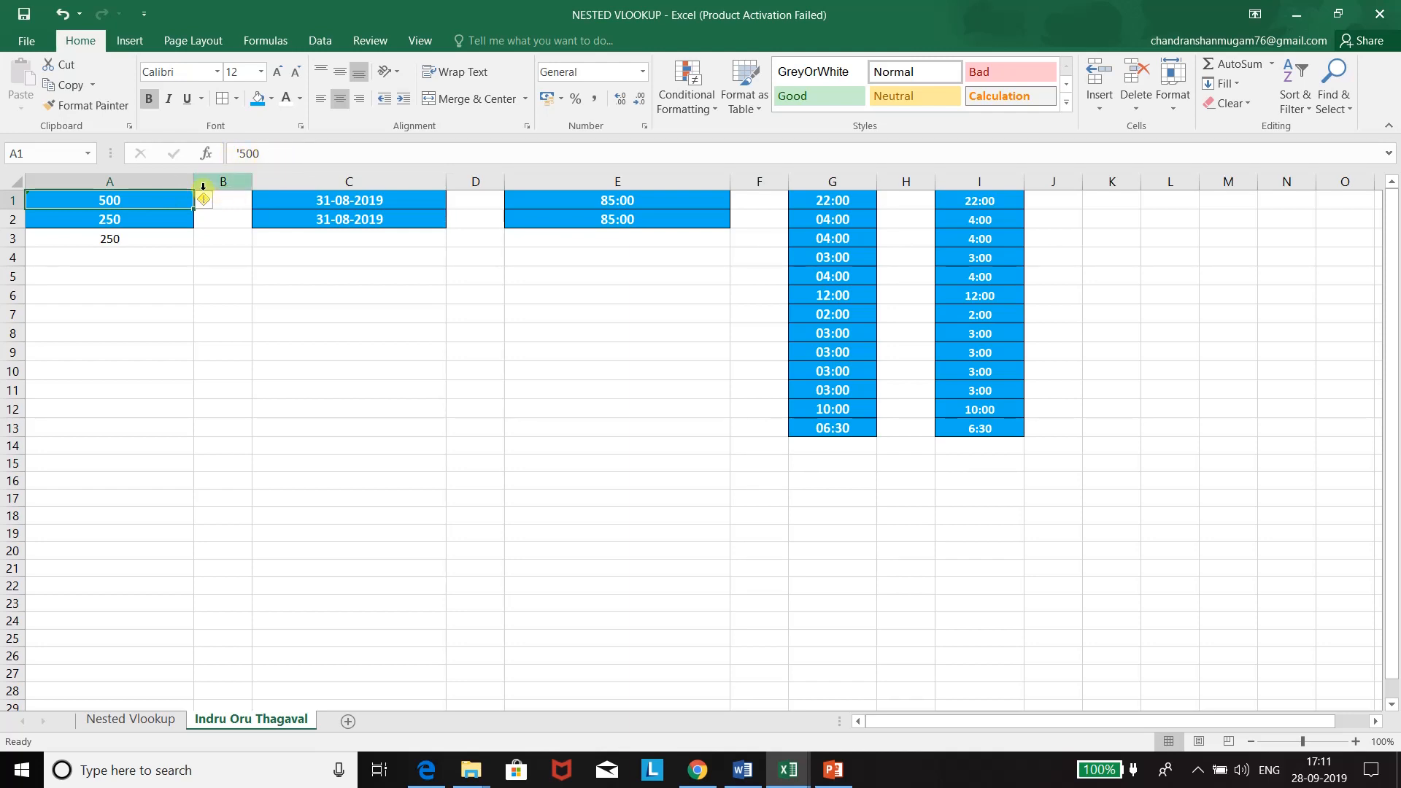
{"action": "left_click", "coordinate": [133, 219]}
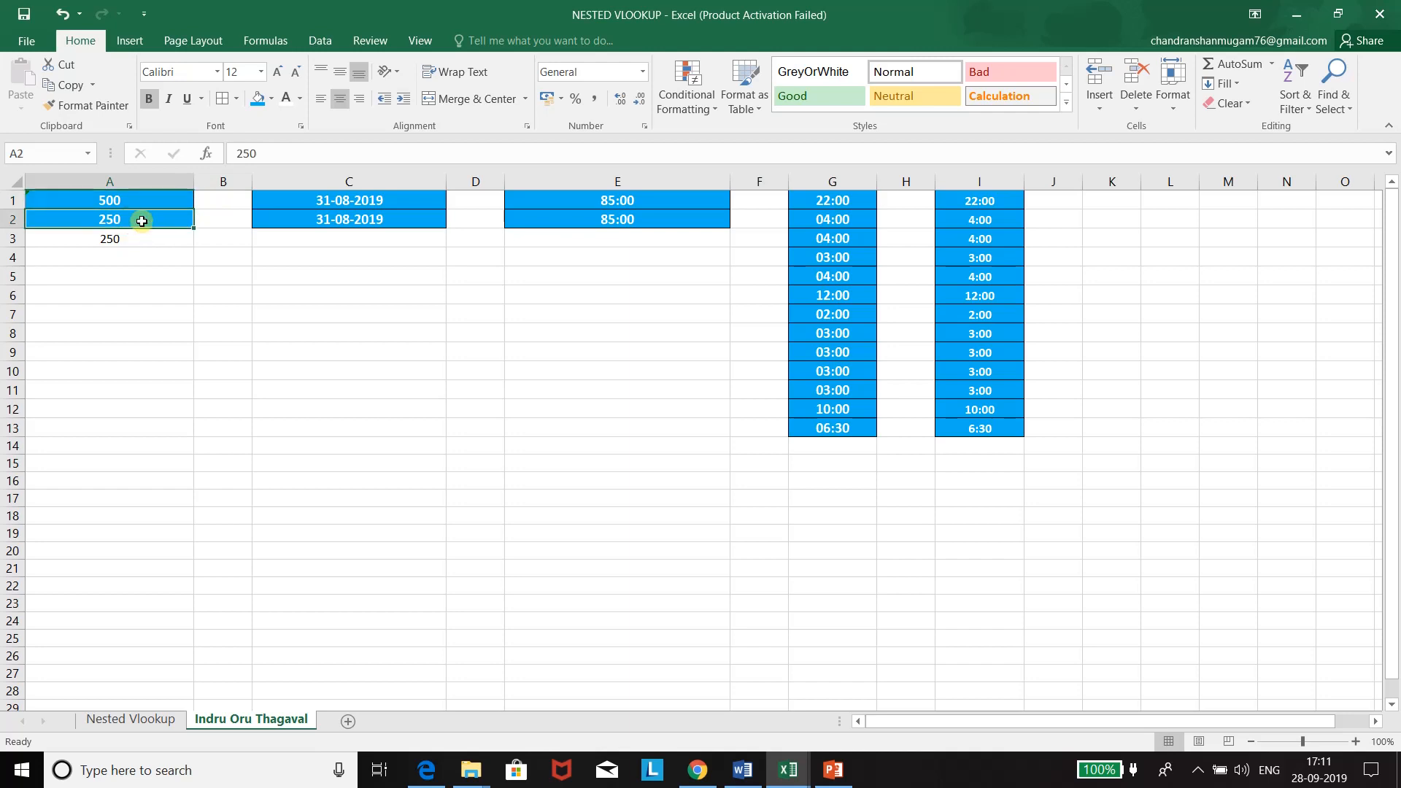
{"action": "left_click_drag", "start_coordinate": [141, 219], "coordinate": [133, 238]}
{"action": "left_click", "coordinate": [155, 200]}
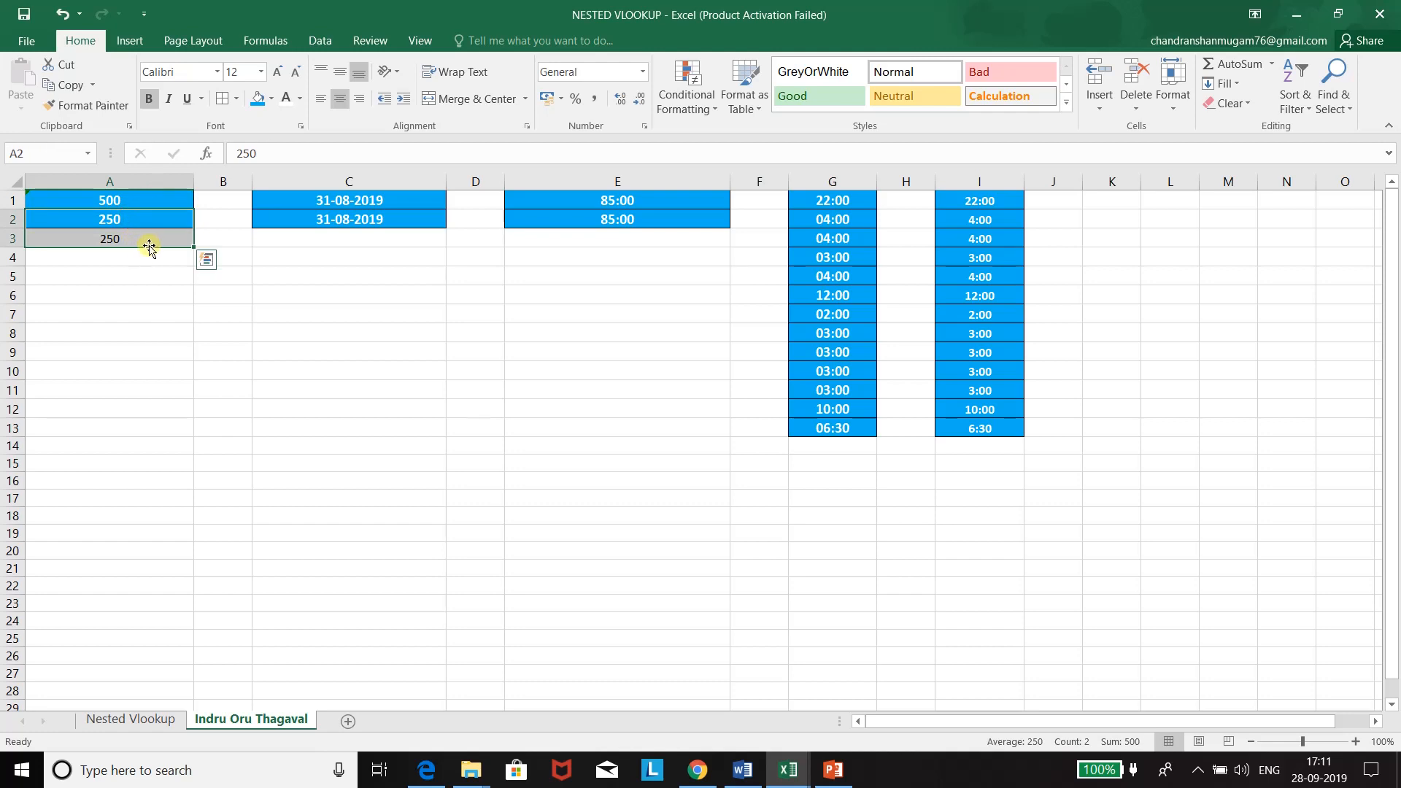
{"action": "left_click", "coordinate": [149, 238]}
{"action": "key", "text": "ctrl+bracketleft"}
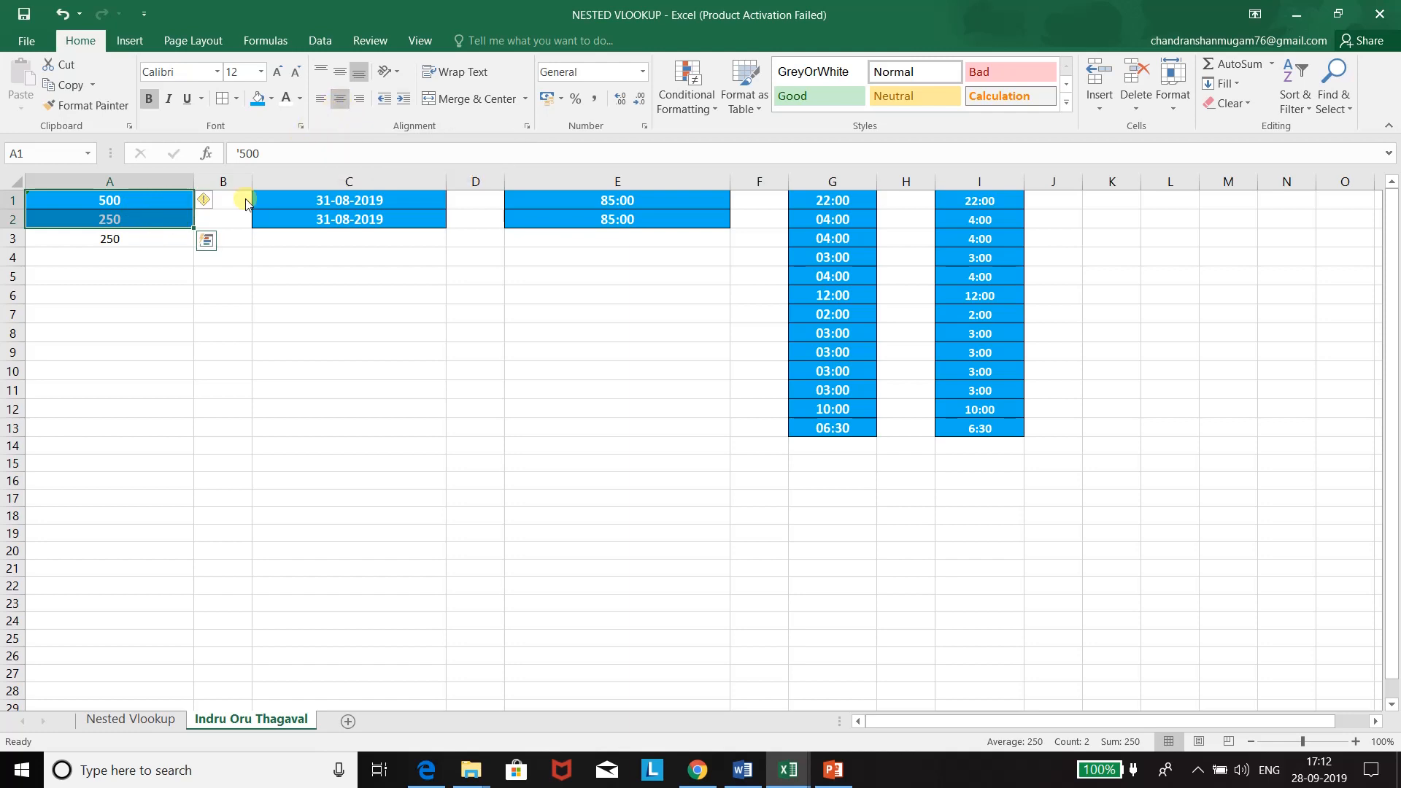
- Remove the centre alignment from A1:A2 and compare how the contents of the two cells align by default
{"action": "left_click", "coordinate": [339, 99]}
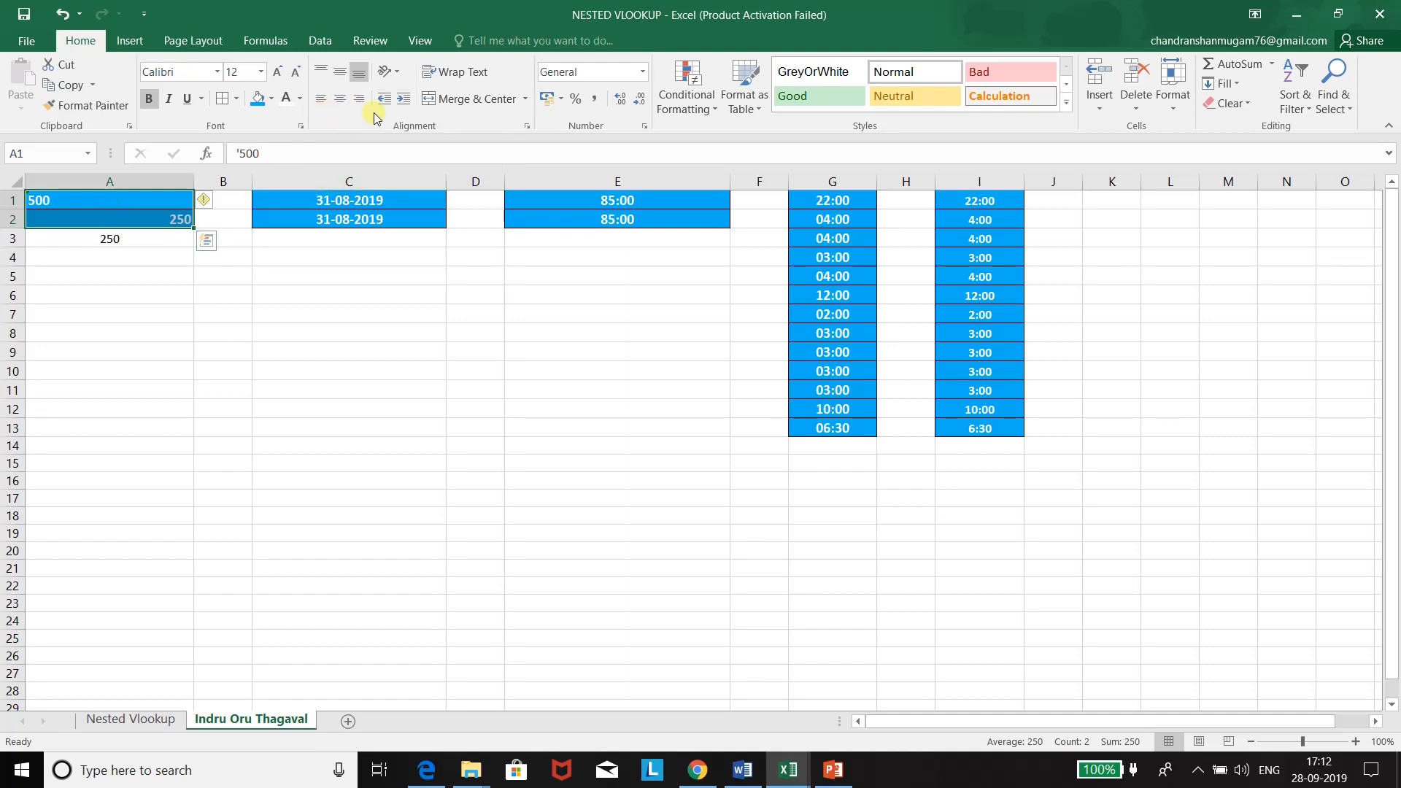
{"action": "left_click", "coordinate": [86, 218]}
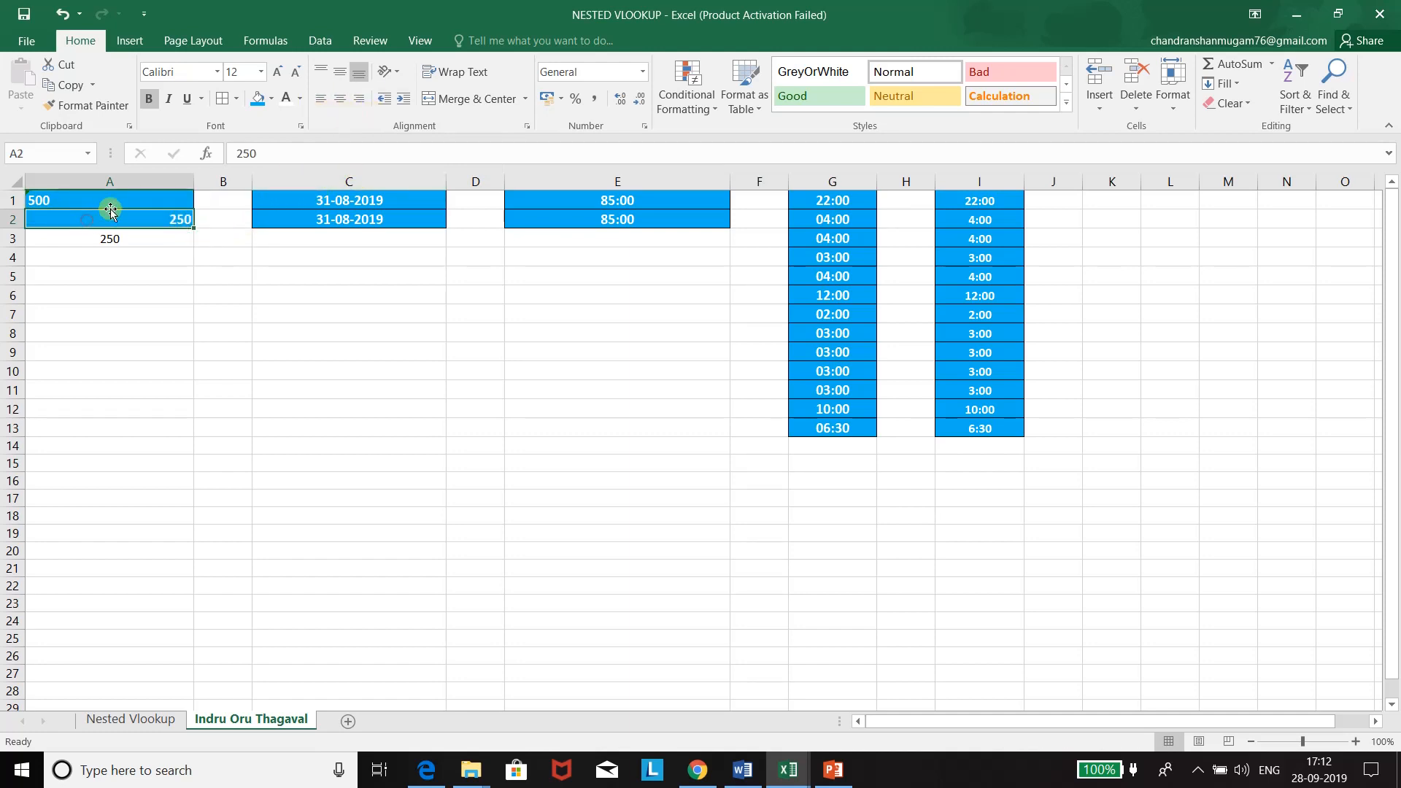
{"action": "left_click", "coordinate": [111, 200]}
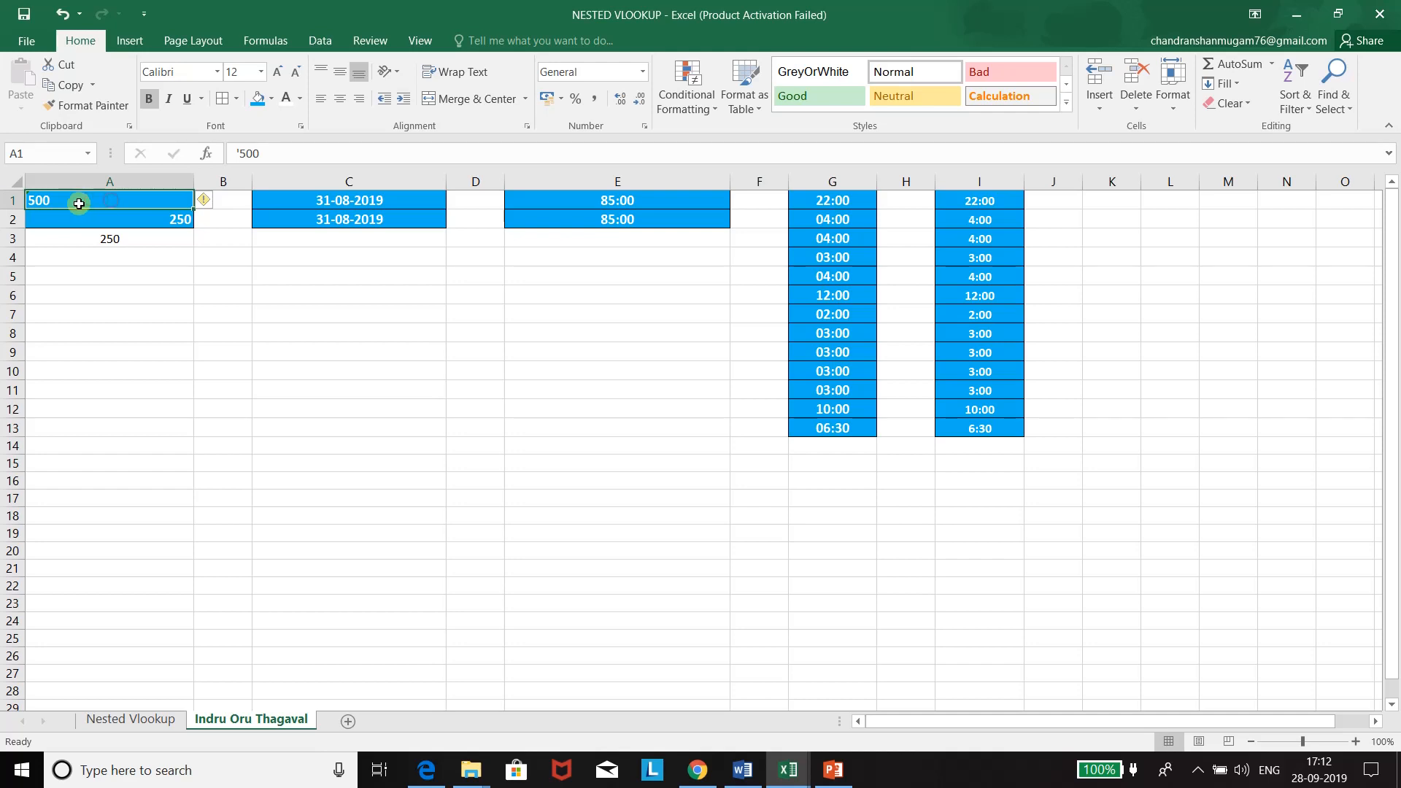
{"action": "left_click", "coordinate": [151, 219]}
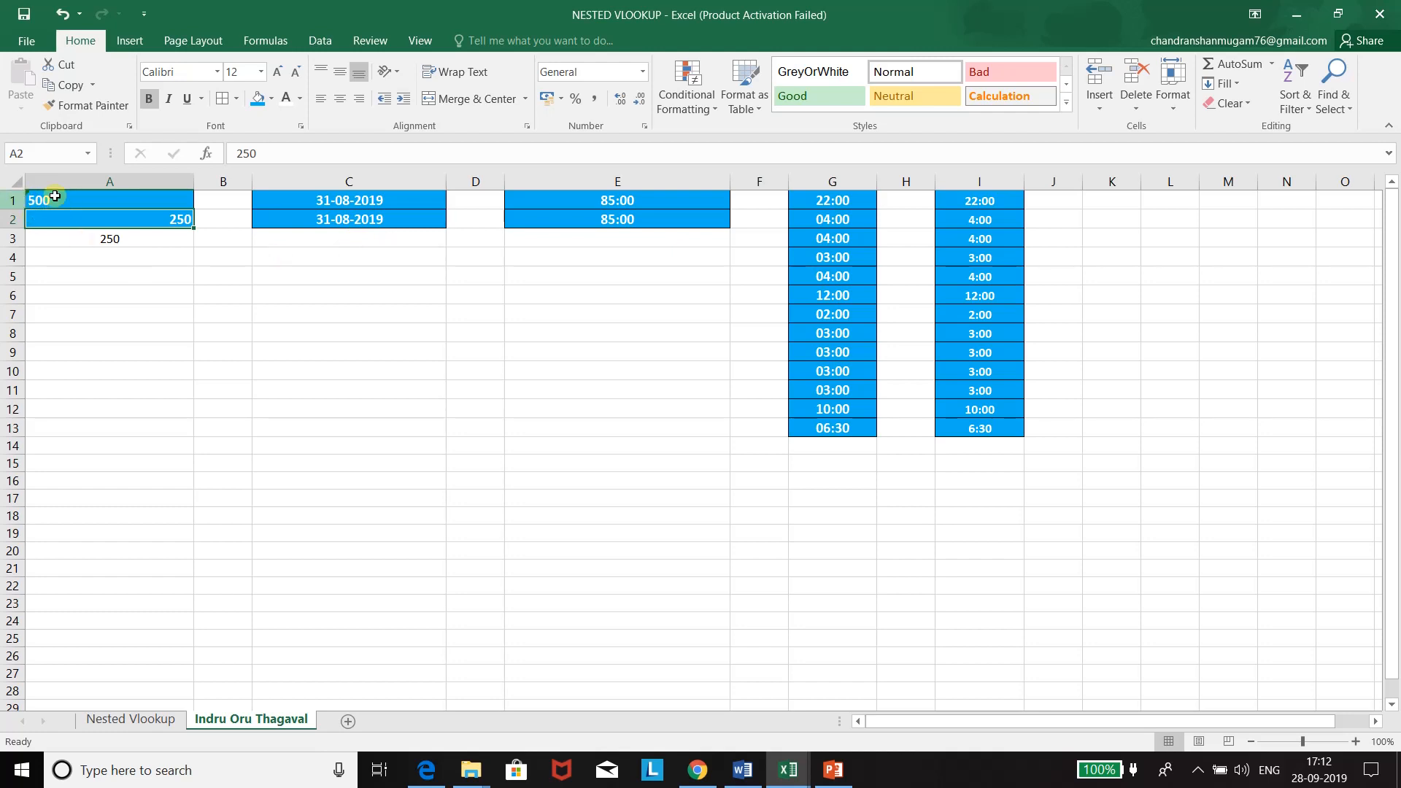
- Turn off centring for the dates in C1:C2 and compare the stored contents of both cells
{"action": "left_click", "coordinate": [376, 201]}
{"action": "left_click_drag", "start_coordinate": [375, 201], "coordinate": [369, 219]}
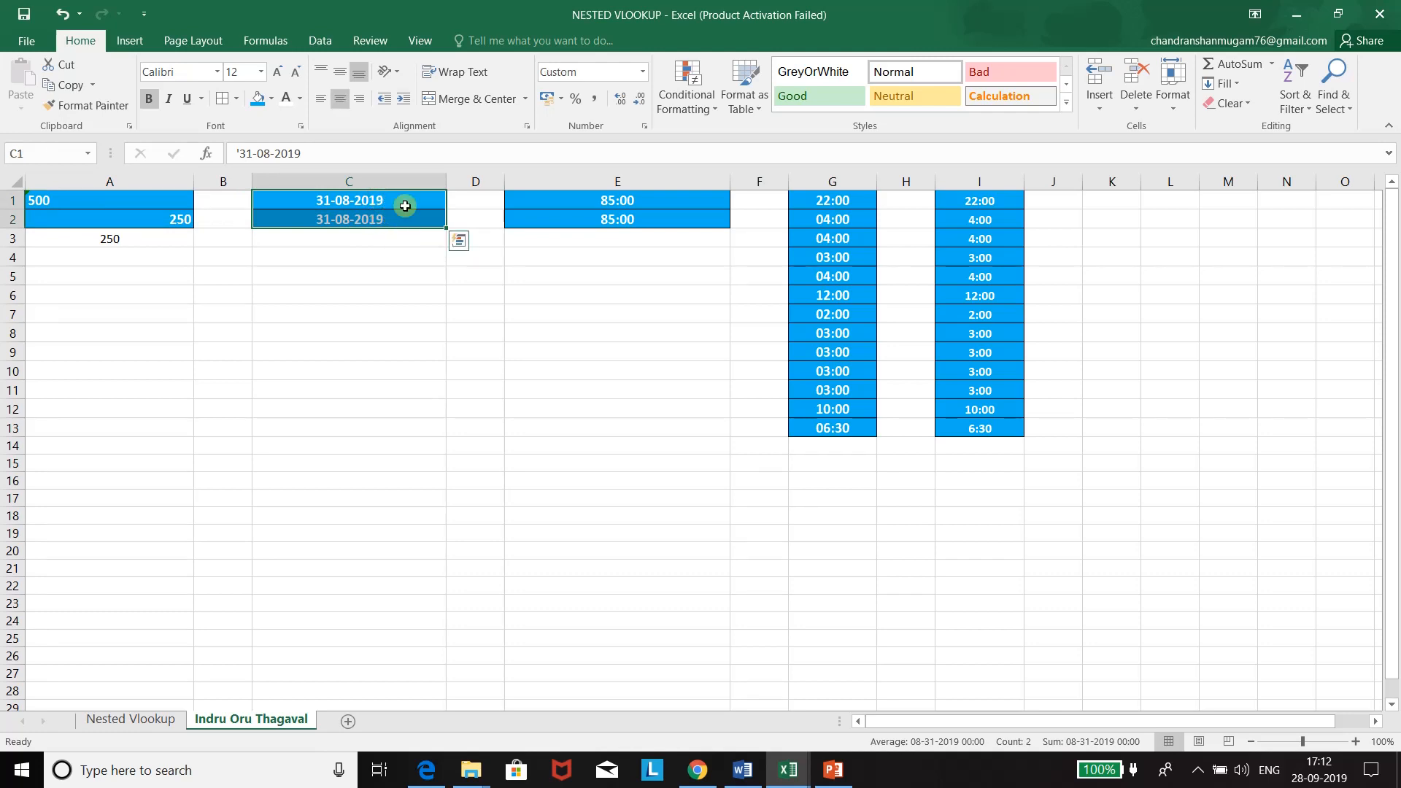
{"action": "left_click", "coordinate": [339, 100]}
{"action": "left_click", "coordinate": [408, 279]}
{"action": "left_click", "coordinate": [290, 200]}
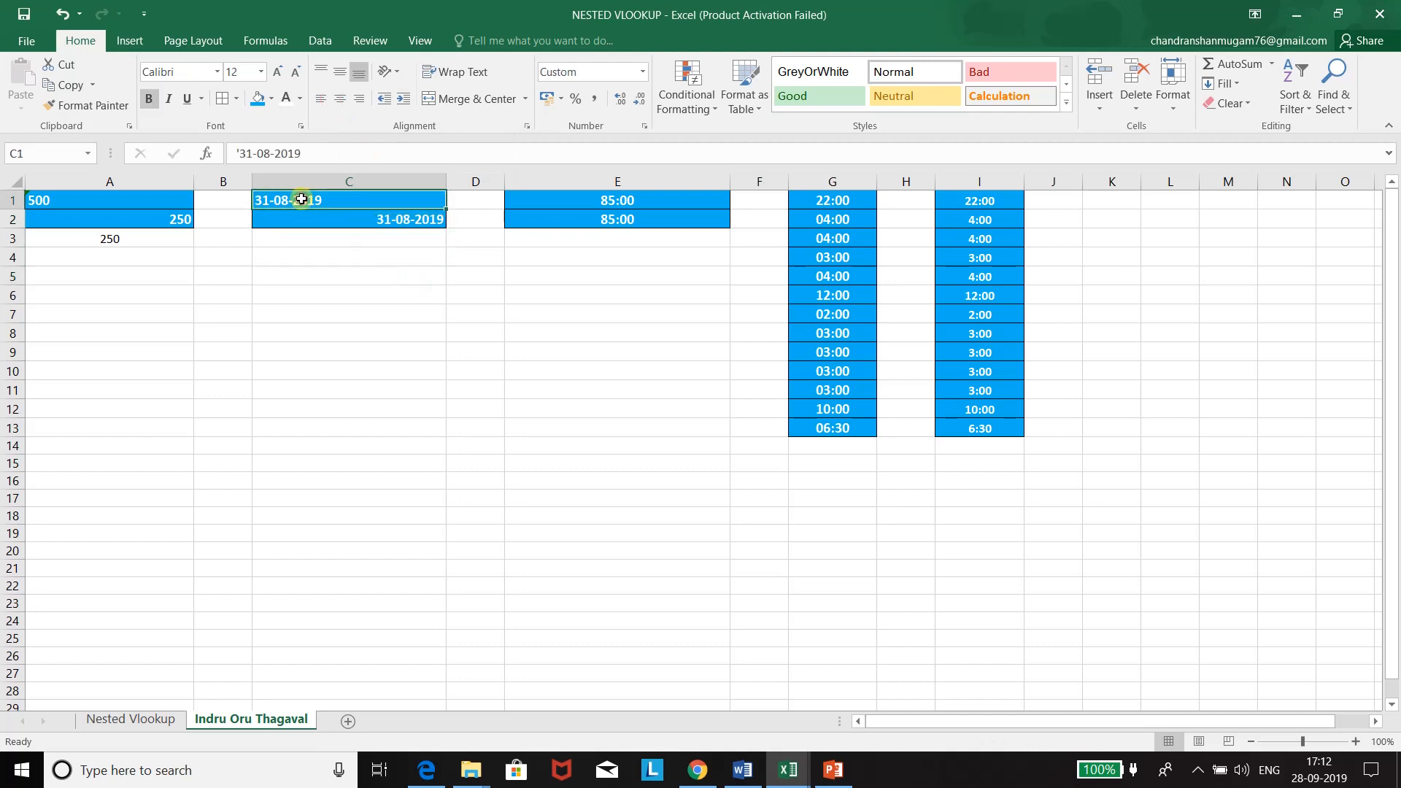
{"action": "left_click", "coordinate": [412, 226]}
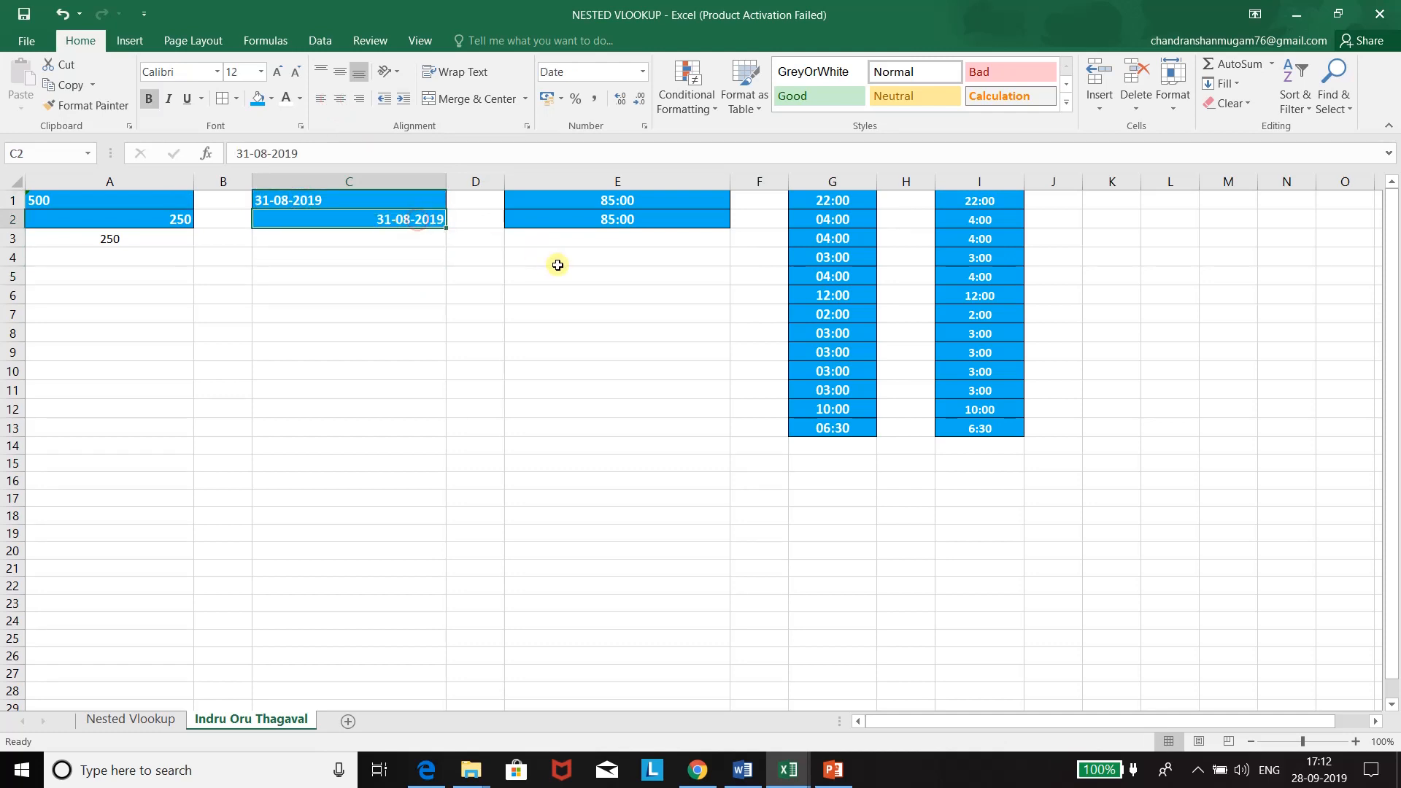
- Clear the centre alignment of the hour values in E1:E2 and inspect each cell's underlying content
{"action": "left_click", "coordinate": [667, 282]}
{"action": "left_click", "coordinate": [641, 200]}
{"action": "left_click_drag", "start_coordinate": [641, 200], "coordinate": [635, 218]}
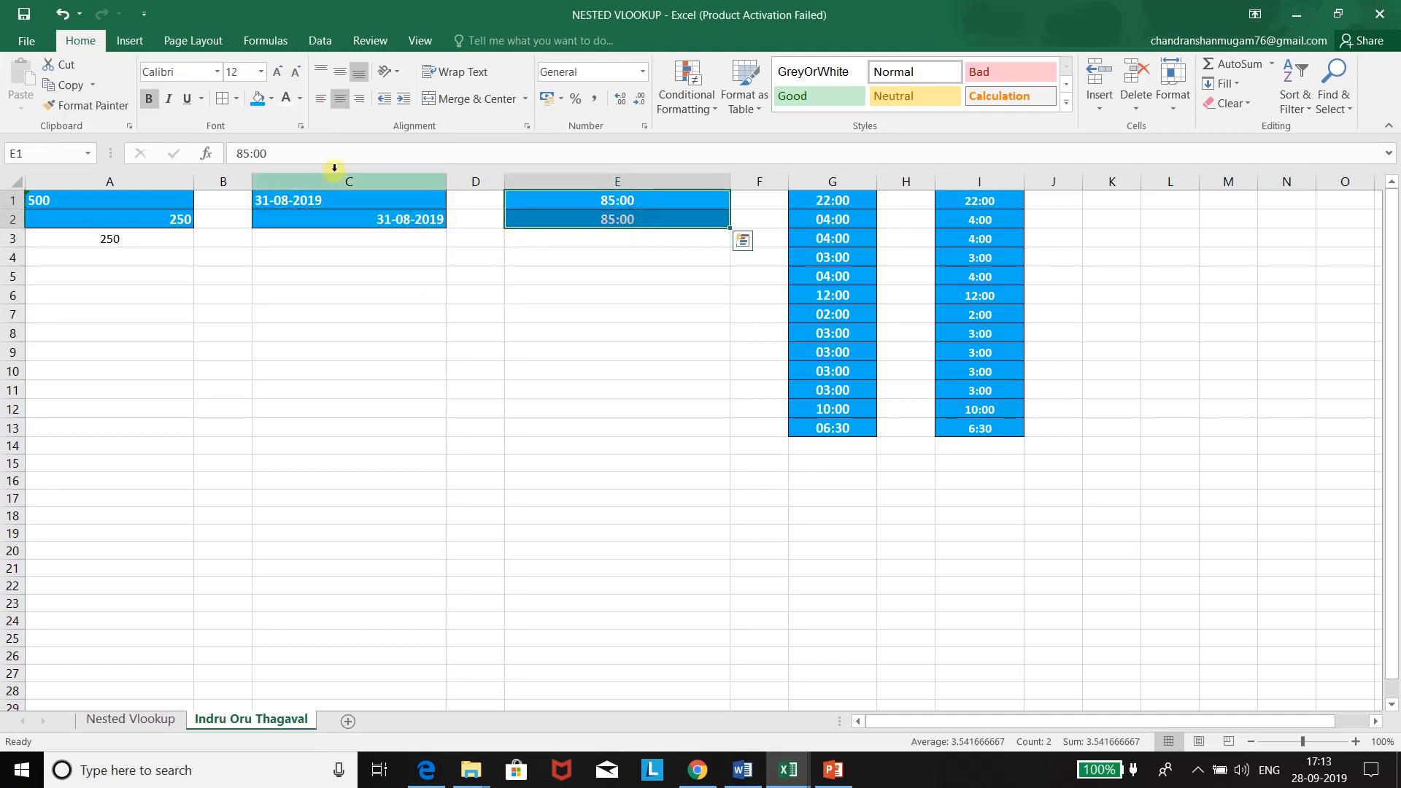
{"action": "left_click", "coordinate": [341, 100]}
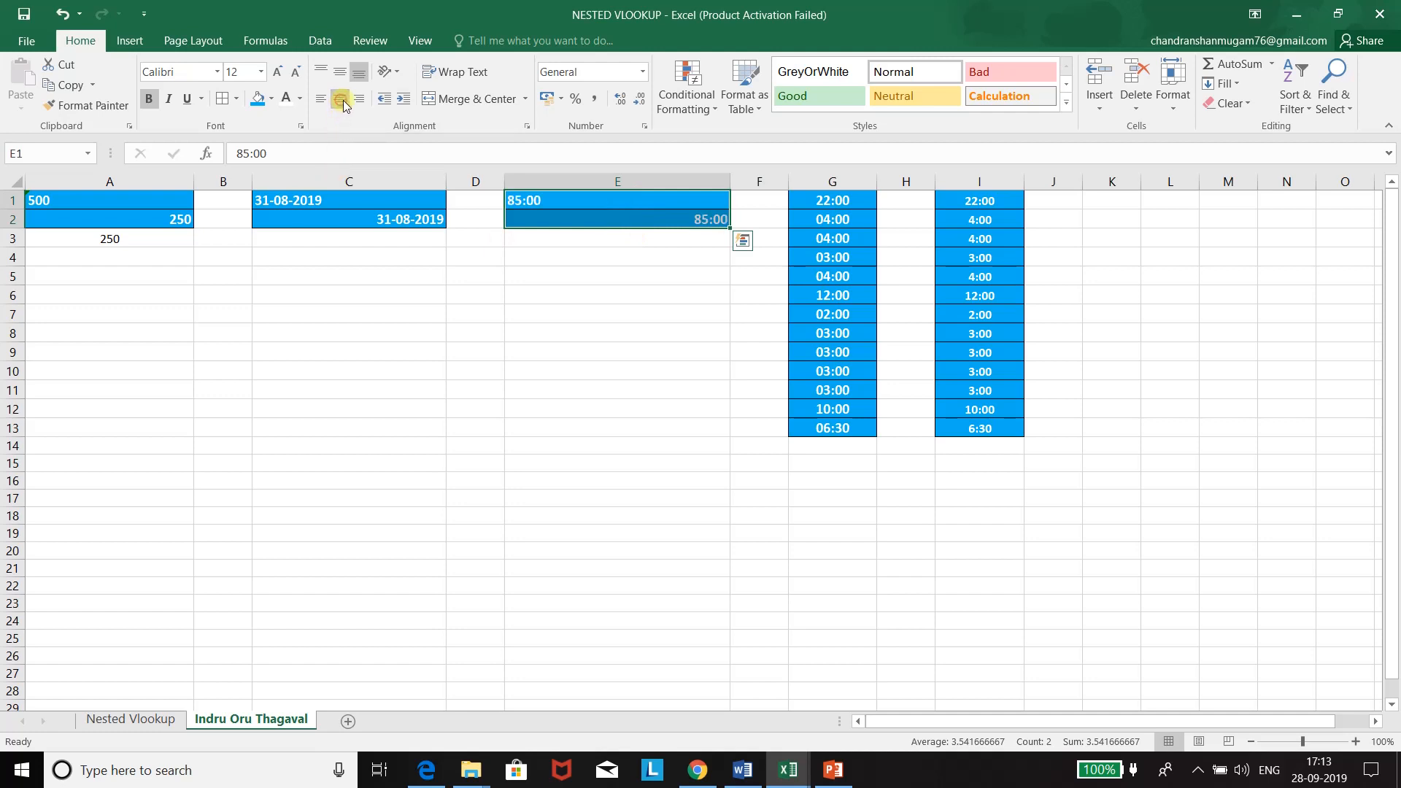
{"action": "left_click", "coordinate": [548, 202]}
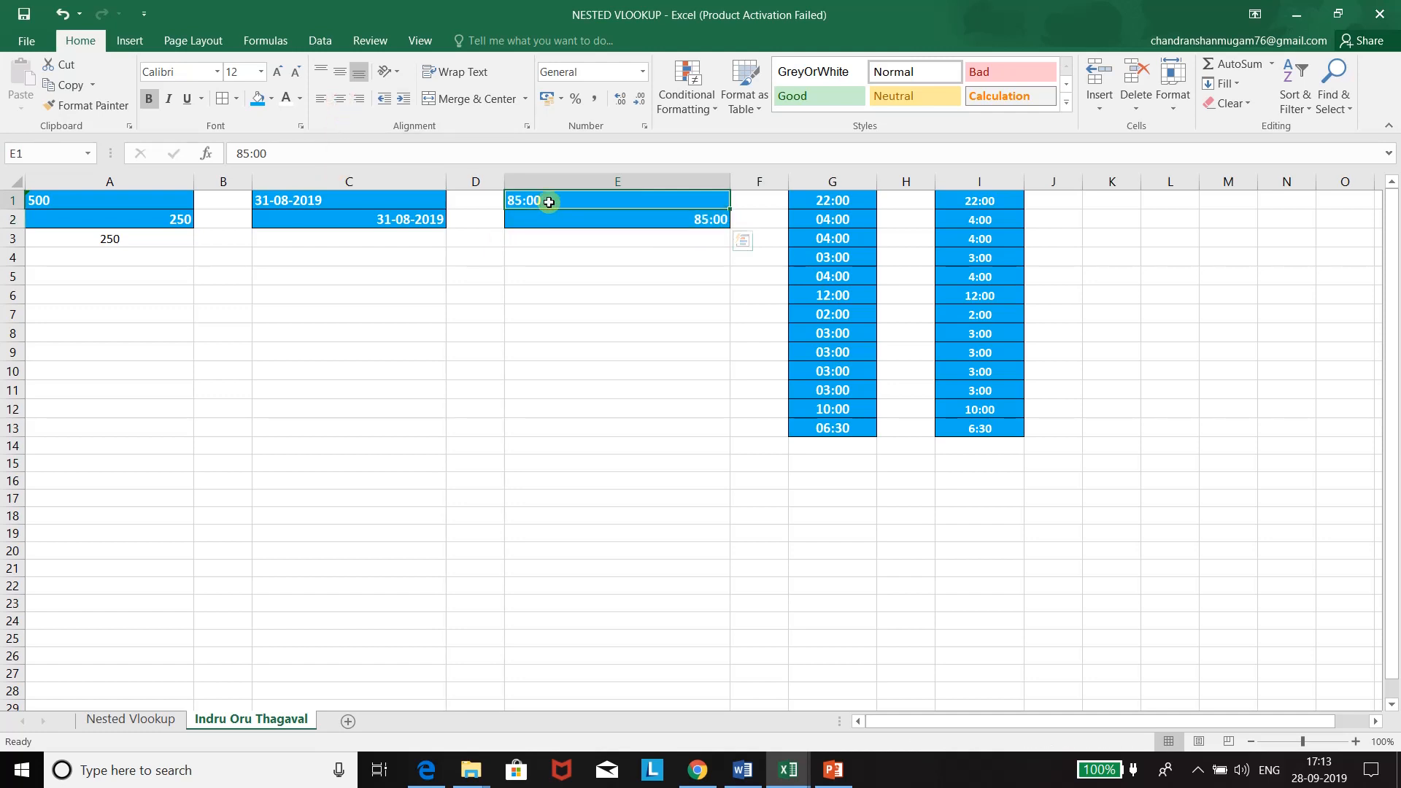
{"action": "left_click", "coordinate": [714, 220]}
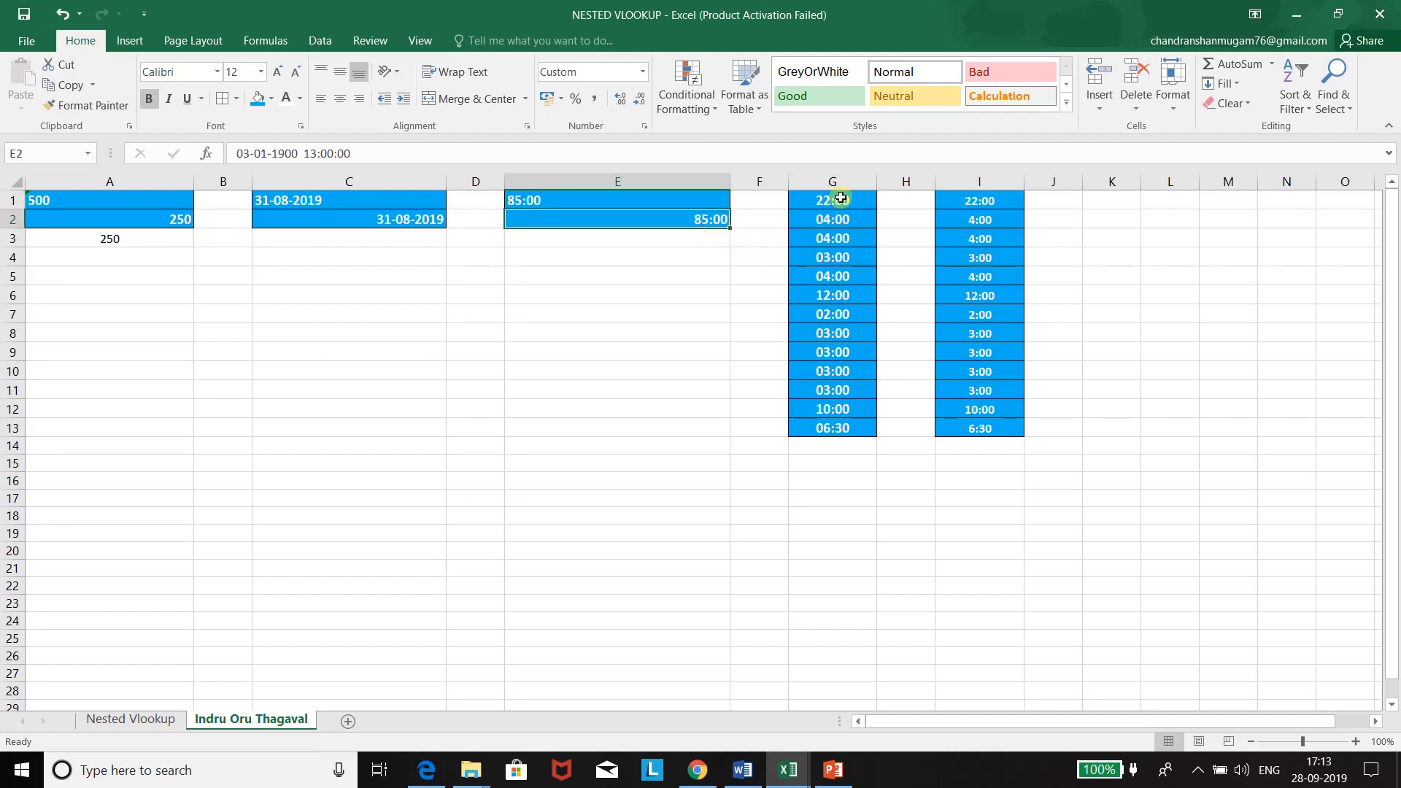
- Remove the centre alignment from the time lists in G1:G13 and I1:I13
{"action": "left_click_drag", "start_coordinate": [841, 198], "coordinate": [839, 428]}
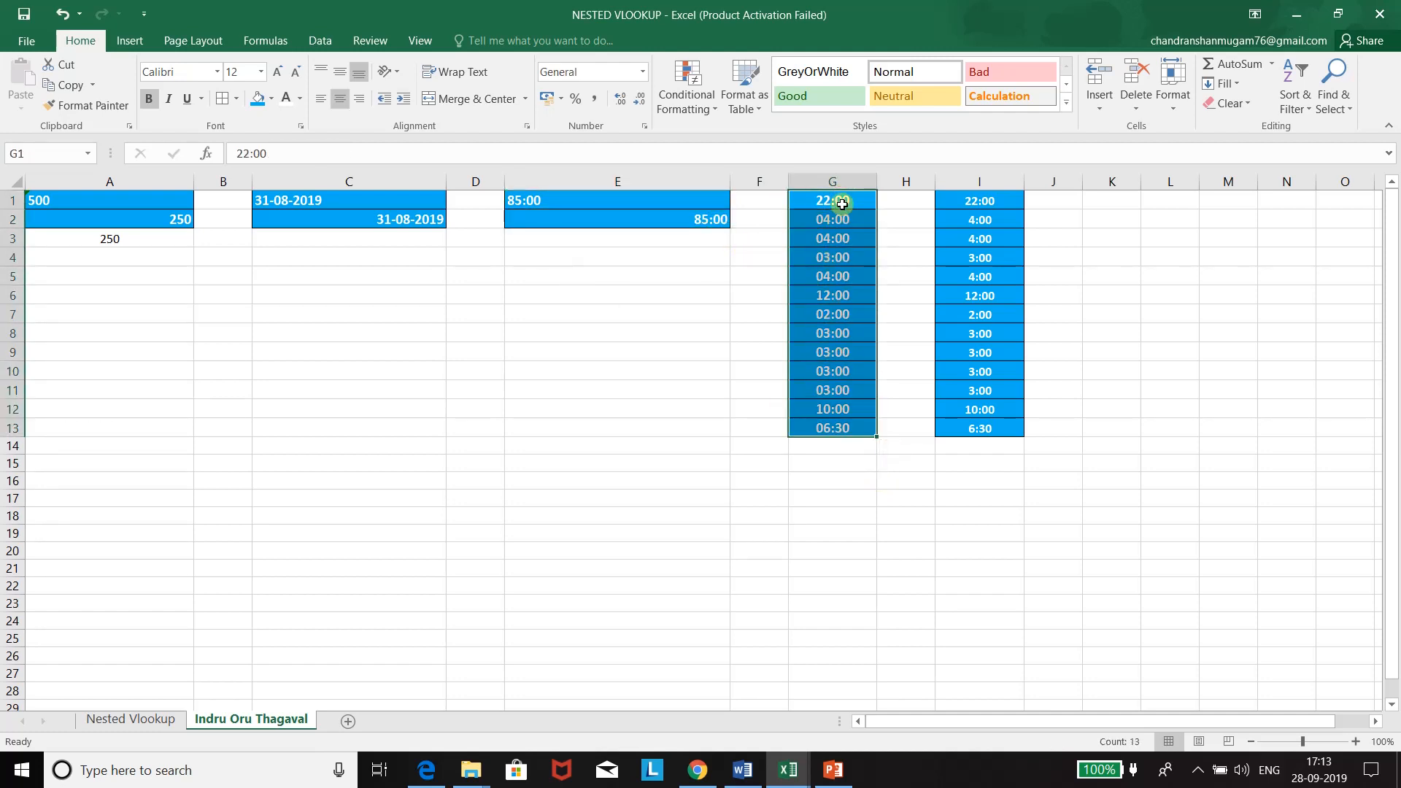
{"action": "left_click", "coordinate": [337, 105]}
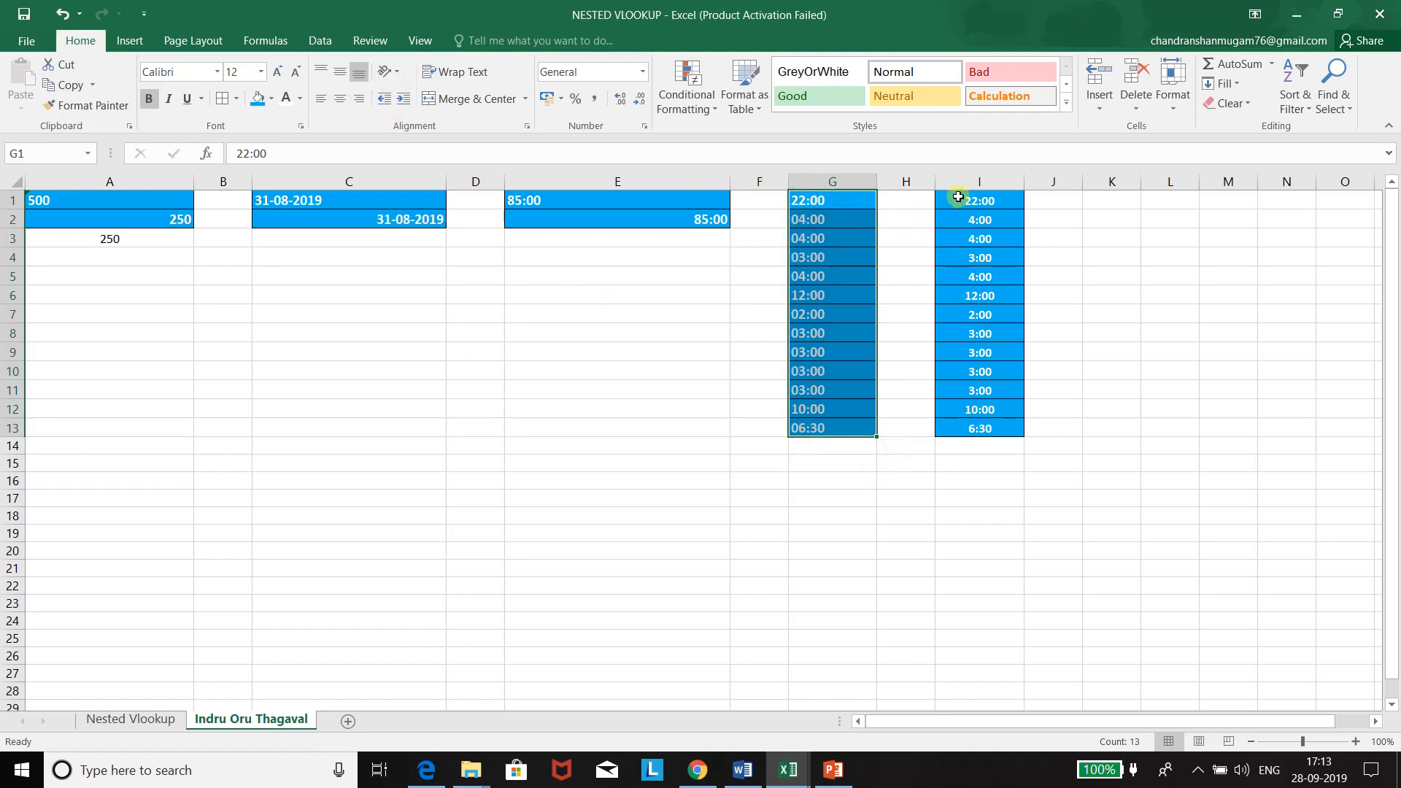
{"action": "left_click_drag", "start_coordinate": [956, 200], "coordinate": [963, 429]}
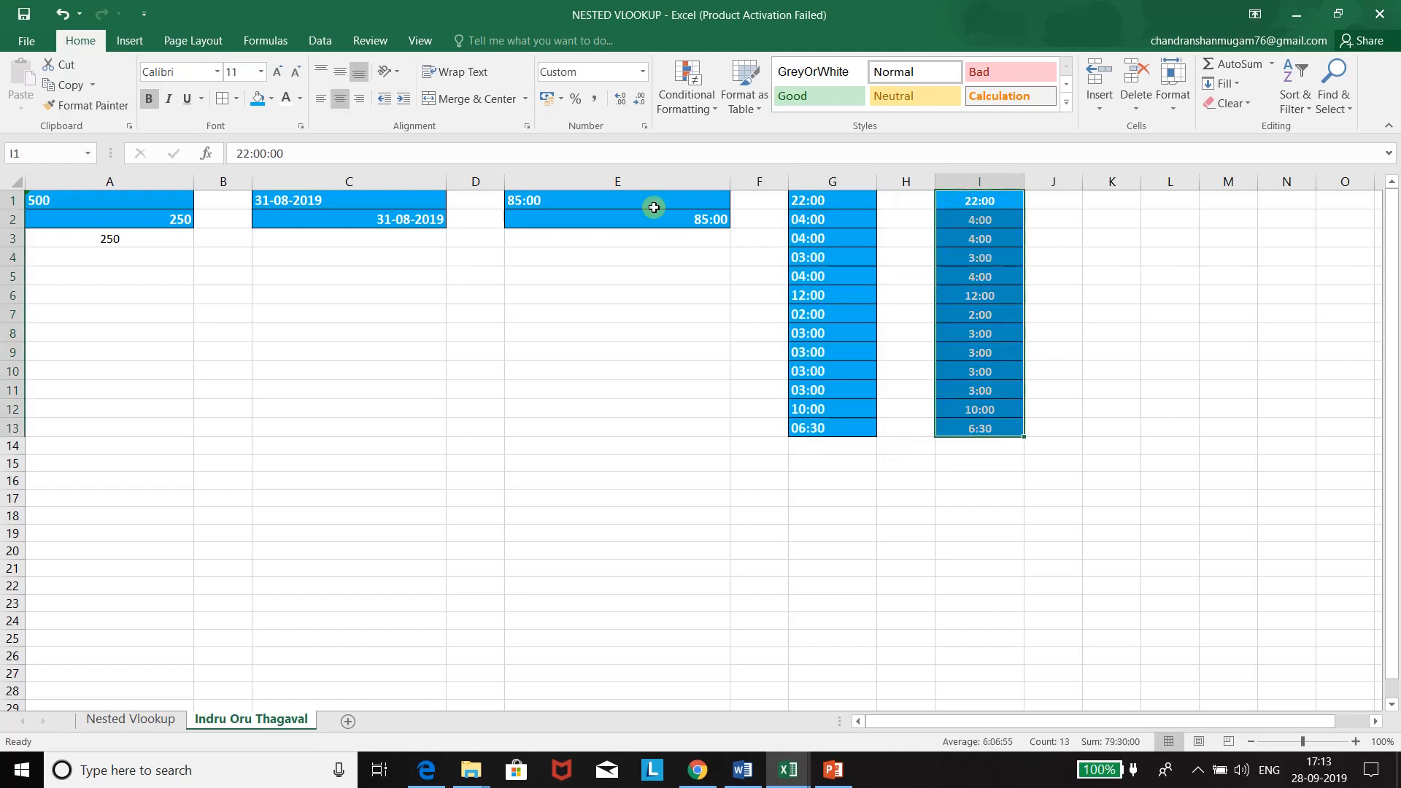
{"action": "left_click", "coordinate": [339, 103]}
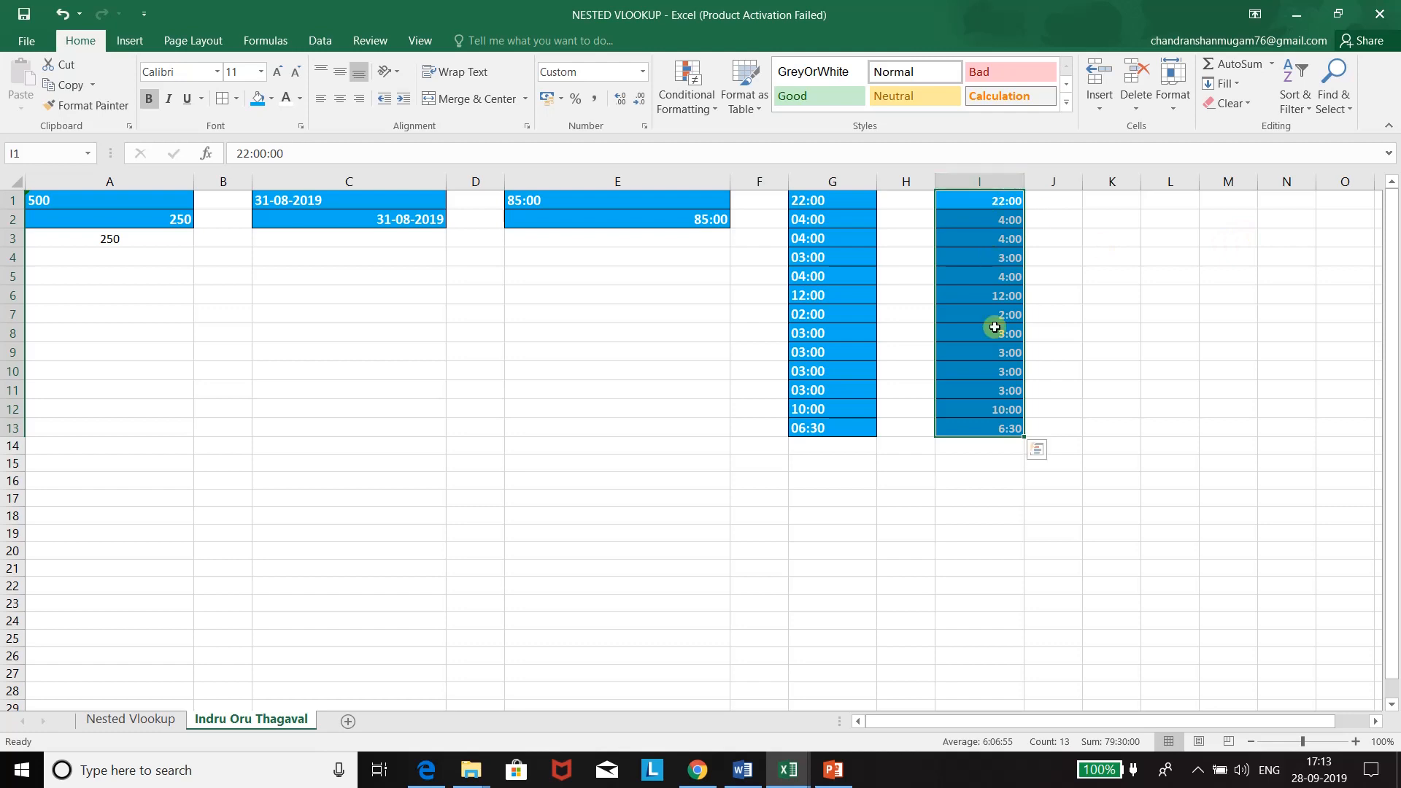
{"action": "left_click", "coordinate": [1088, 430]}
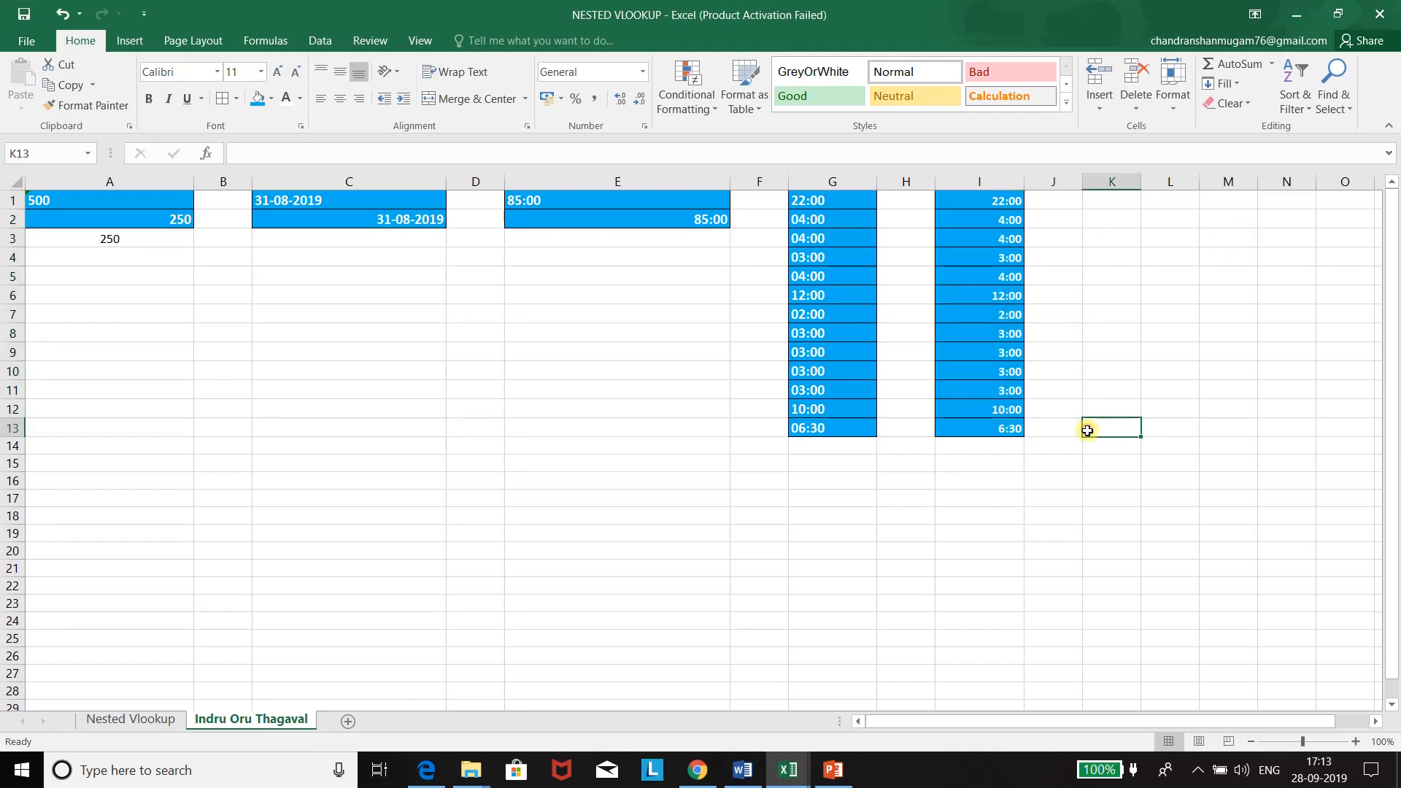